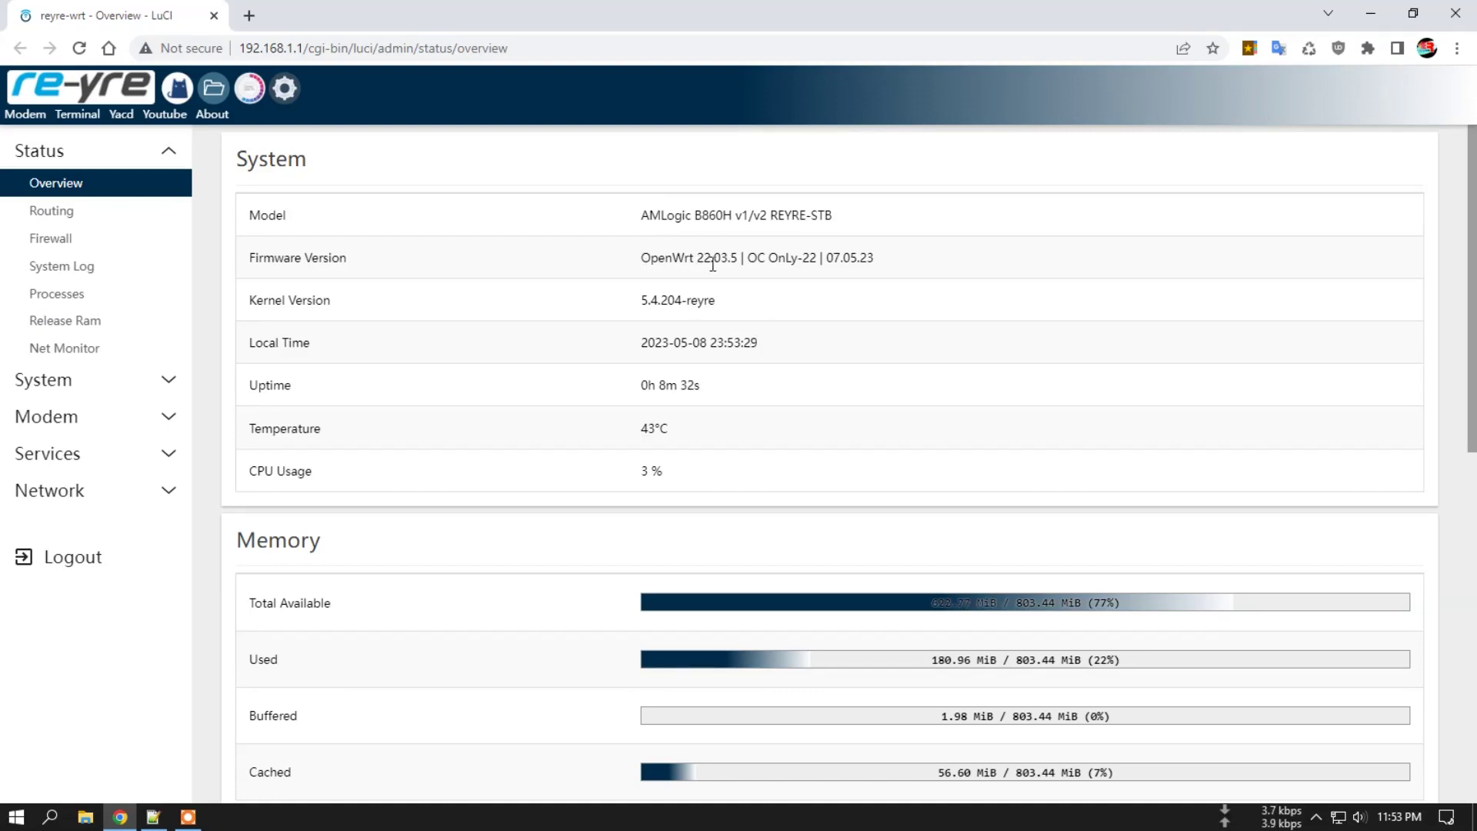
Check the firmware version on the status overview and sync the router's local time with the browser.
left_click_drag(739, 262, 699, 262)
left_click(743, 282)
left_click(105, 388)
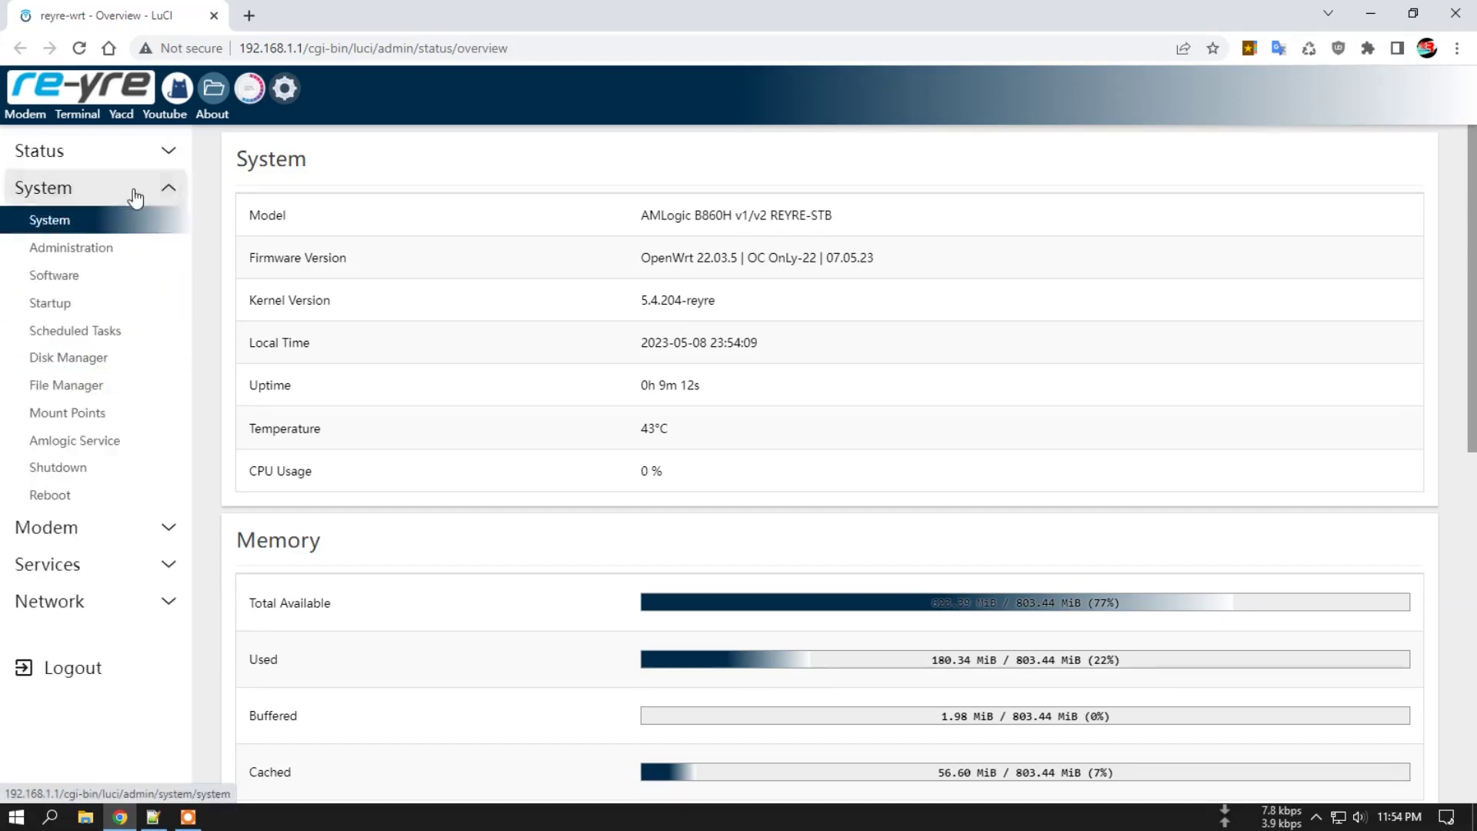
left_click(73, 225)
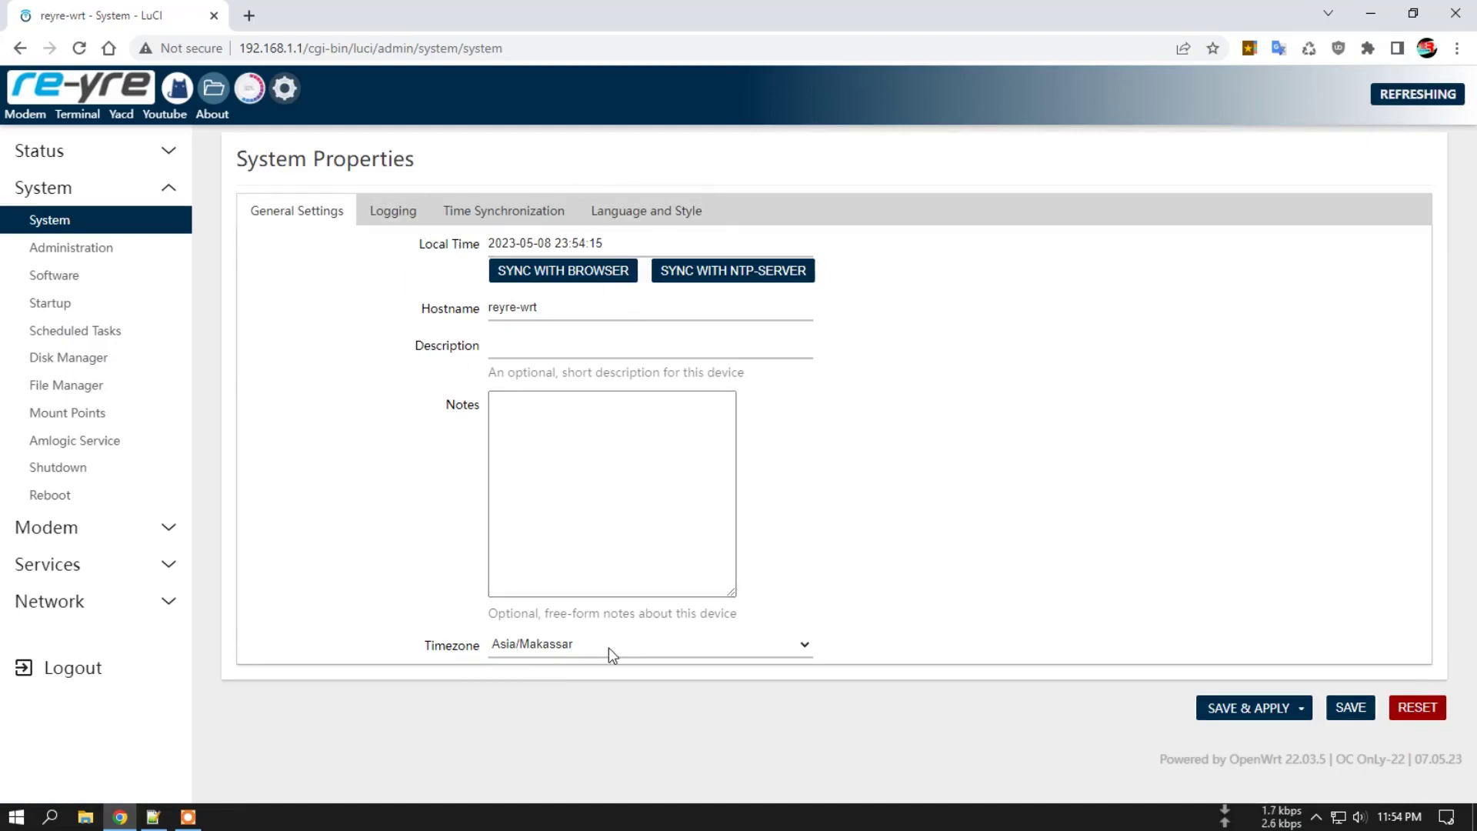
left_click(578, 273)
left_click(311, 290)
Copy the command /usr/sbin/ntpdate 0.id.pool.ntp.org from the local startup script.
left_click(80, 305)
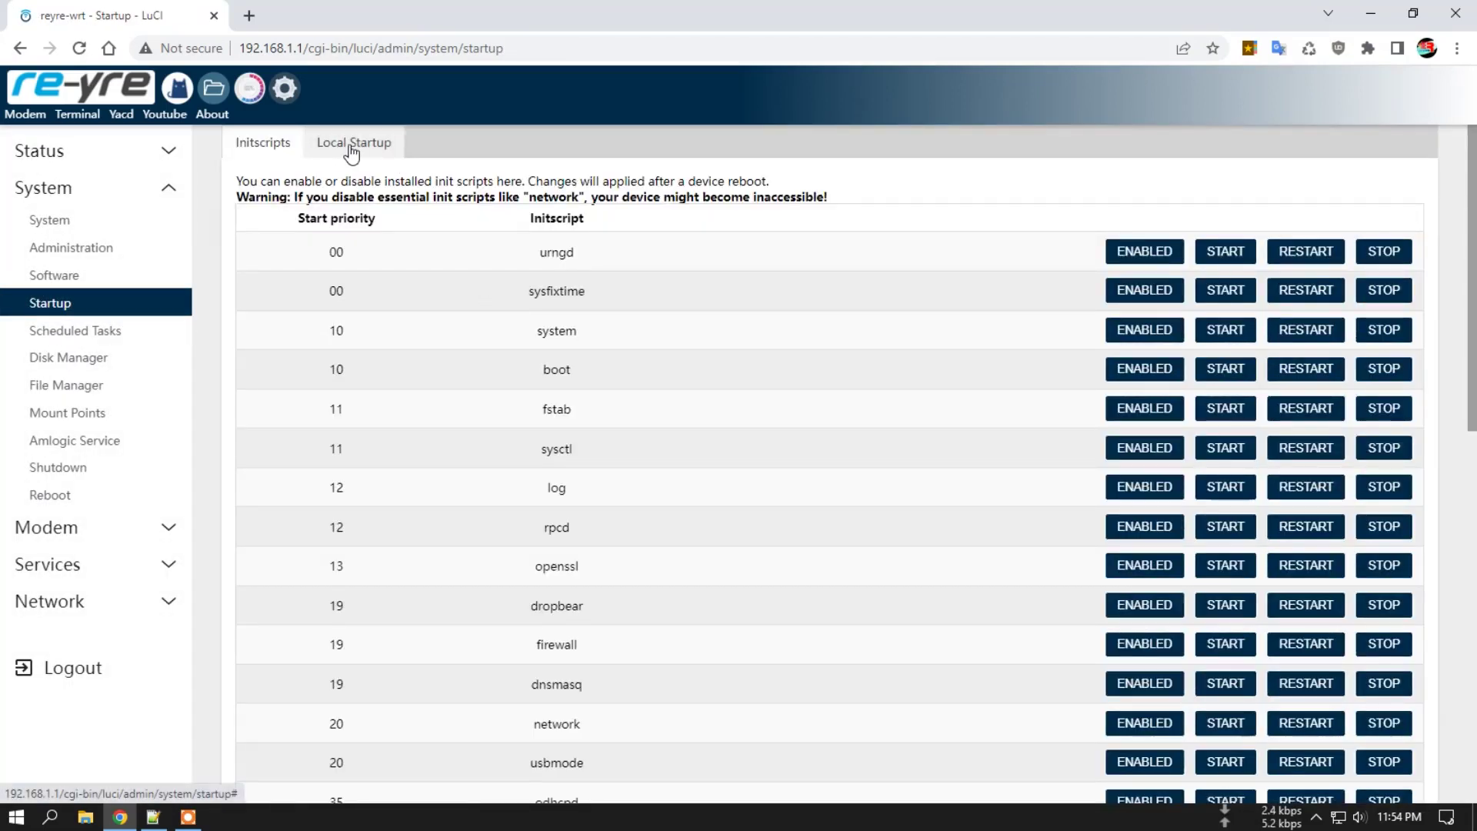
left_click(352, 151)
left_click_drag(238, 224, 313, 224)
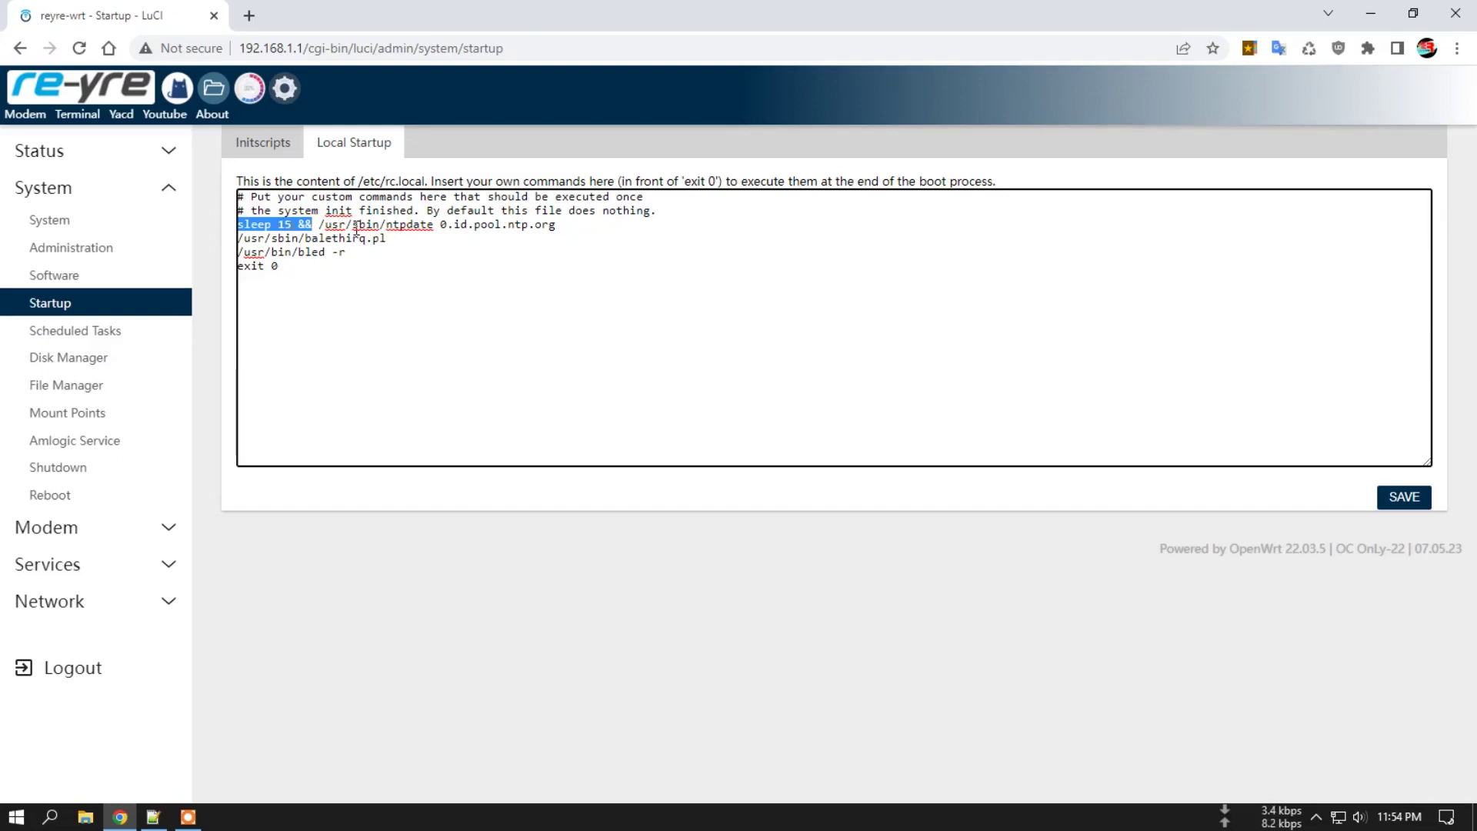
left_click_drag(319, 224, 559, 225)
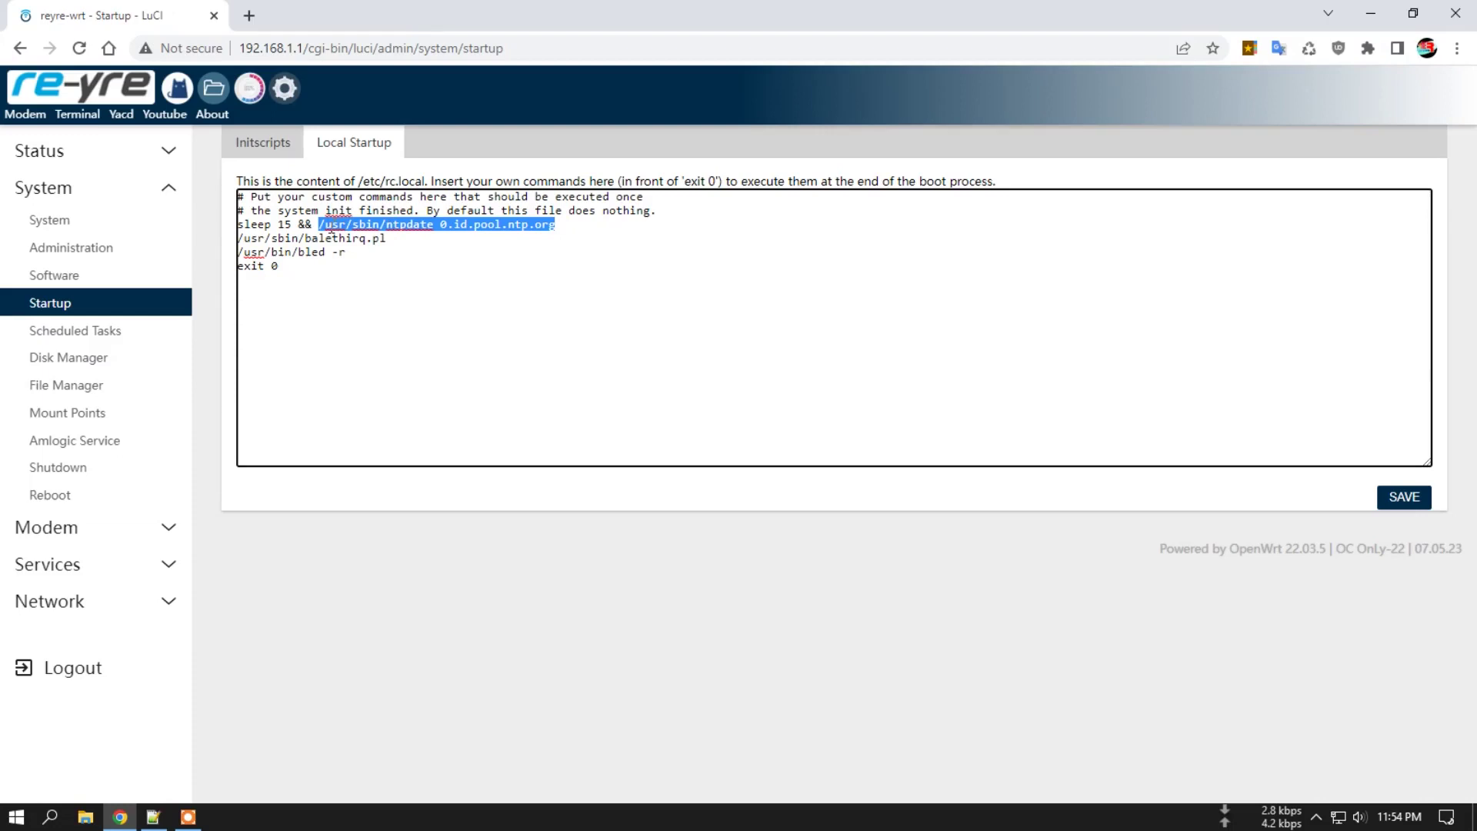
left_click(583, 224)
left_click_drag(321, 224, 557, 224)
right_click(525, 225)
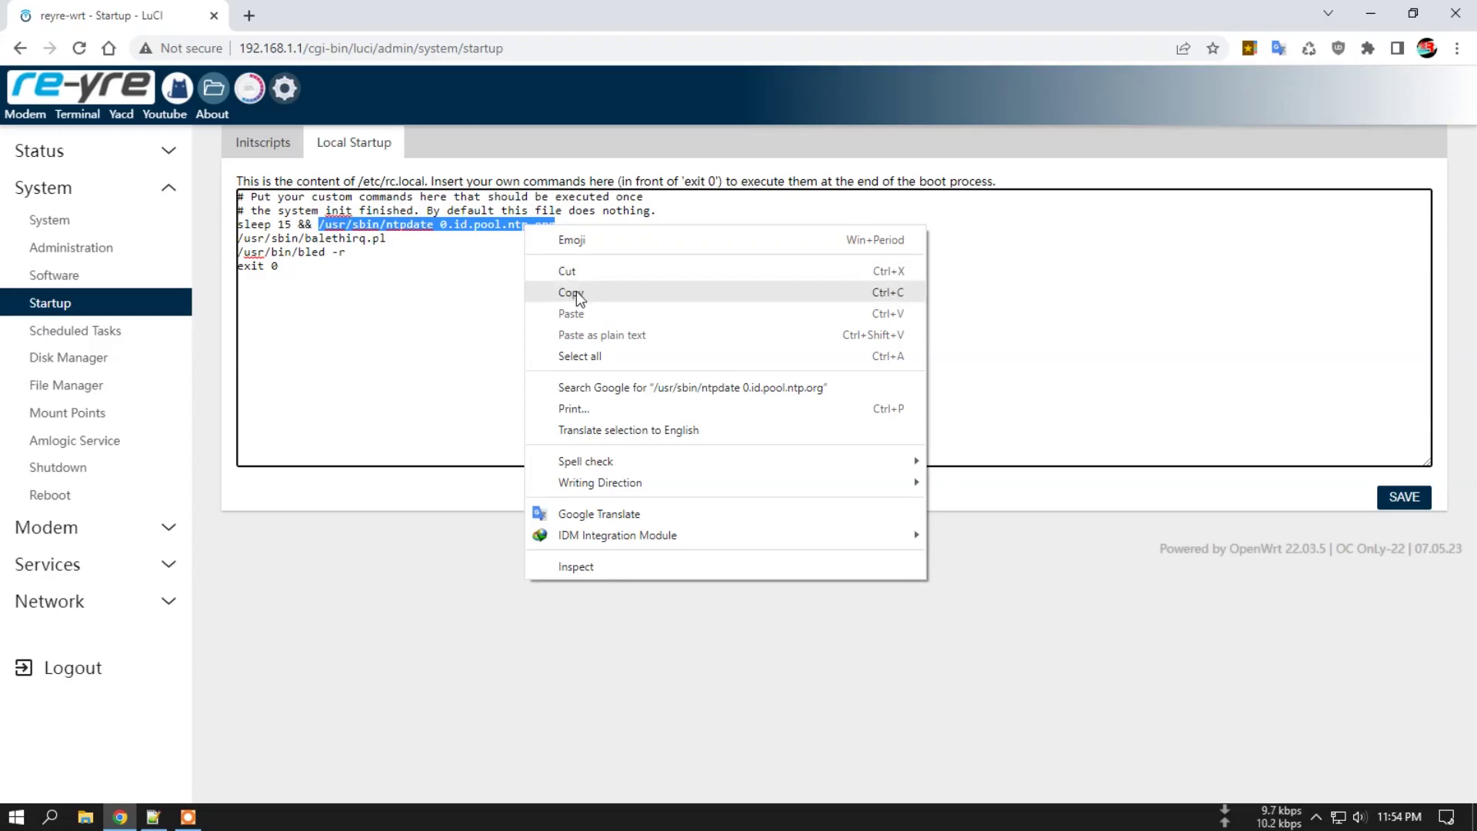
left_click(576, 291)
Open the router's terminal in a new browser tab and run cd followed by the copied /usr/sbin/ntpdate 0.id.pool.ntp.org command.
right_click(77, 114)
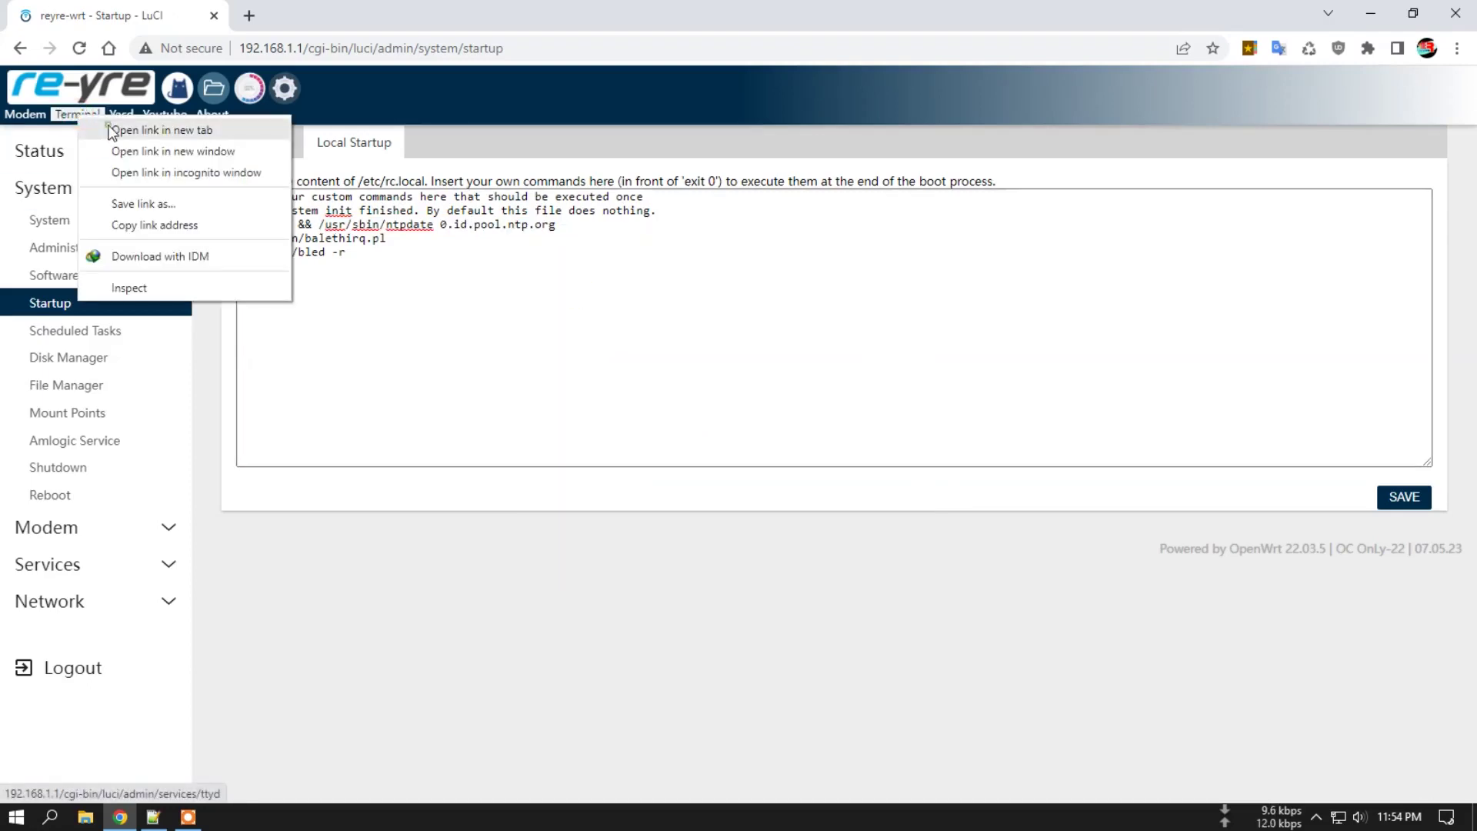
left_click(146, 131)
left_click(306, 18)
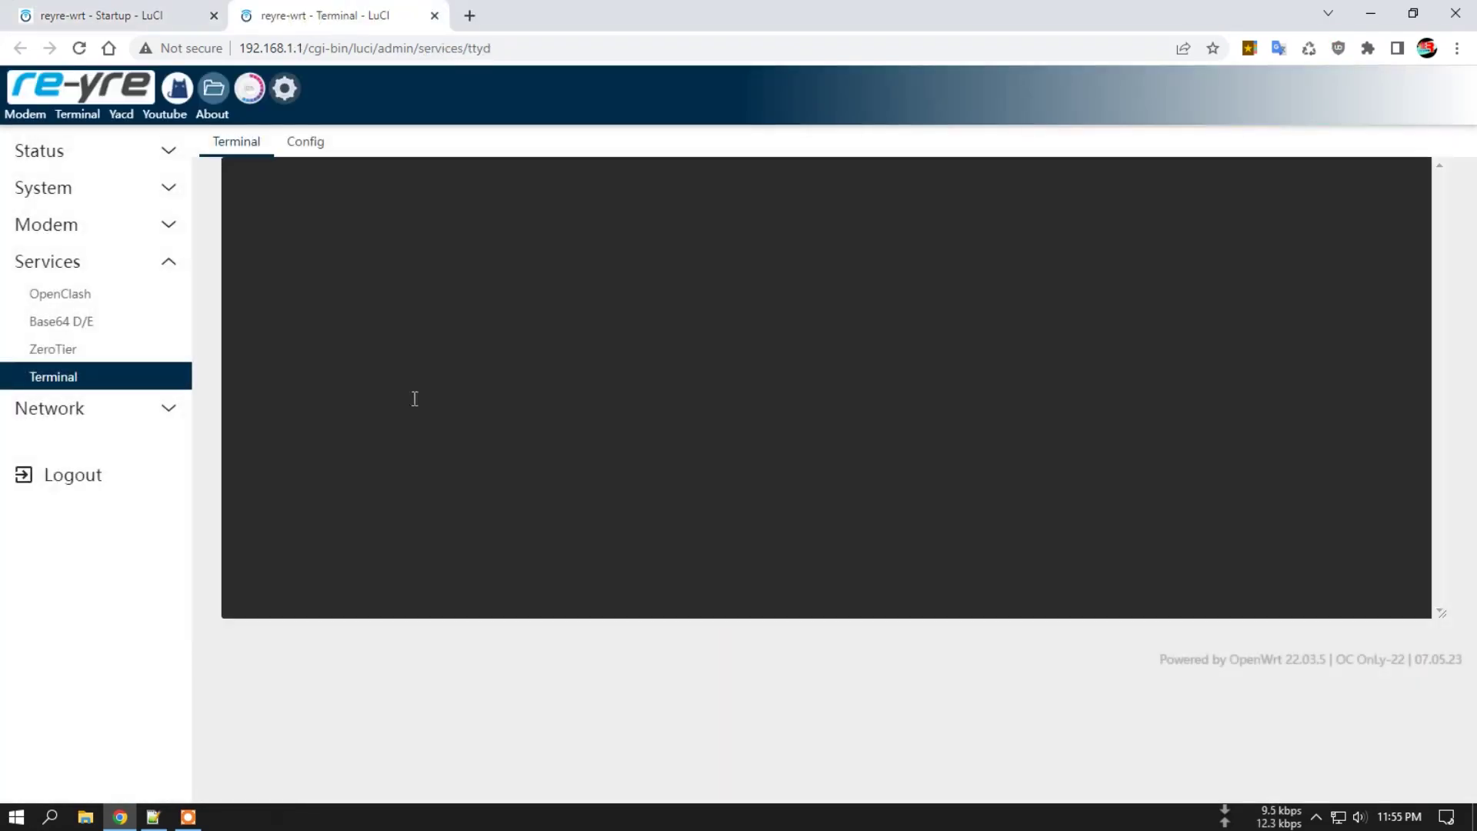
type("cd")
key("Return")
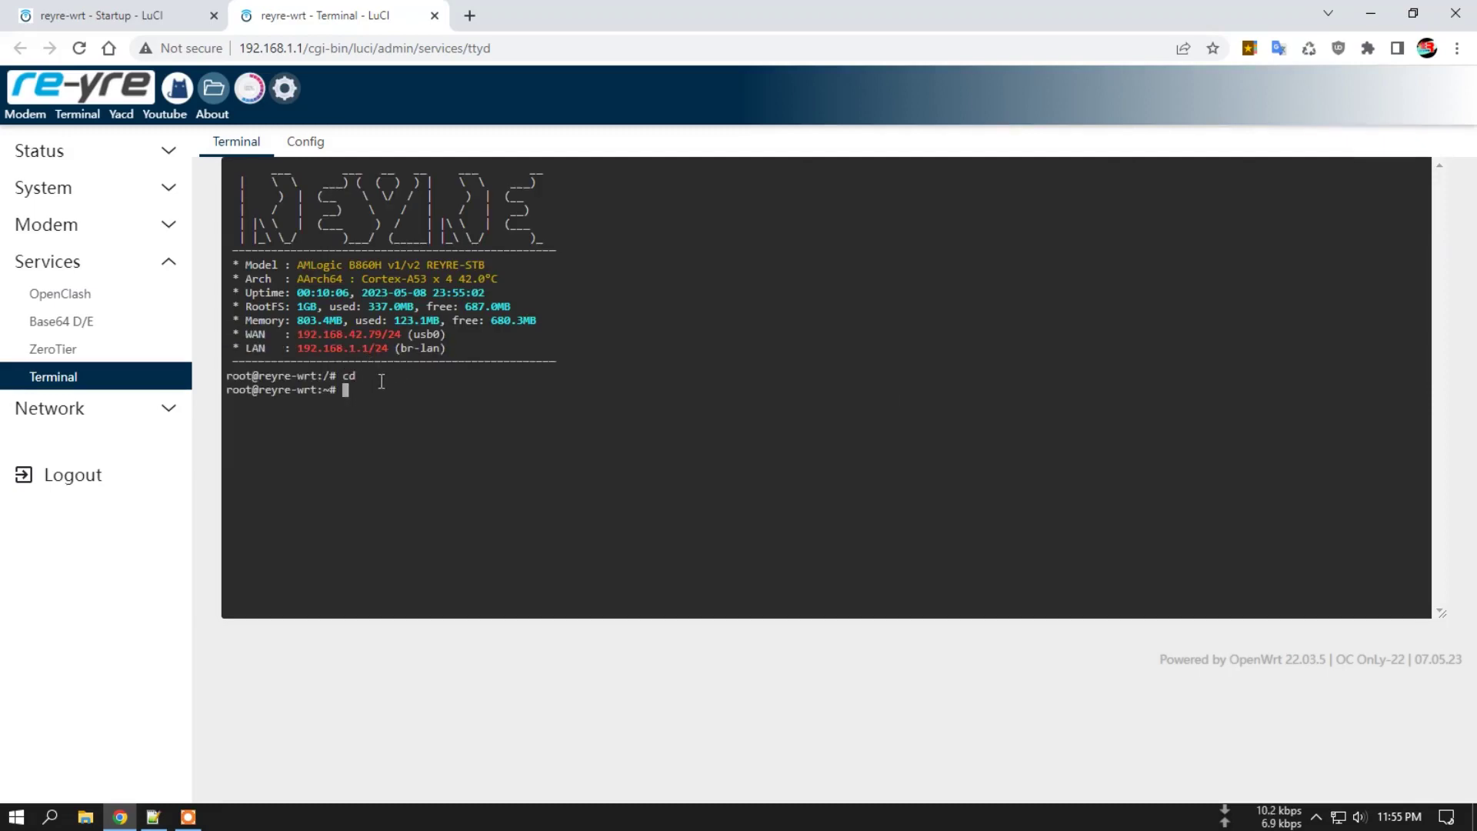
right_click(384, 382)
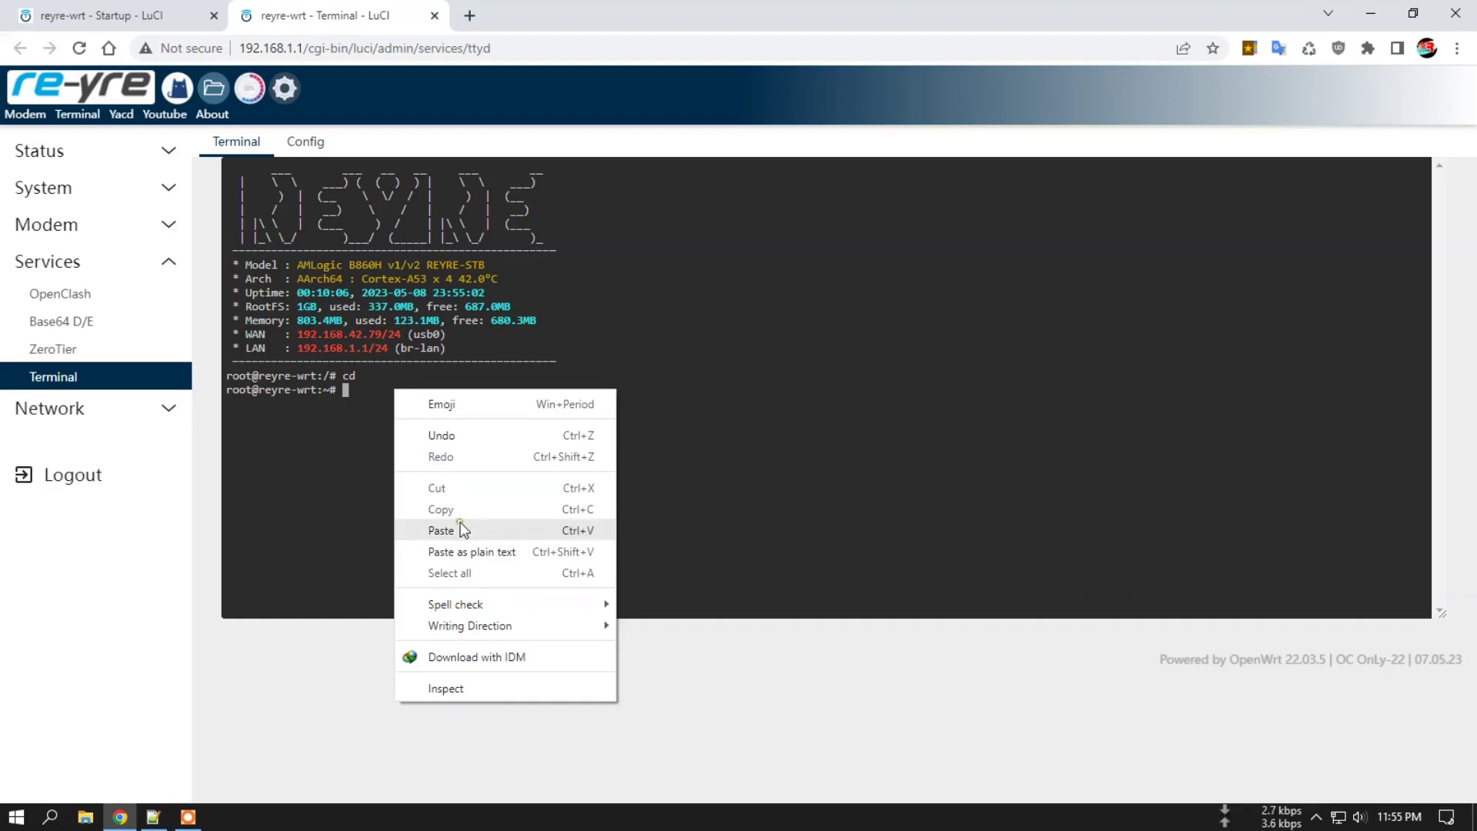
left_click(460, 525)
key("Return")
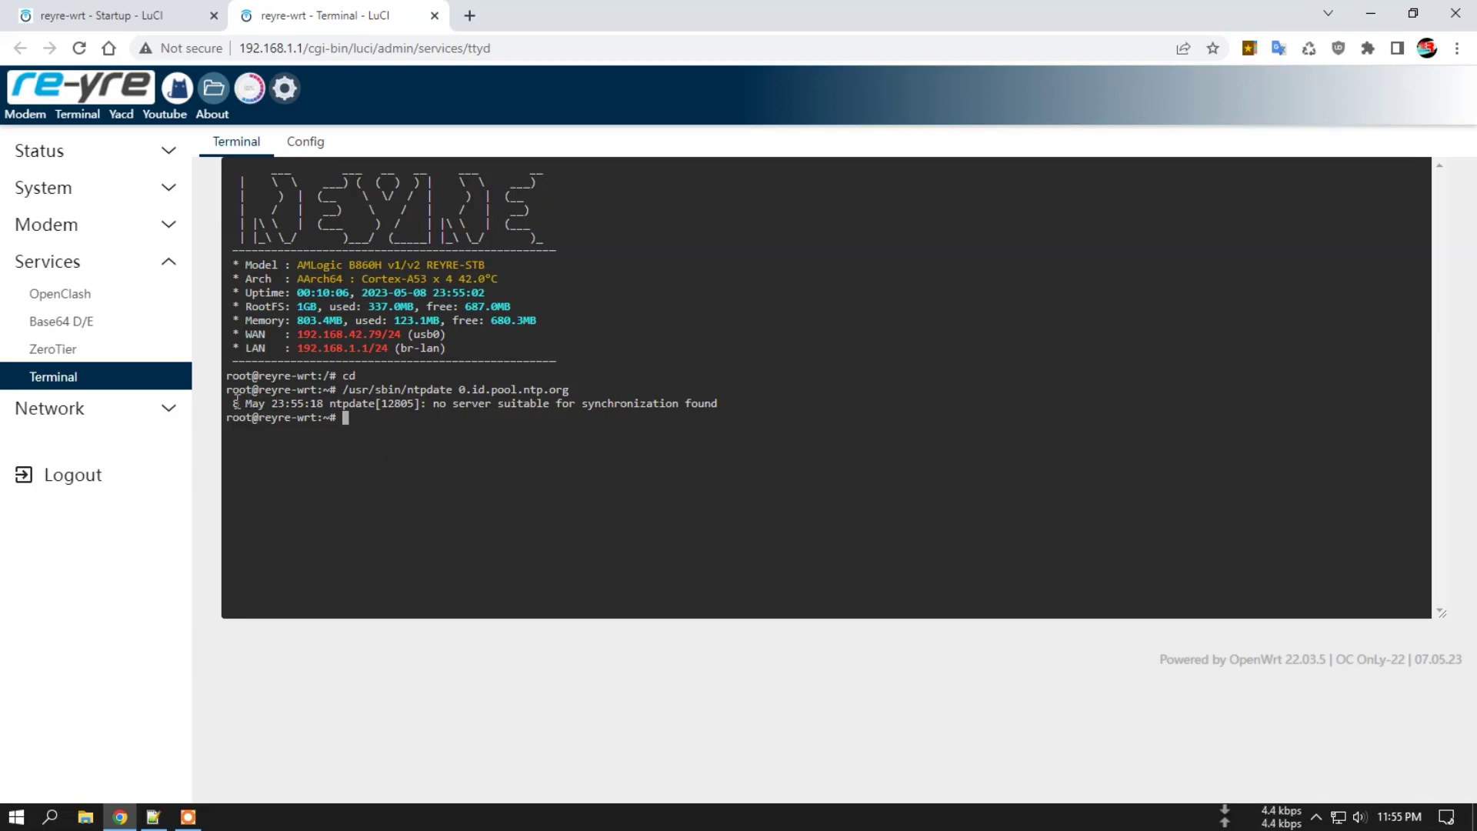
Examine the date, time and synchronization message in the ntpdate output.
left_click_drag(235, 402, 324, 404)
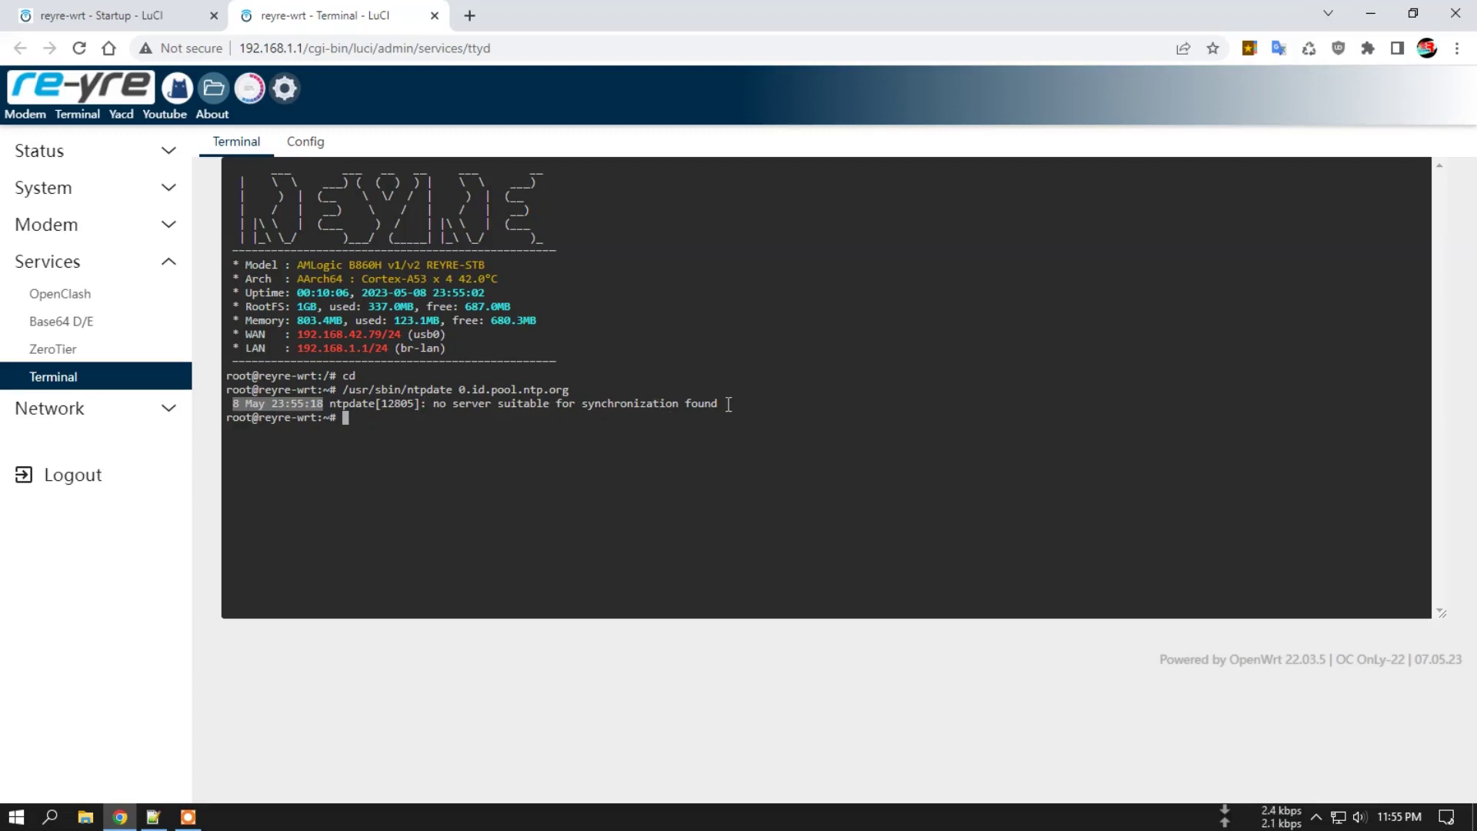
left_click_drag(435, 405, 732, 406)
left_click(409, 421)
left_click_drag(232, 404, 326, 403)
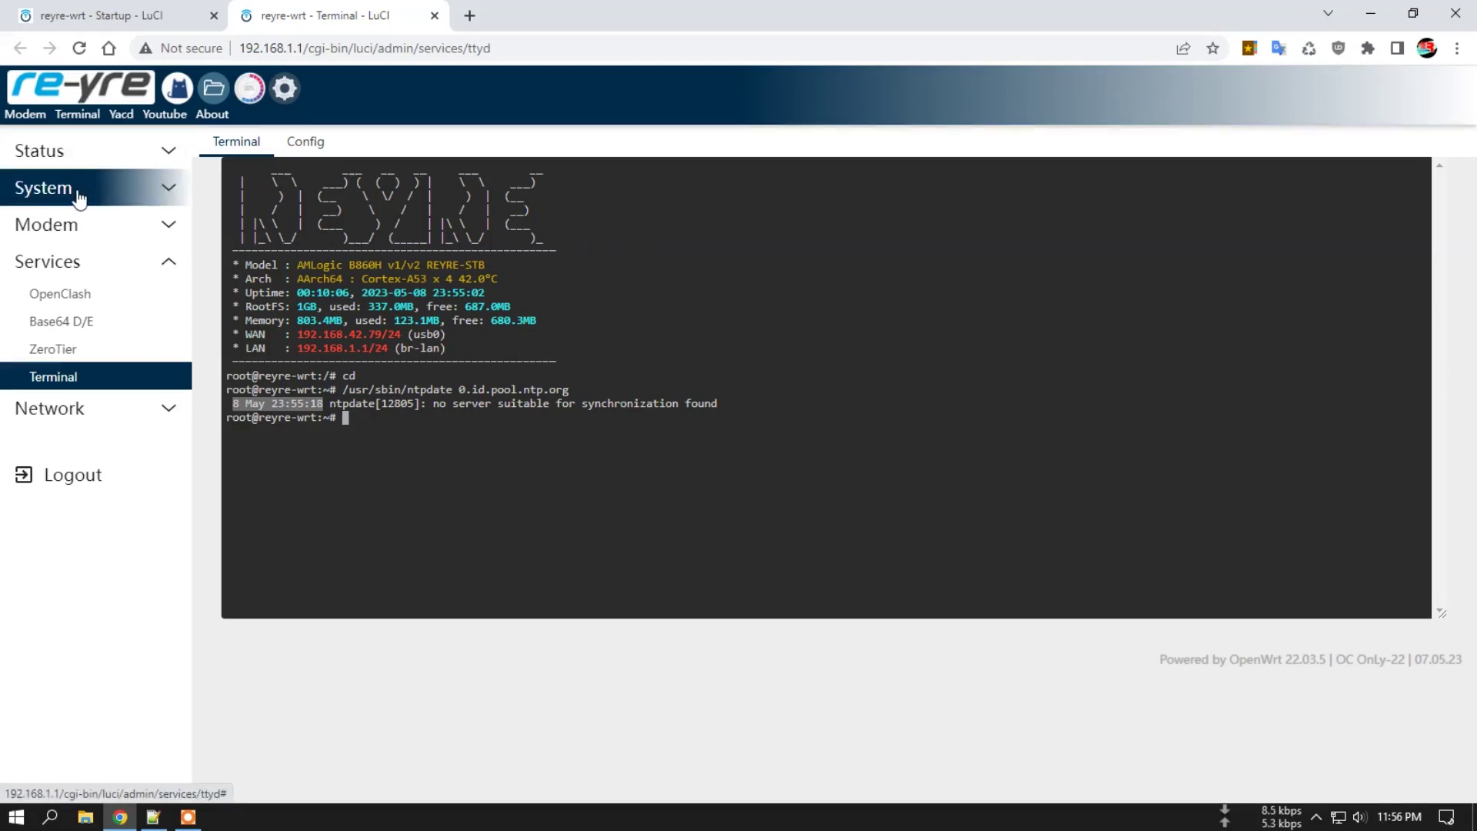
Leave the terminal for the Net Monitor status page and review its gauges and br-lan traffic tables.
left_click(97, 164)
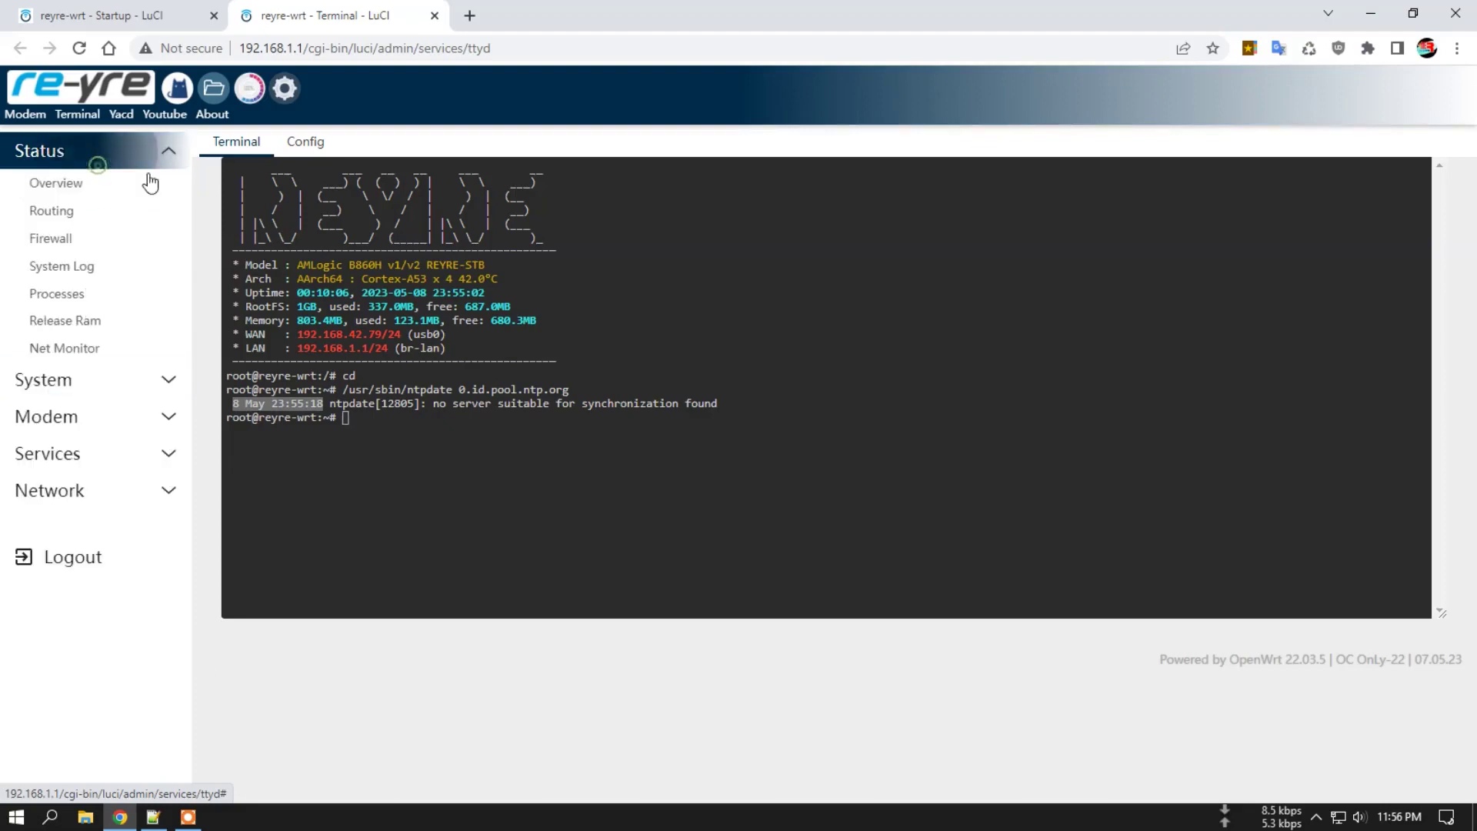
left_click(87, 379)
left_click(105, 167)
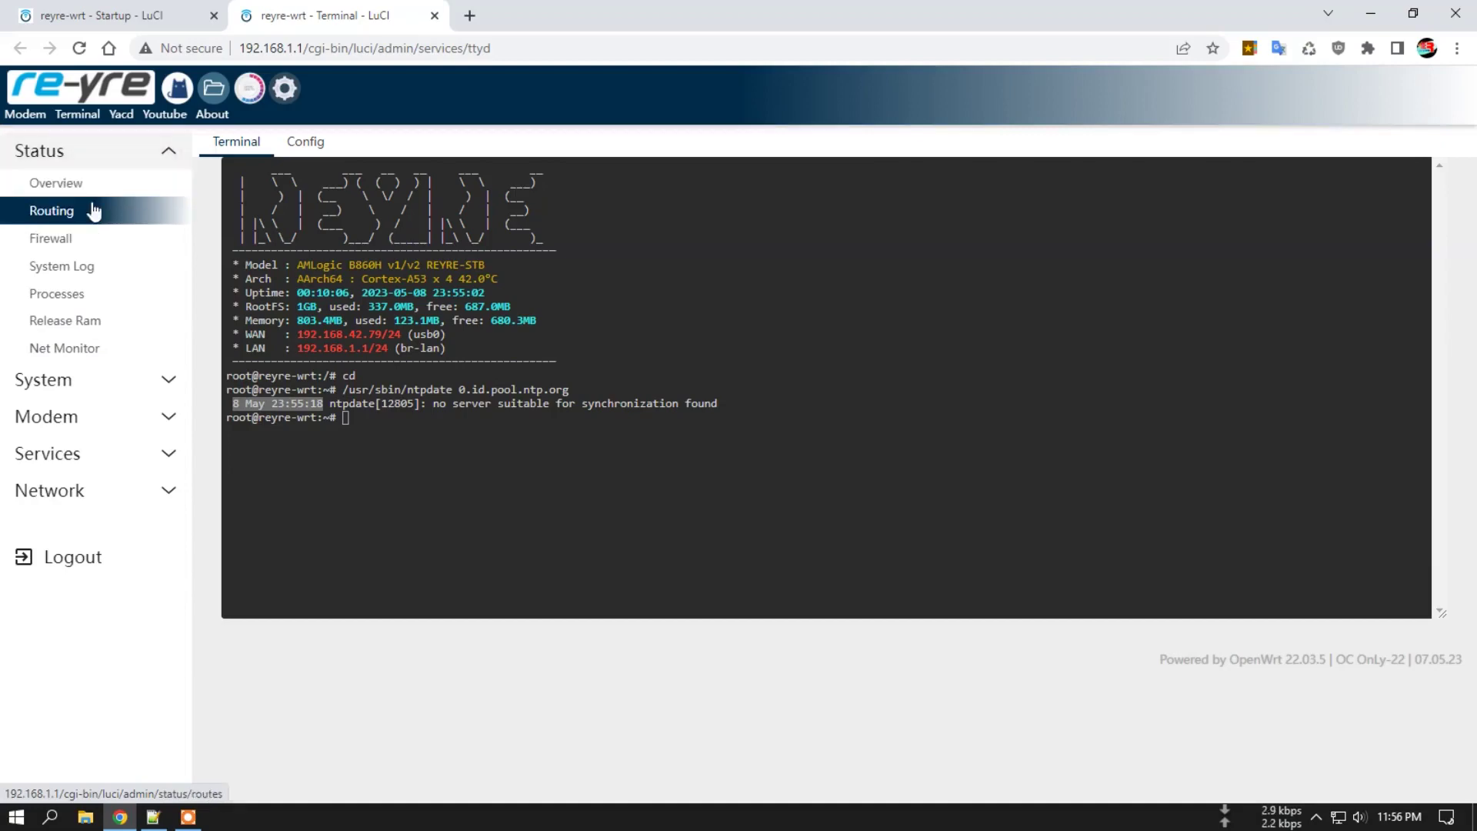
left_click(76, 350)
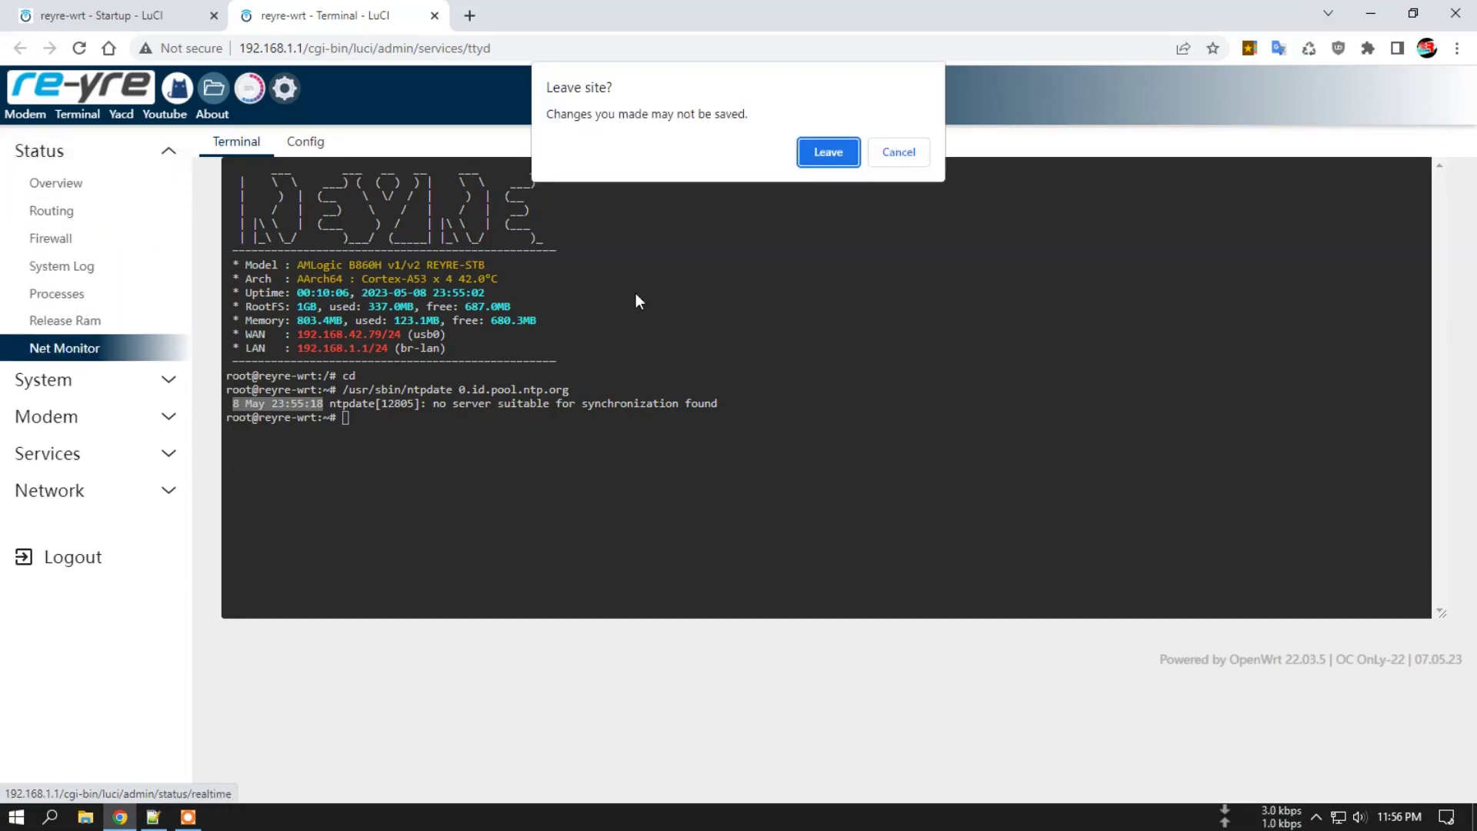
left_click(804, 156)
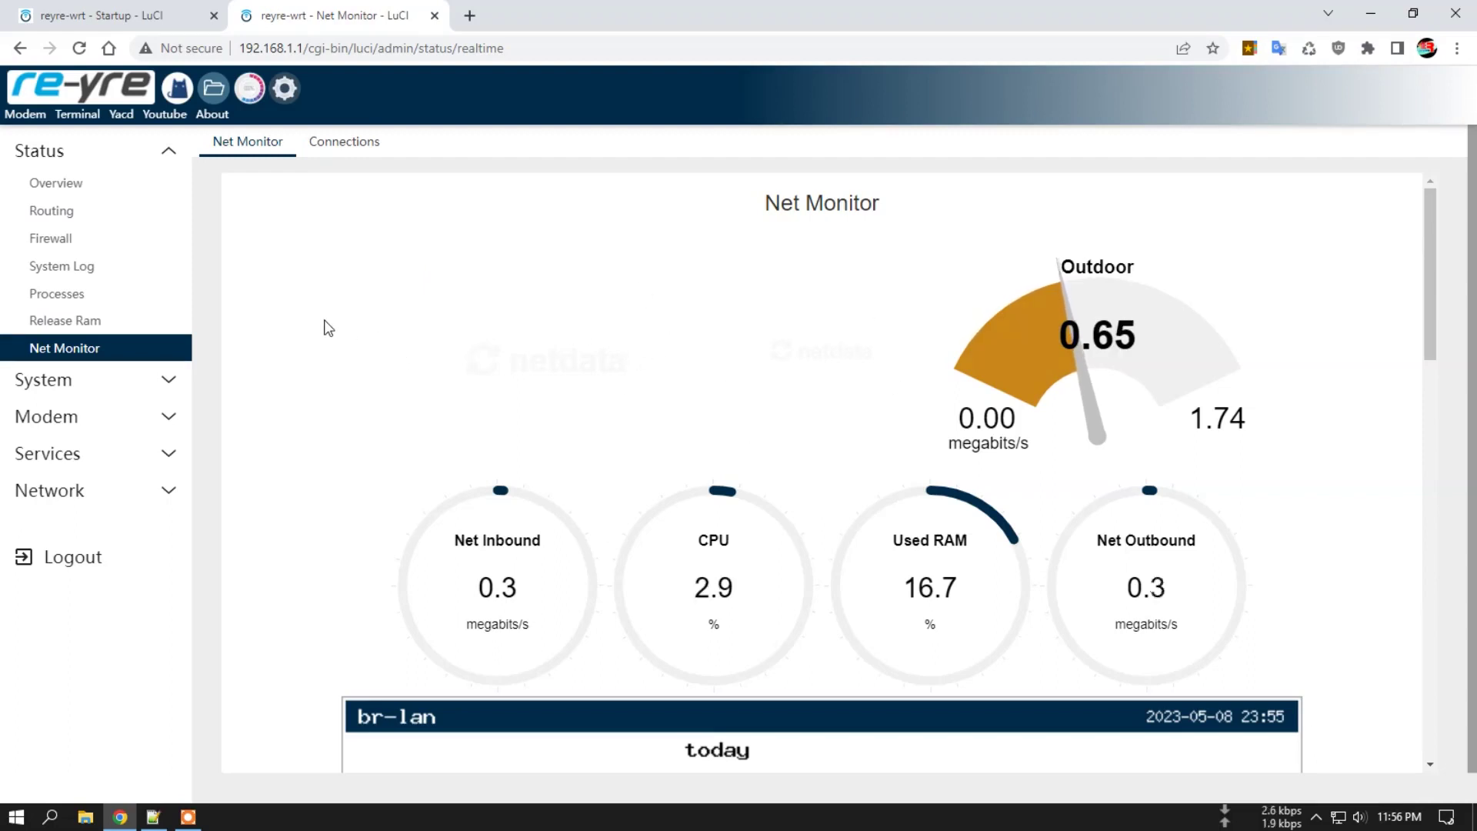
scroll(330, 329, "down", 13)
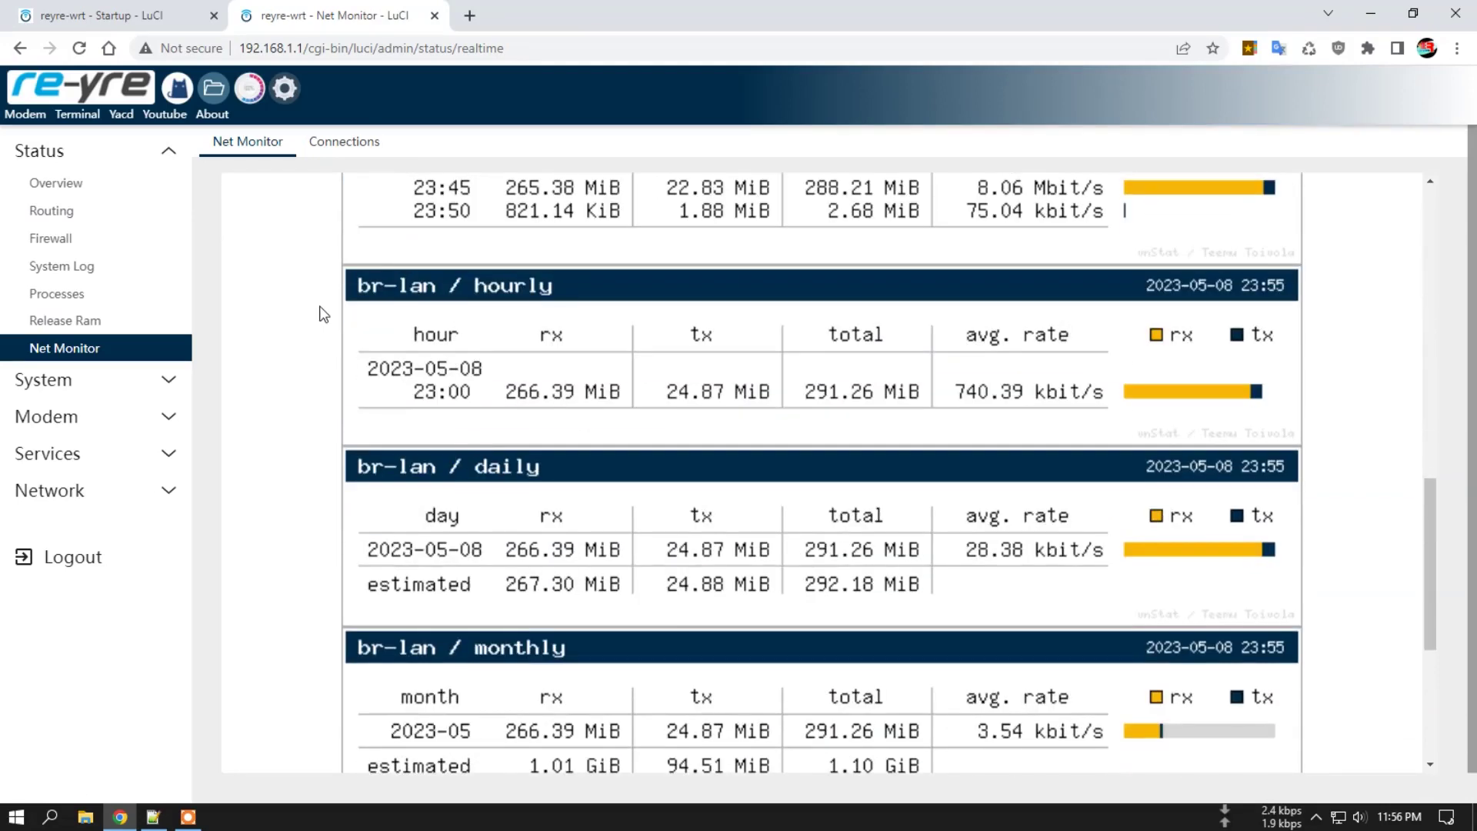
scroll(324, 314, "up", 13)
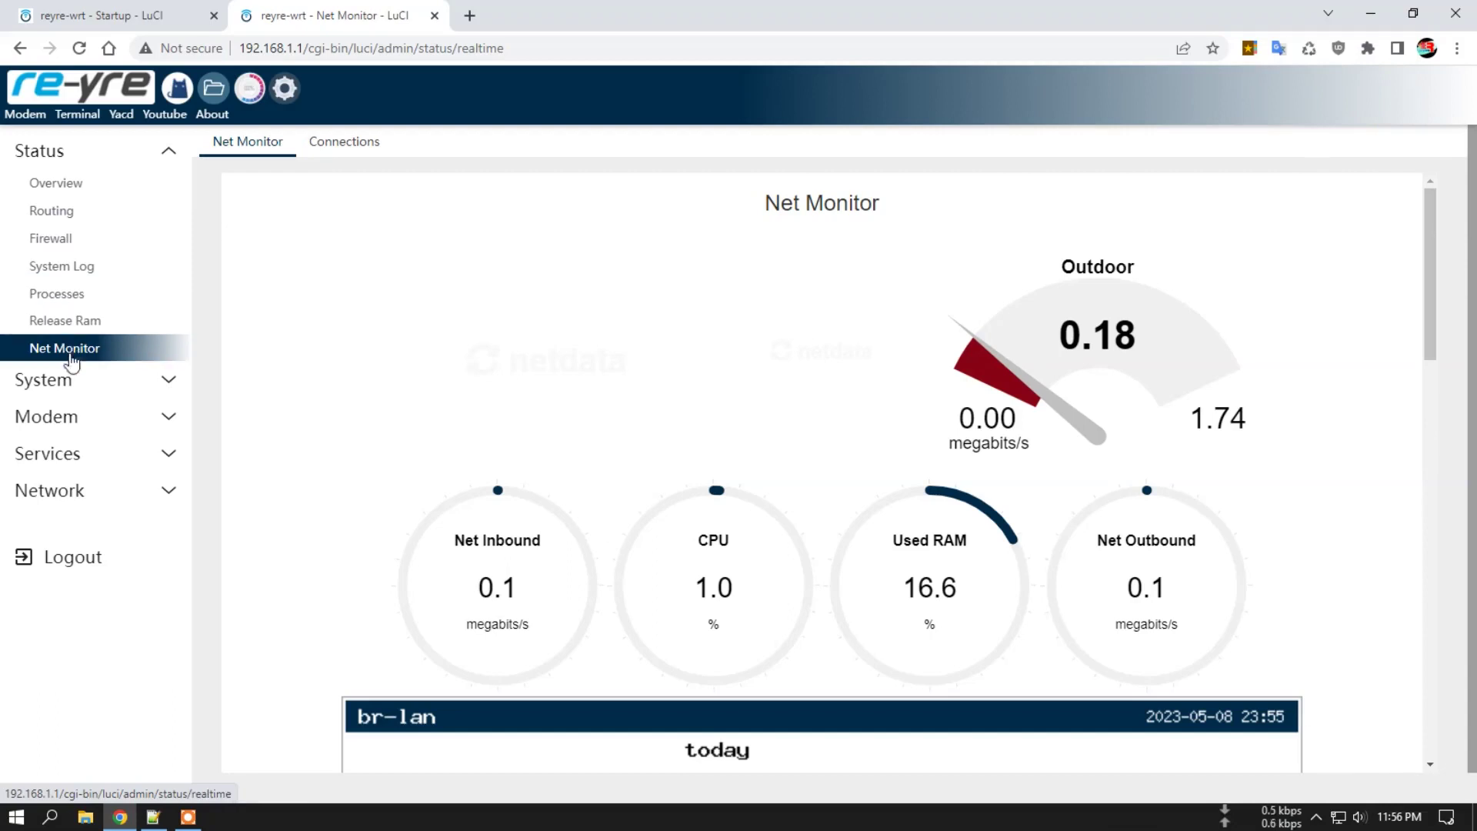
Review the system properties for logging, time synchronization, and language and style, including the available designs and languages.
left_click(73, 384)
left_click(82, 220)
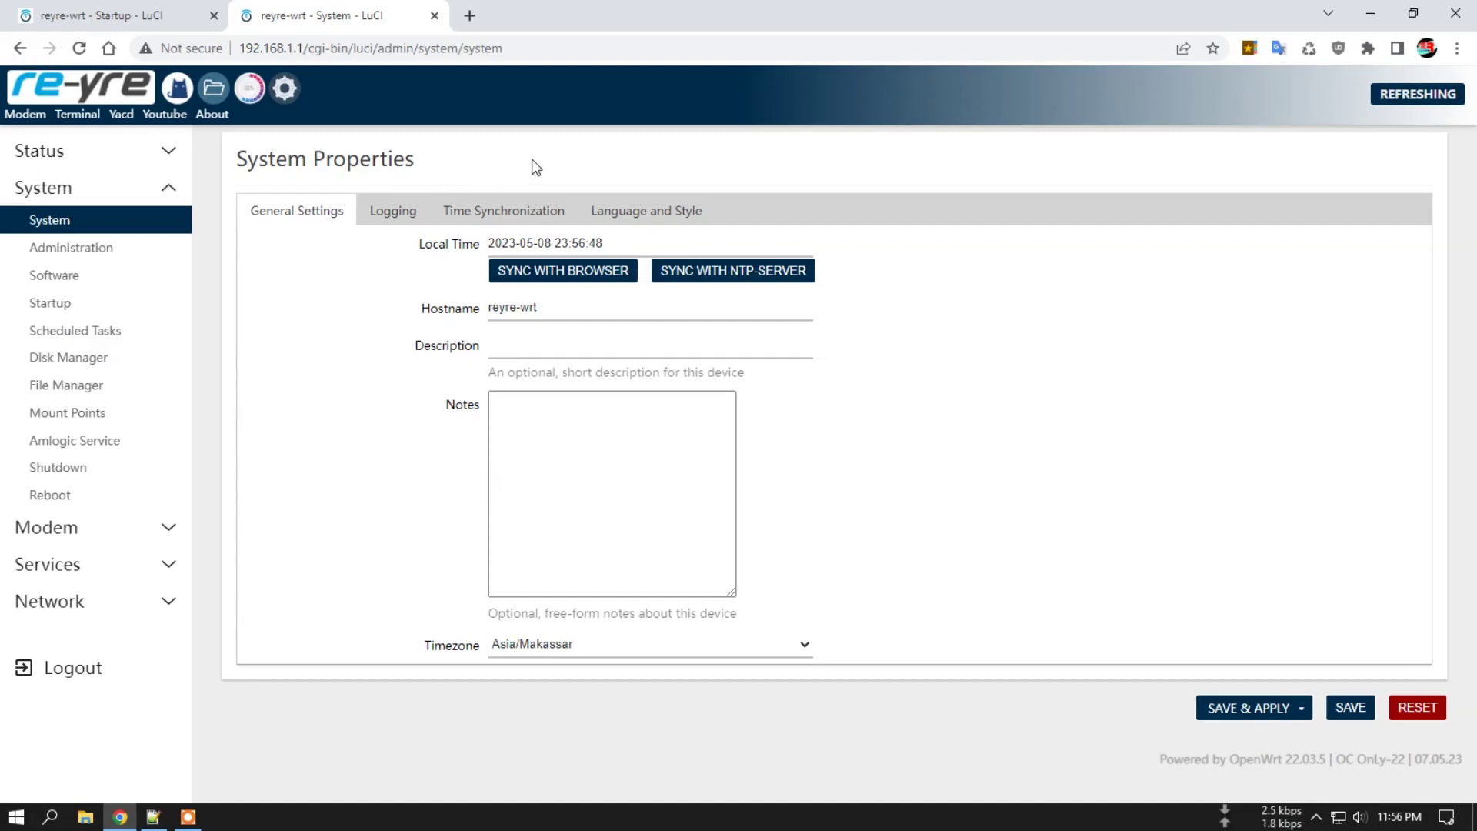
left_click(408, 215)
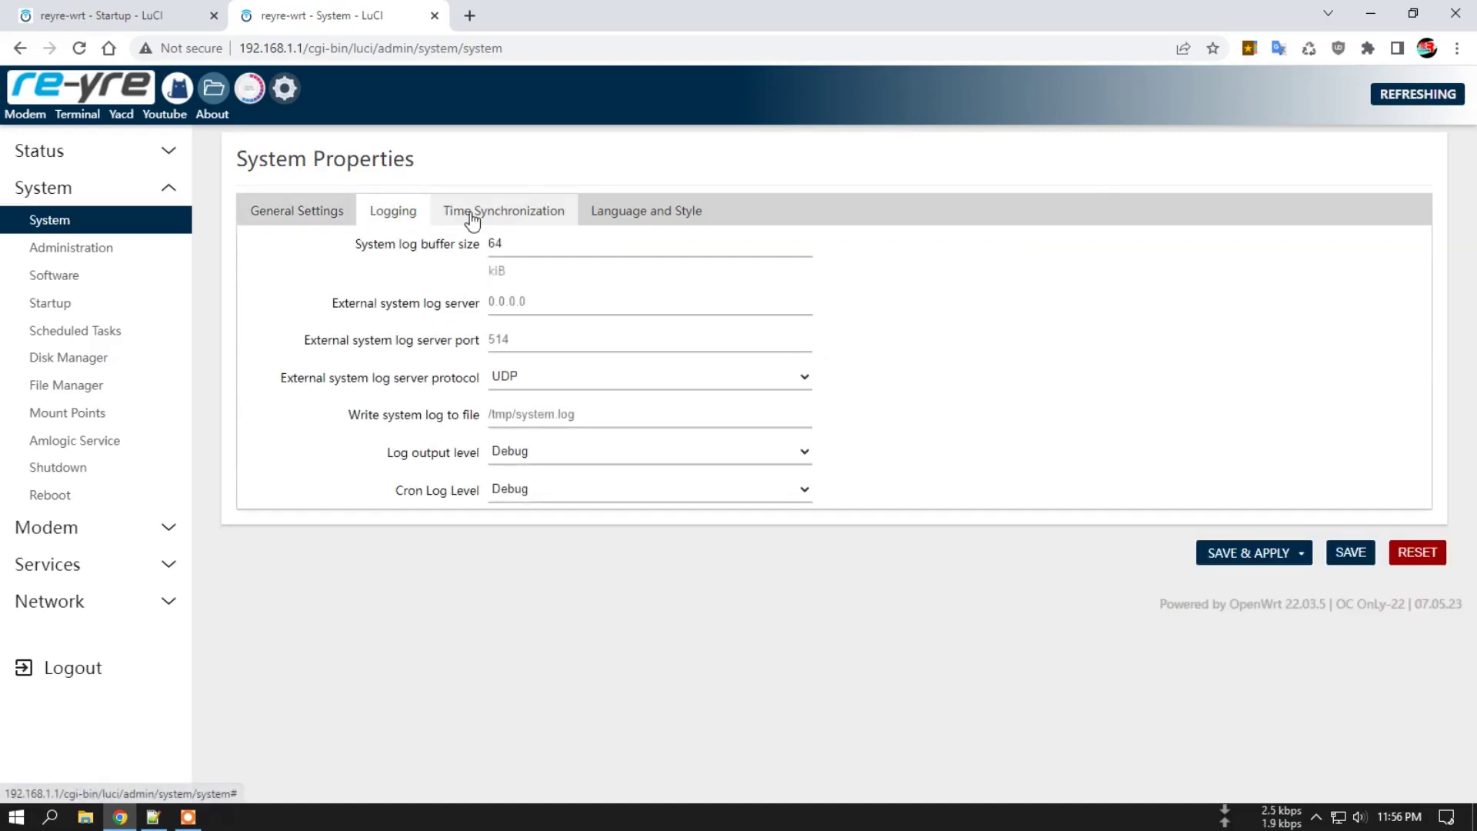
left_click(473, 215)
left_click(654, 217)
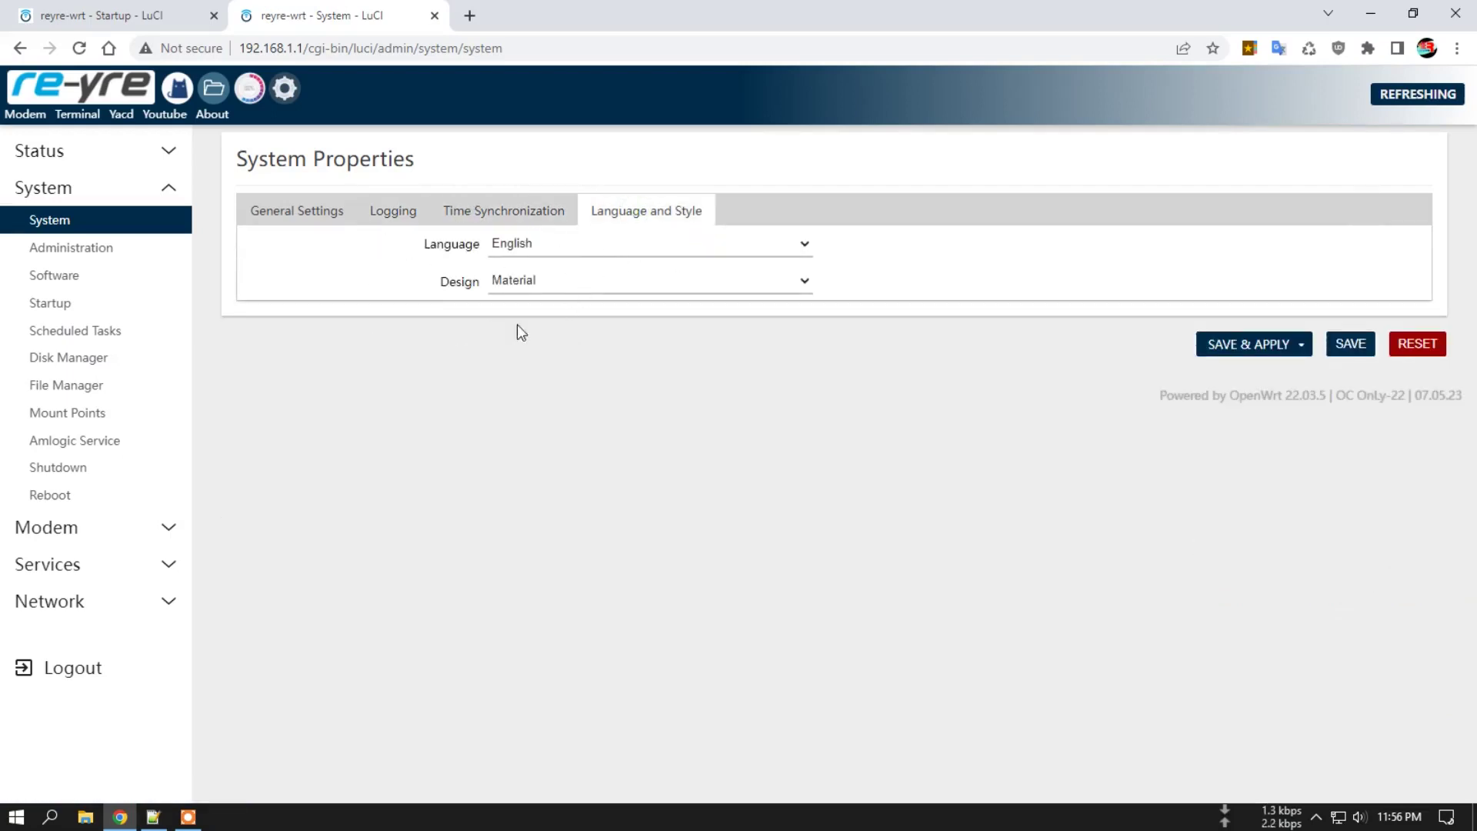
left_click(512, 284)
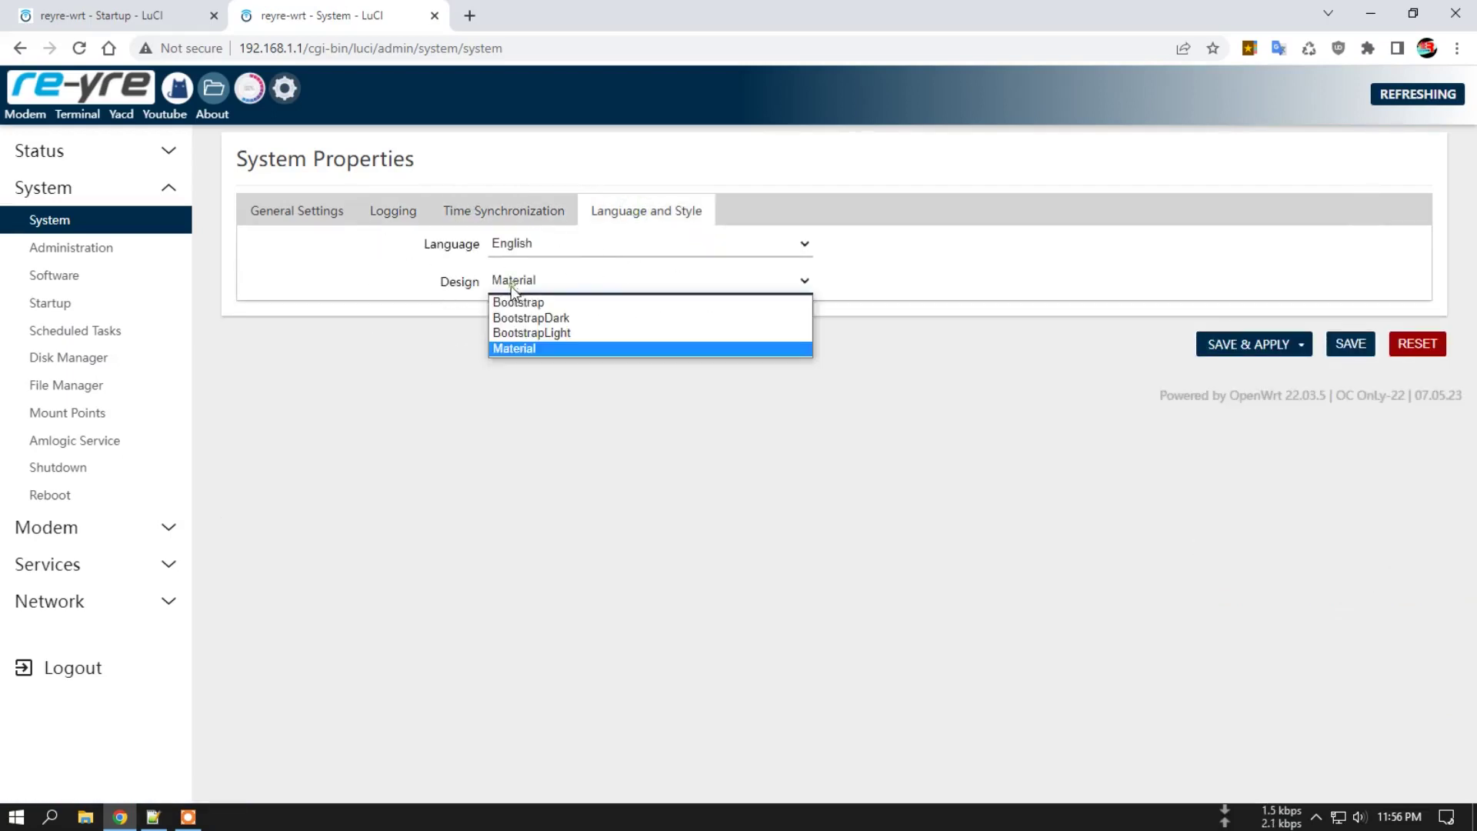
left_click(544, 346)
left_click(569, 251)
left_click(560, 282)
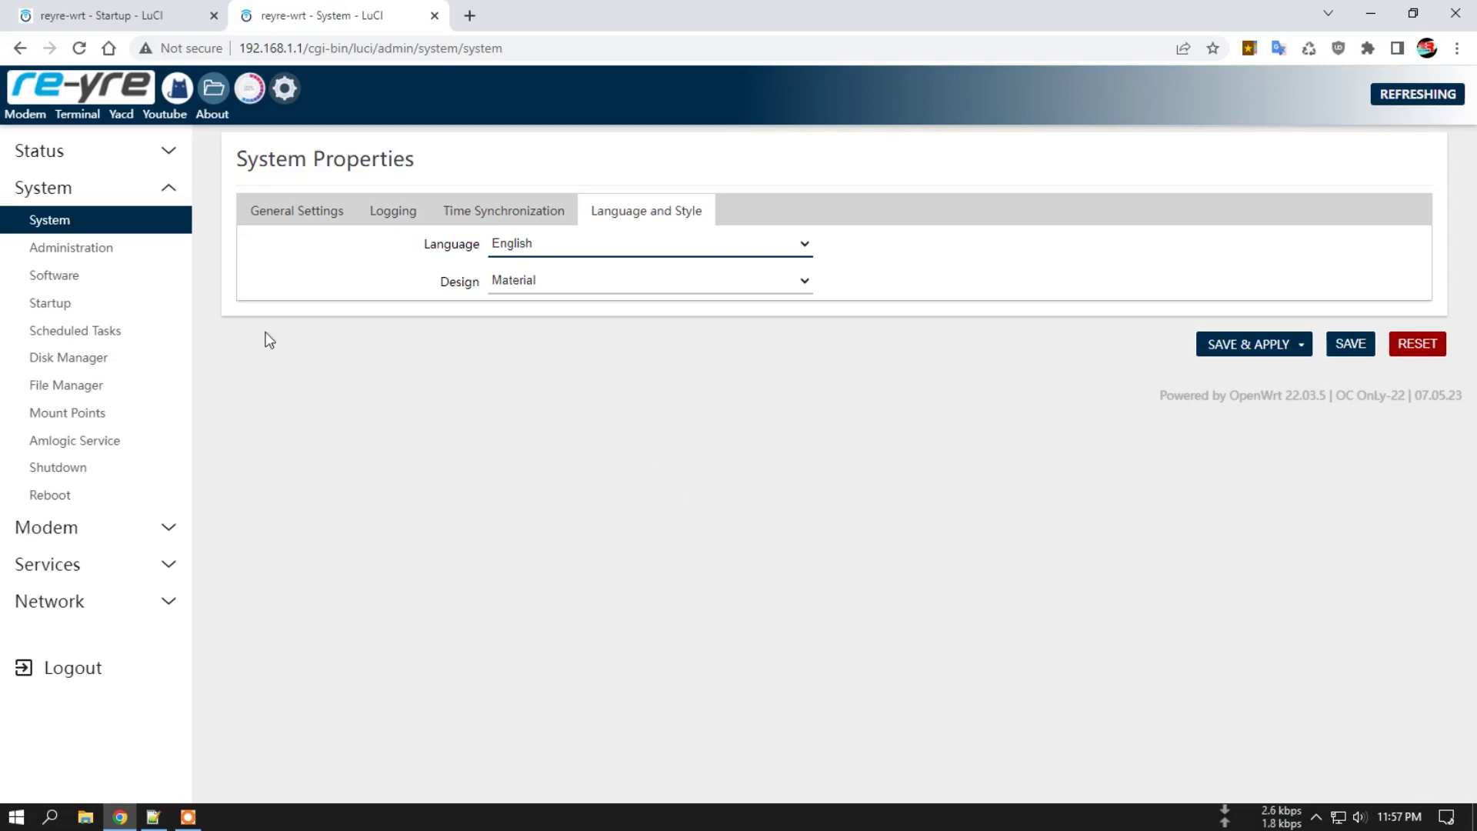
Look over the router password page and browse the first two pages of installed software packages.
left_click(93, 249)
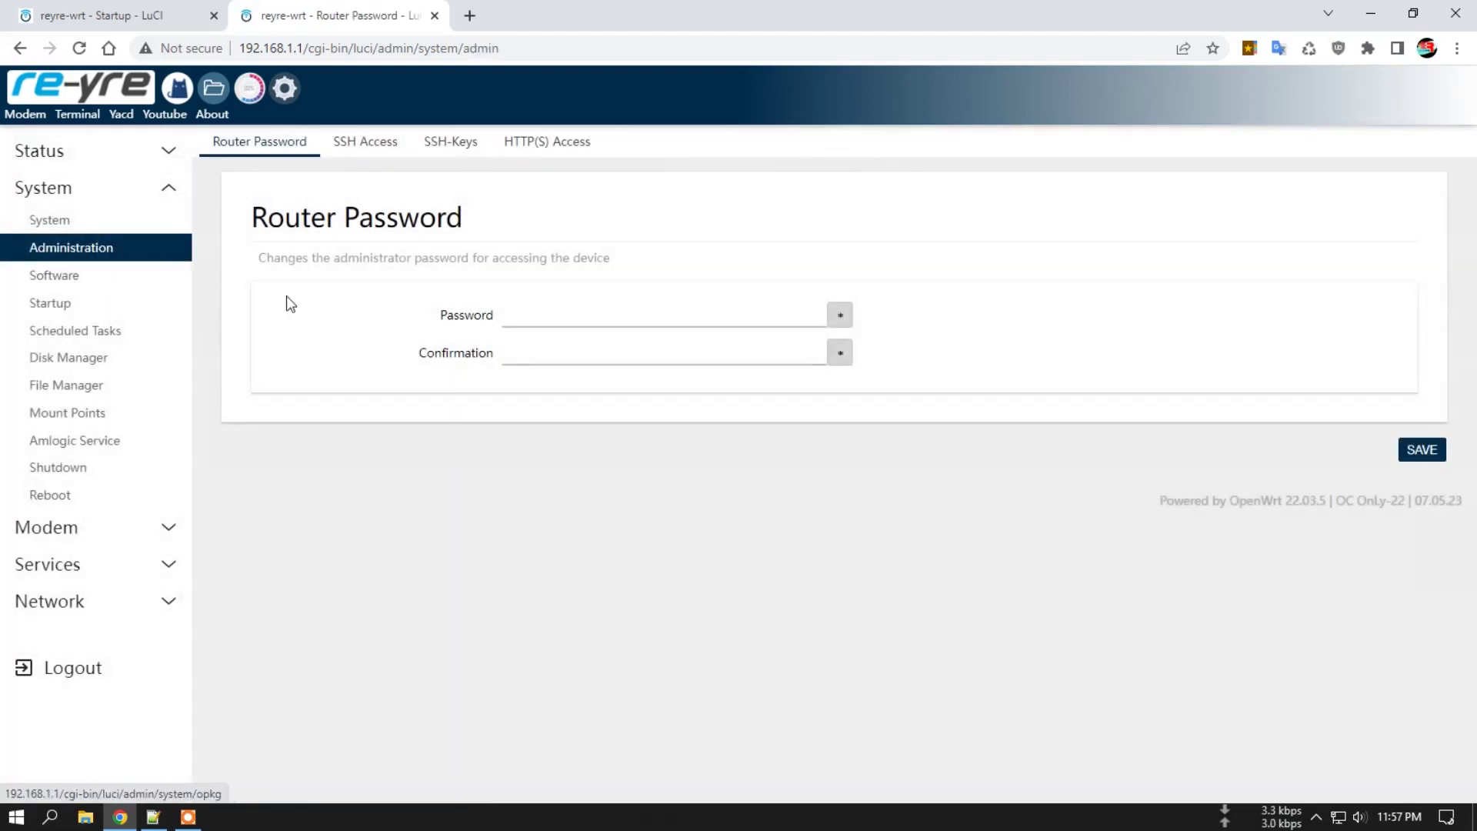
left_click(74, 275)
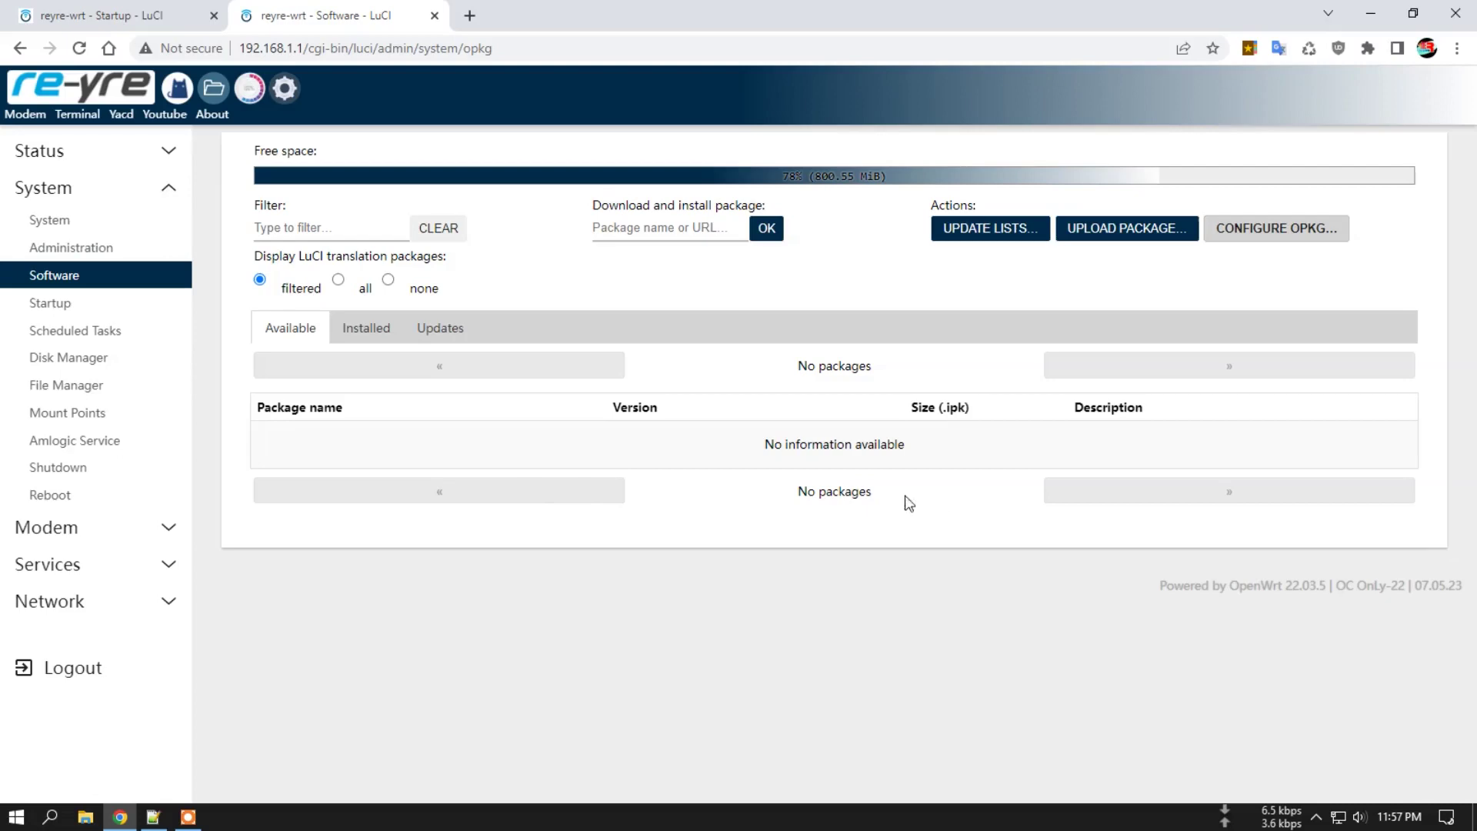
left_click(361, 333)
scroll(1153, 500, "down", 20)
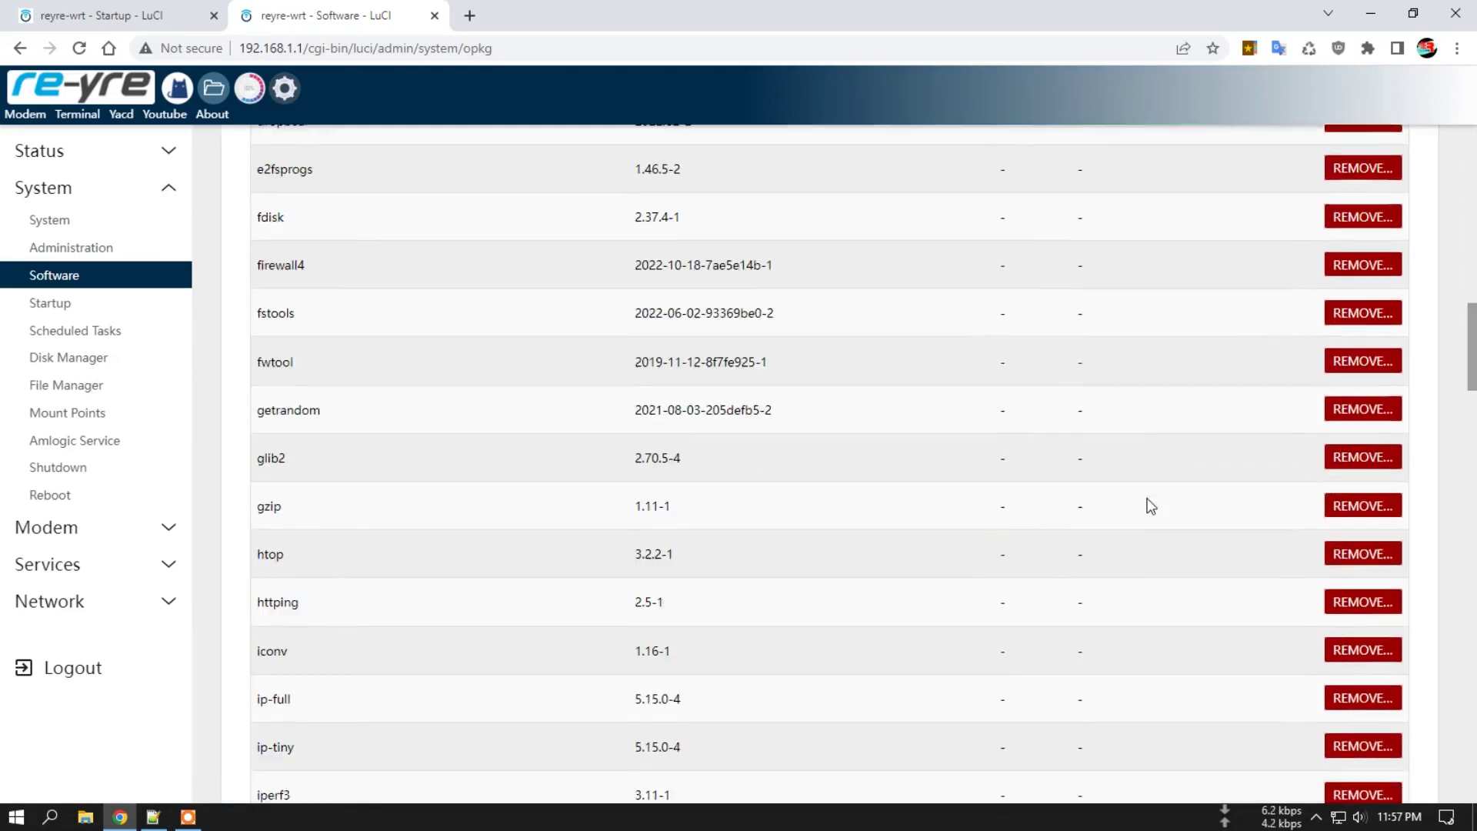
scroll(1131, 562, "down", 5)
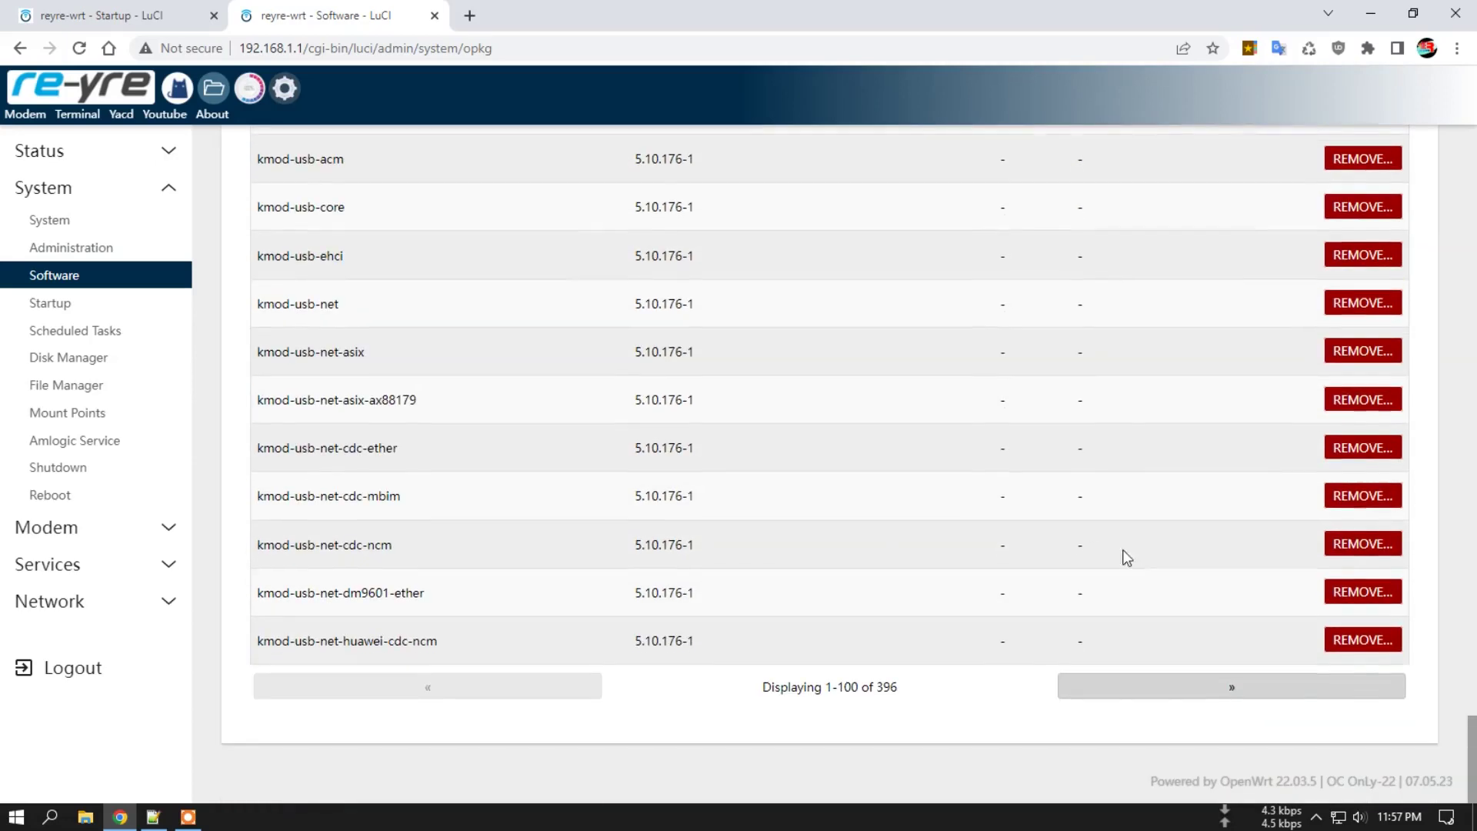
left_click(1247, 686)
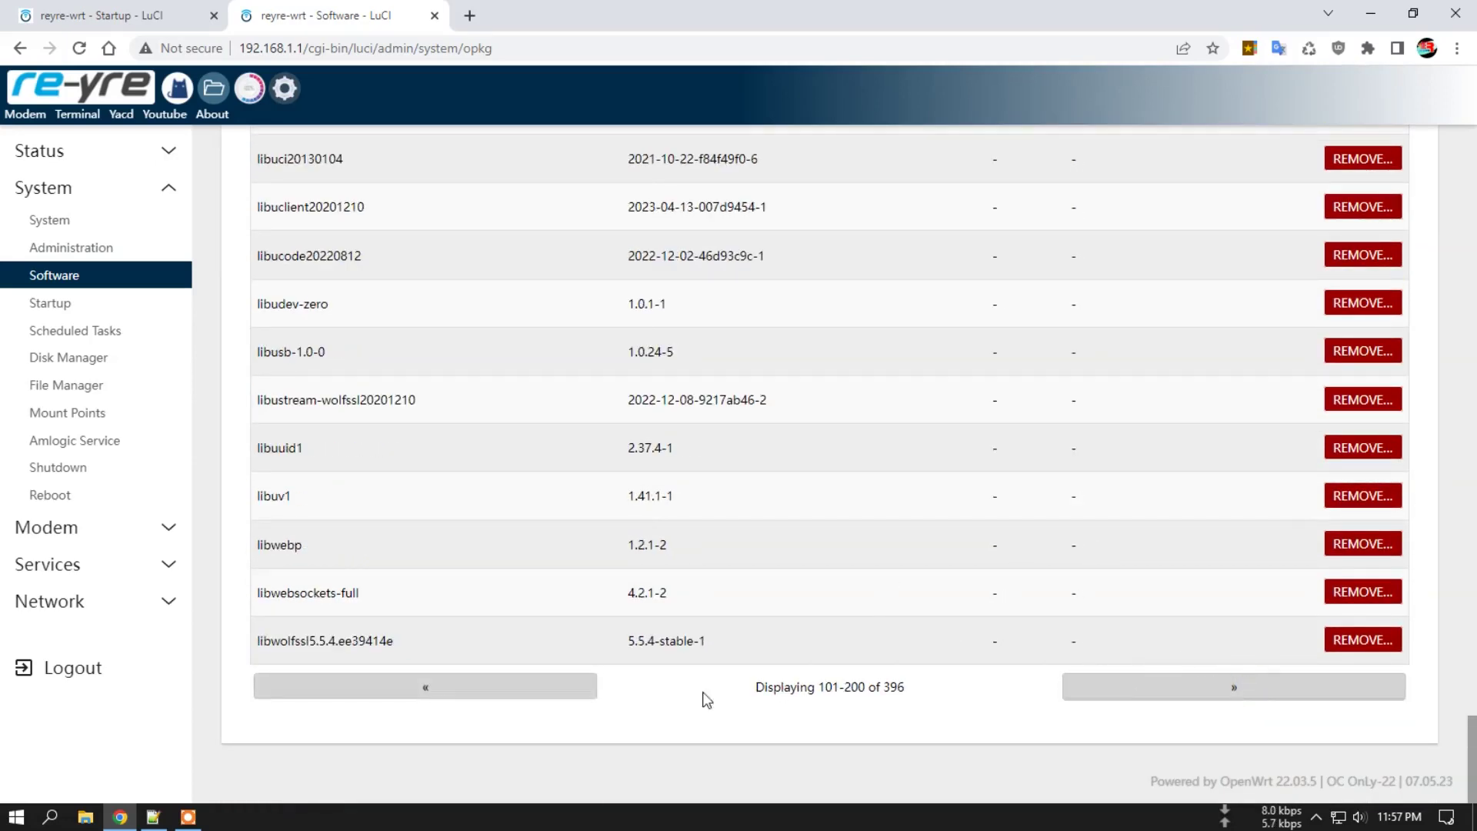
left_click(528, 697)
left_click(518, 697)
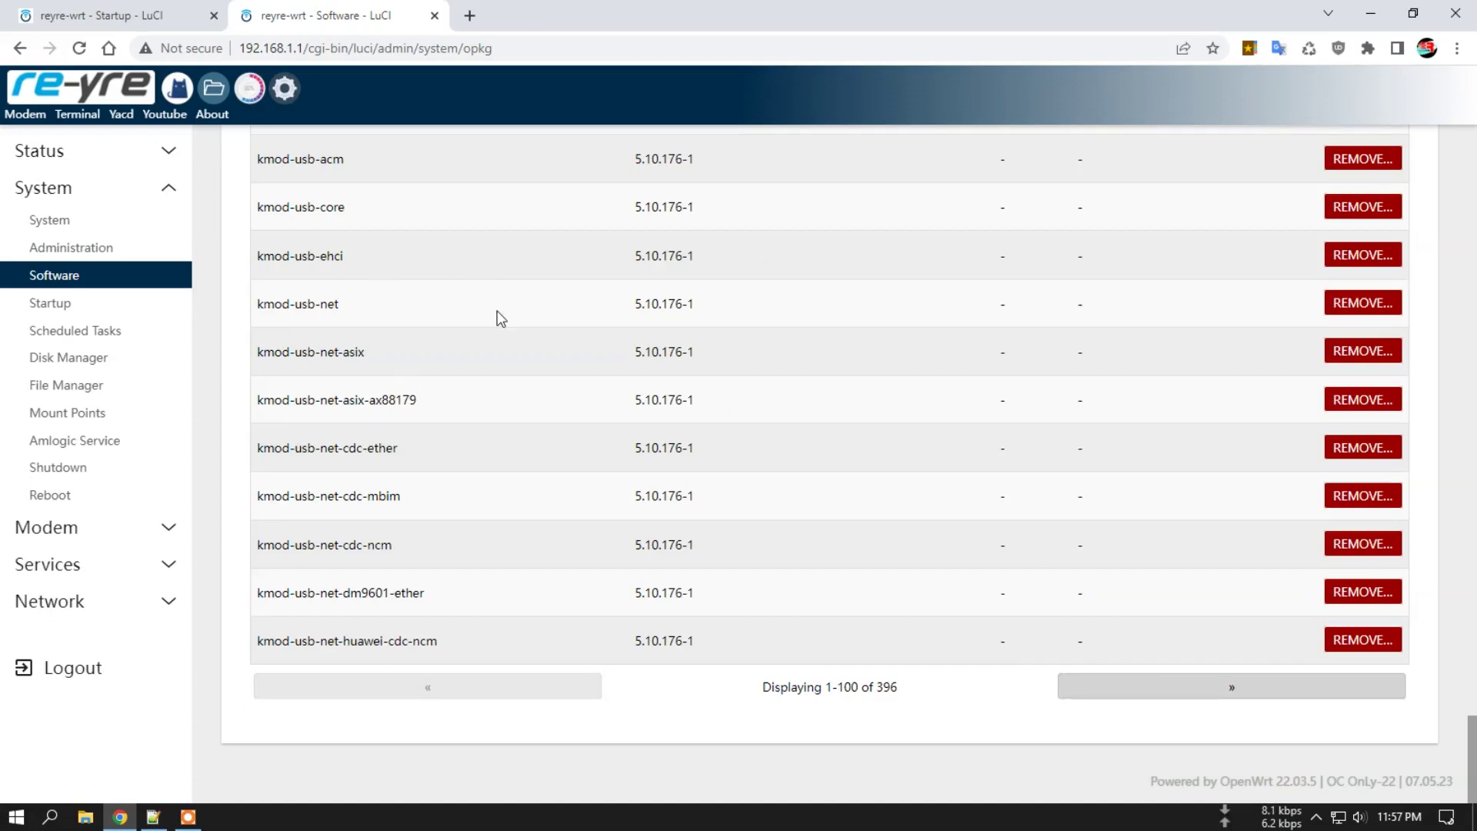
scroll(501, 319, "up", 20)
Open the local startup script and copy its /usr/sbin/balethirq.pl command.
left_click(82, 307)
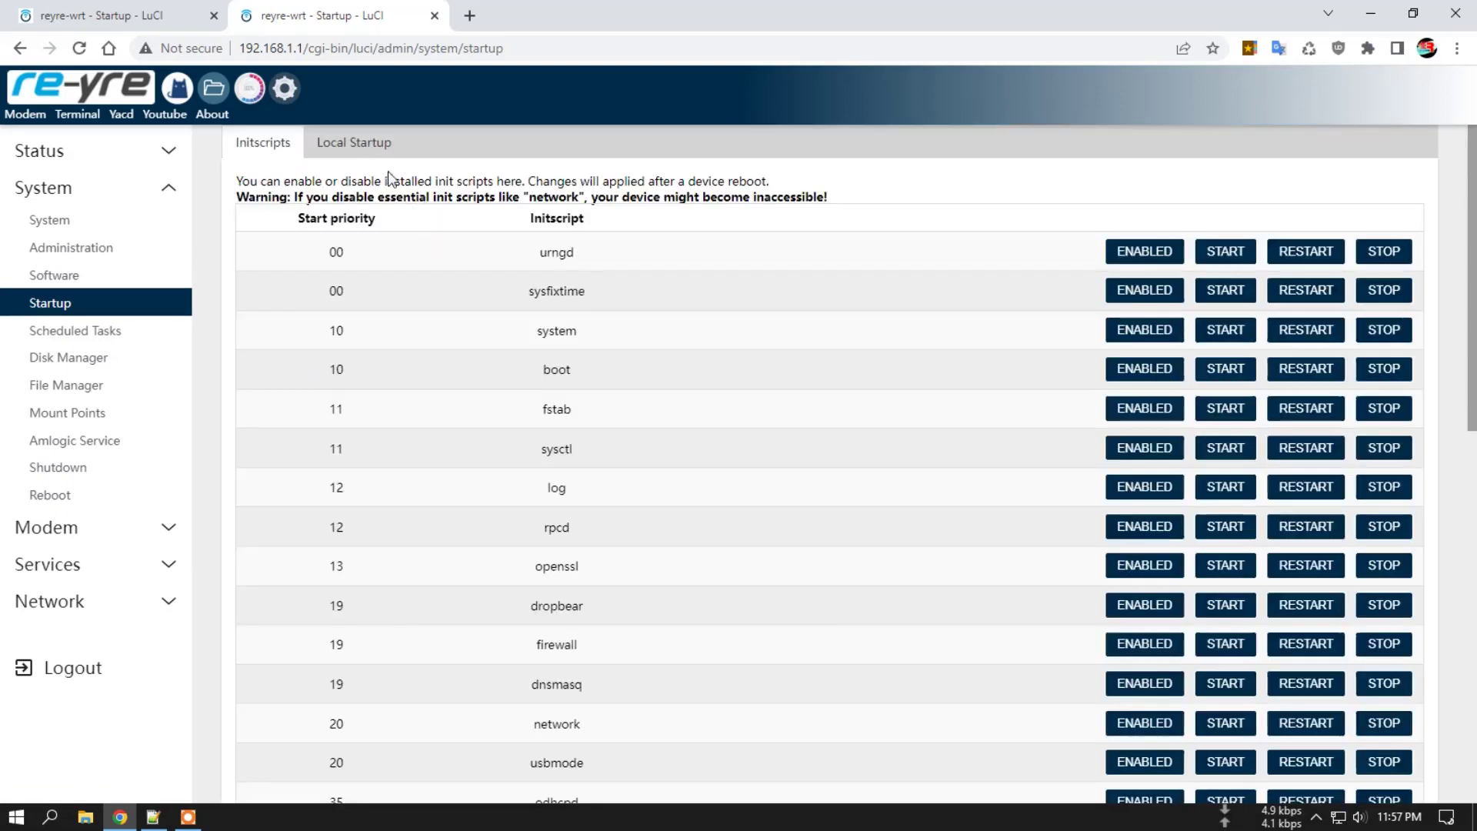
left_click(350, 145)
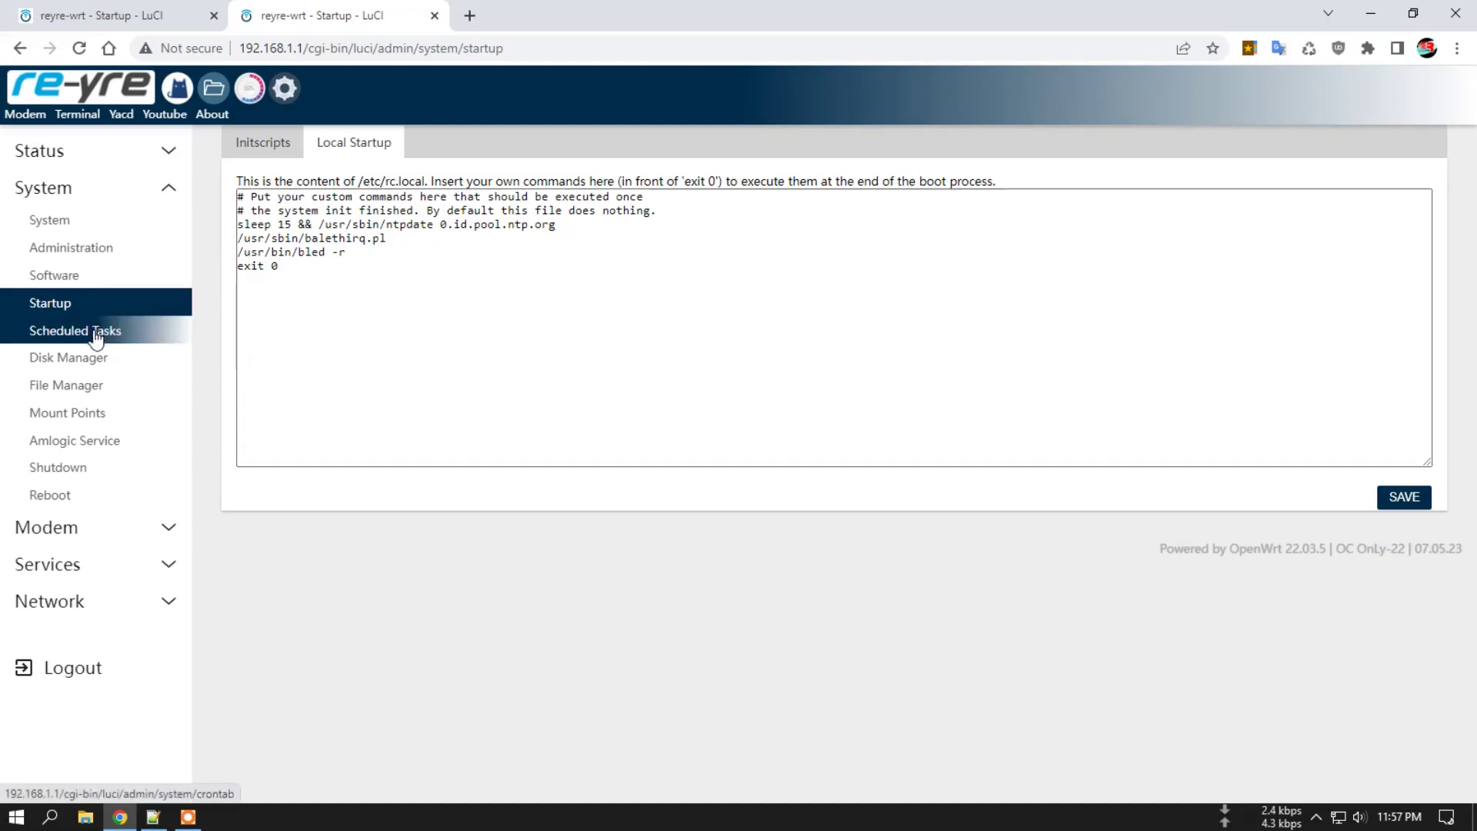
left_click_drag(239, 239, 389, 240)
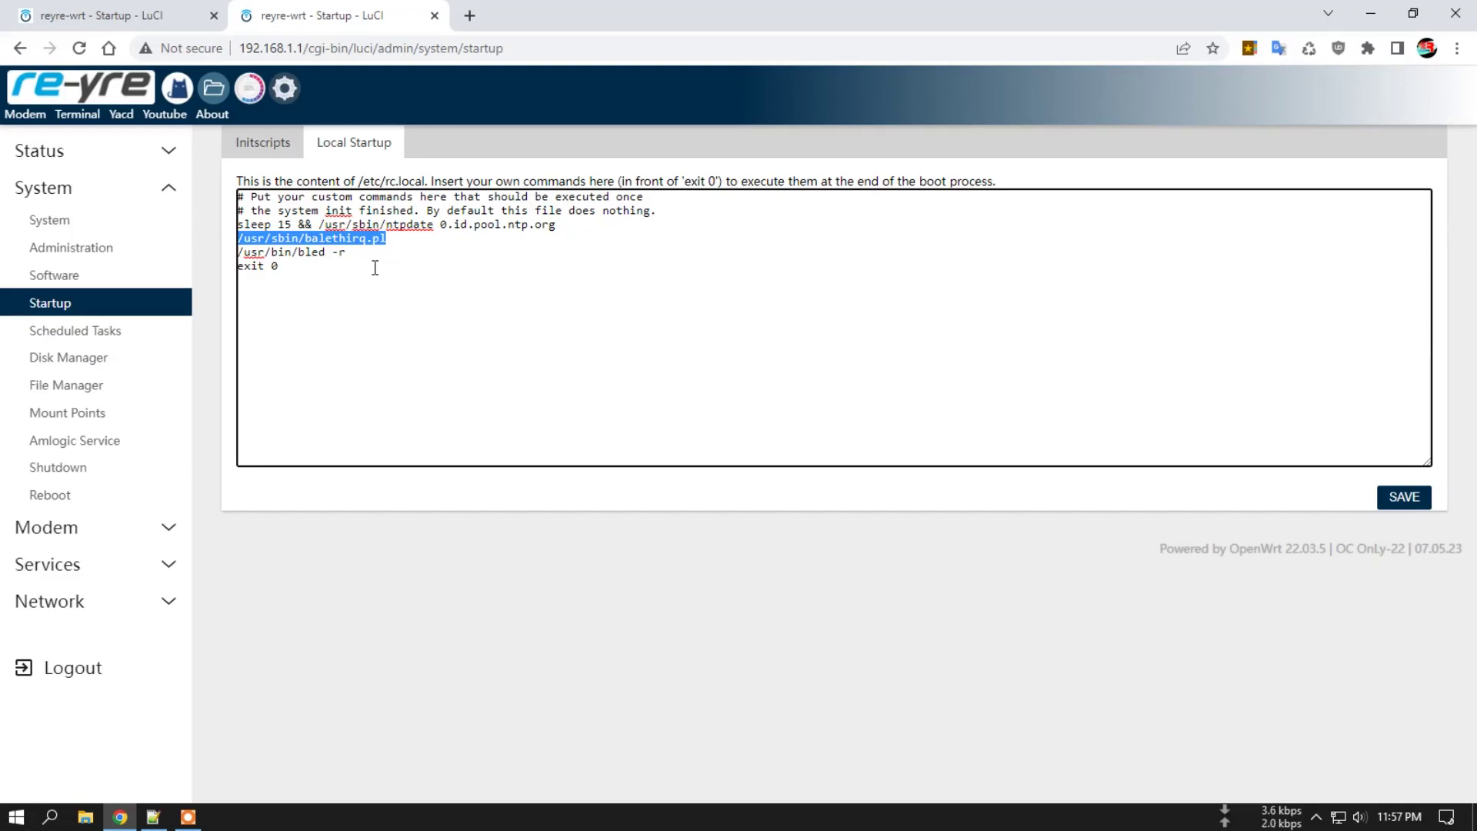
left_click(399, 250)
left_click_drag(305, 239, 394, 239)
left_click(394, 239)
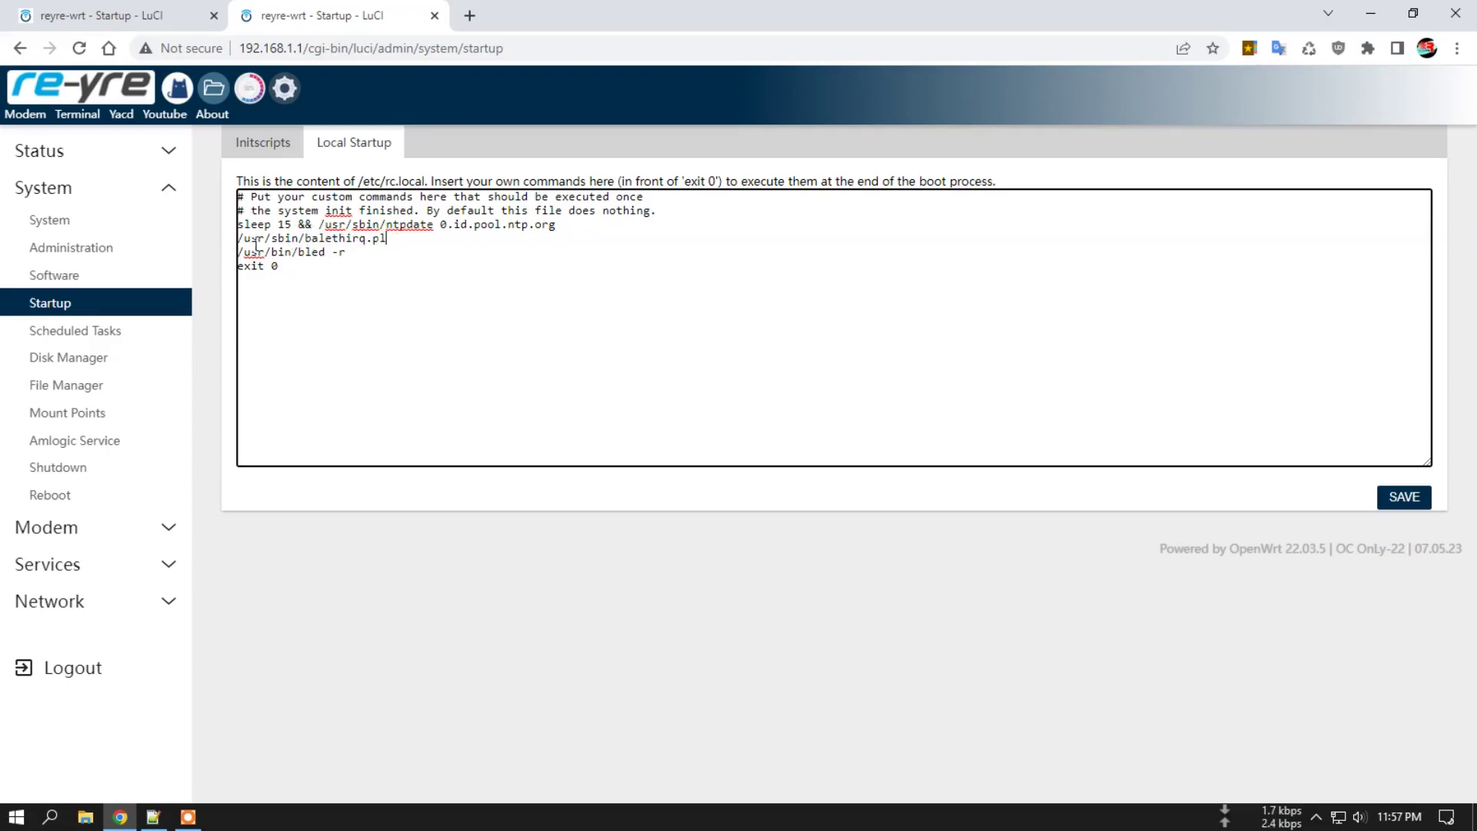
left_click_drag(238, 239, 382, 240)
right_click(349, 239)
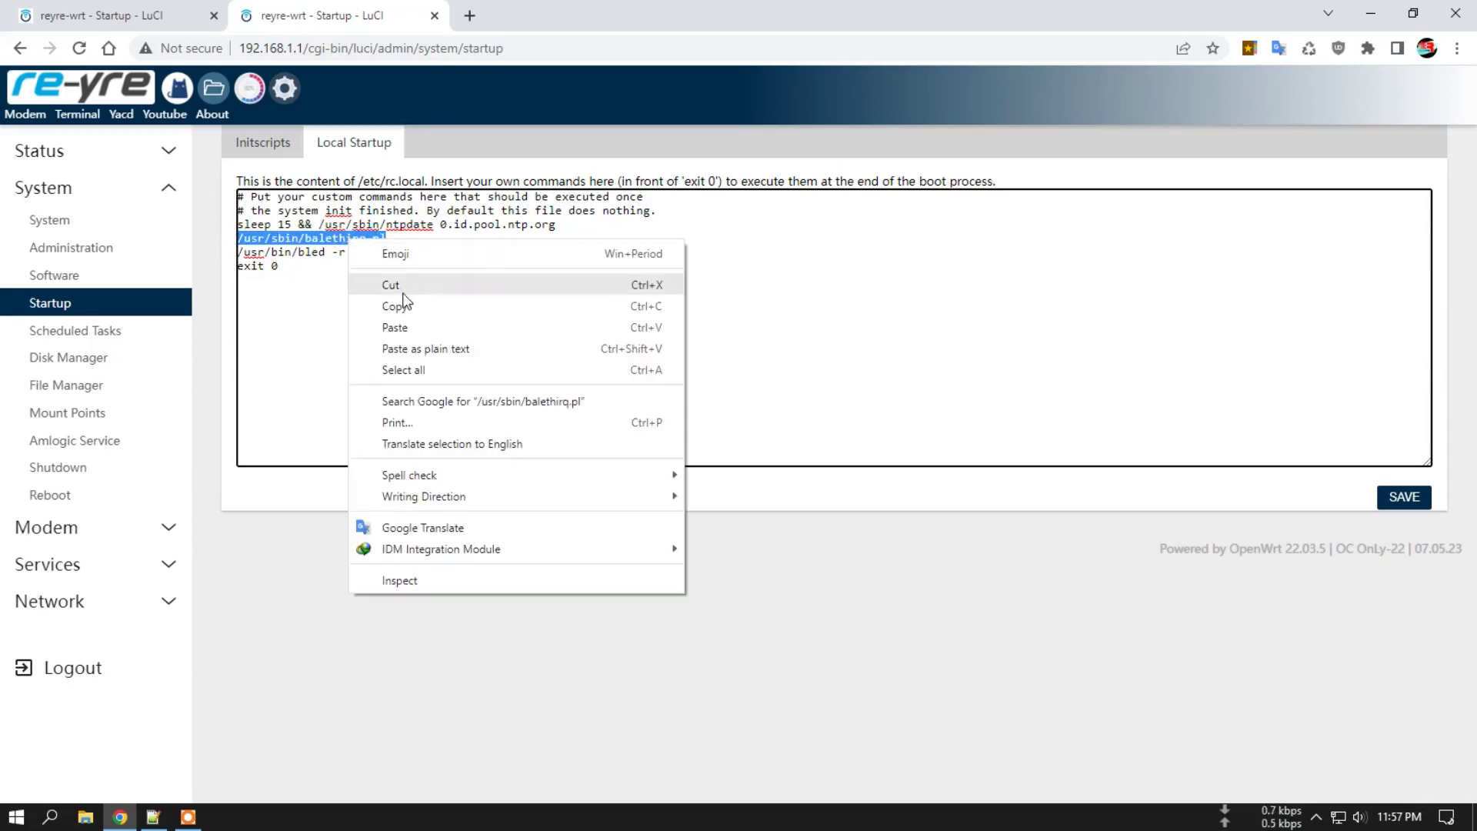
left_click(402, 303)
Open the terminal in a separate browser tab and run the copied /usr/sbin/balethirq.pl command.
right_click(91, 123)
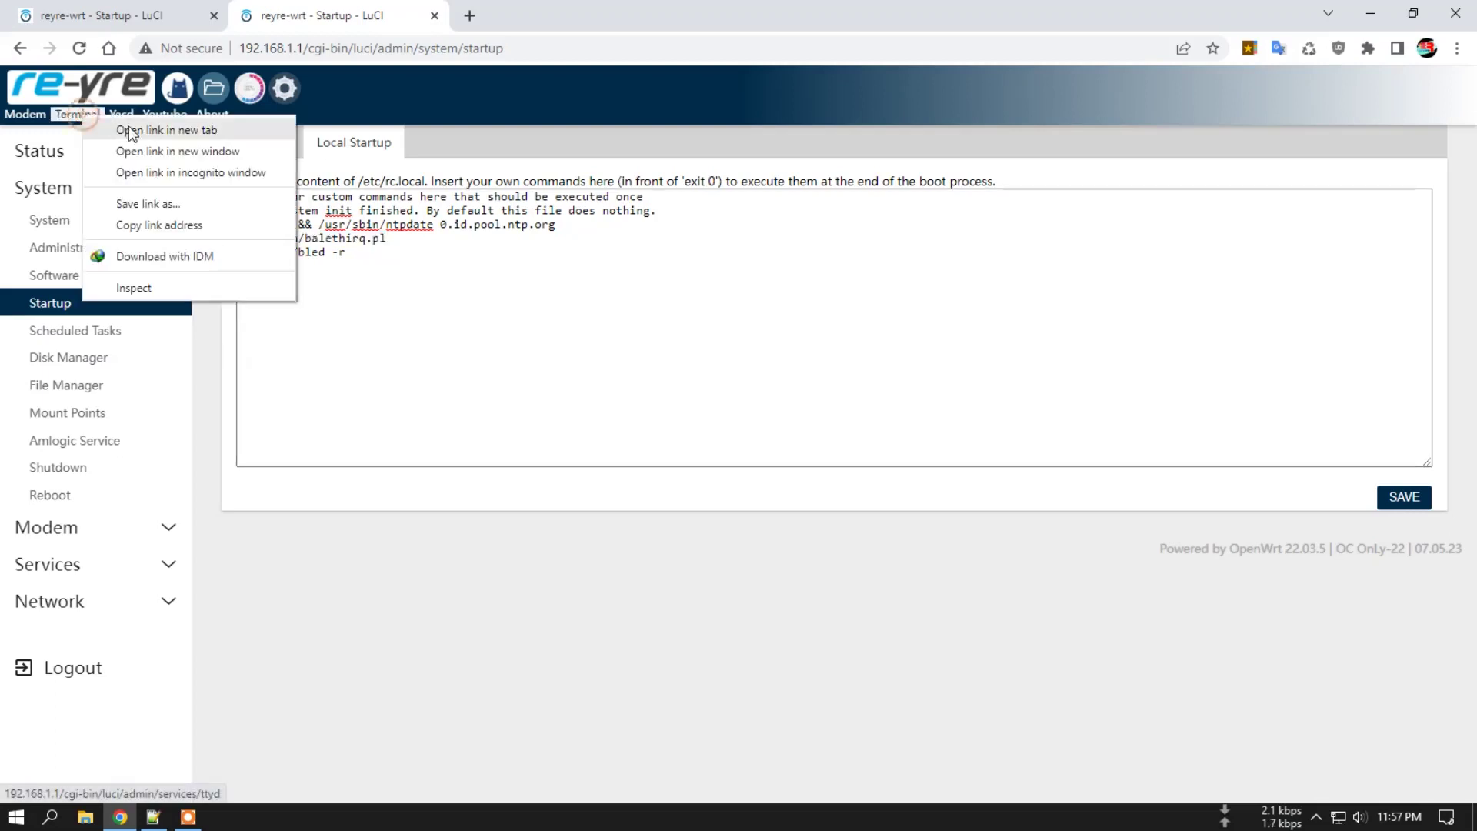
left_click(150, 128)
left_click(525, 26)
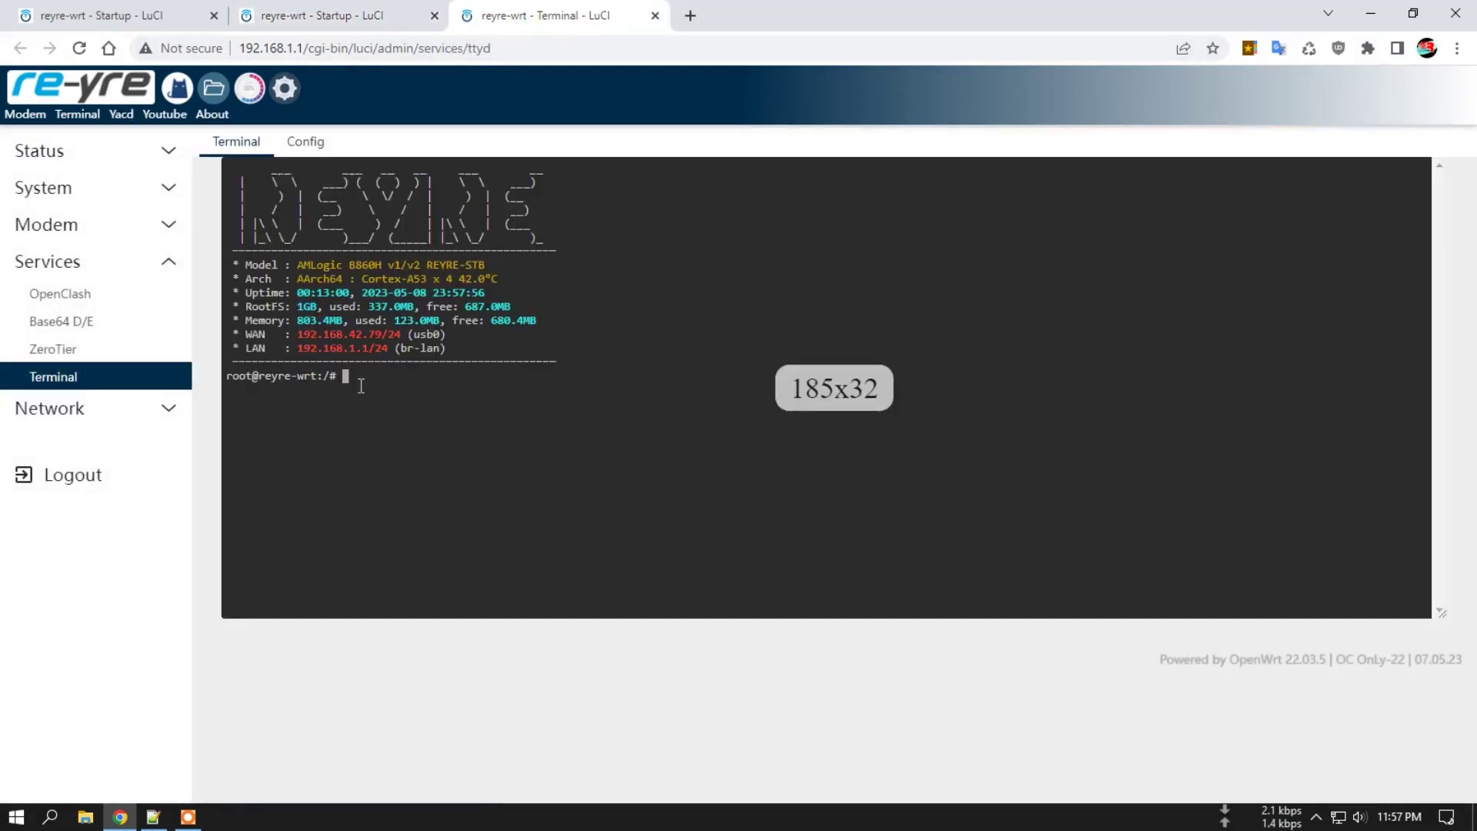
right_click(351, 377)
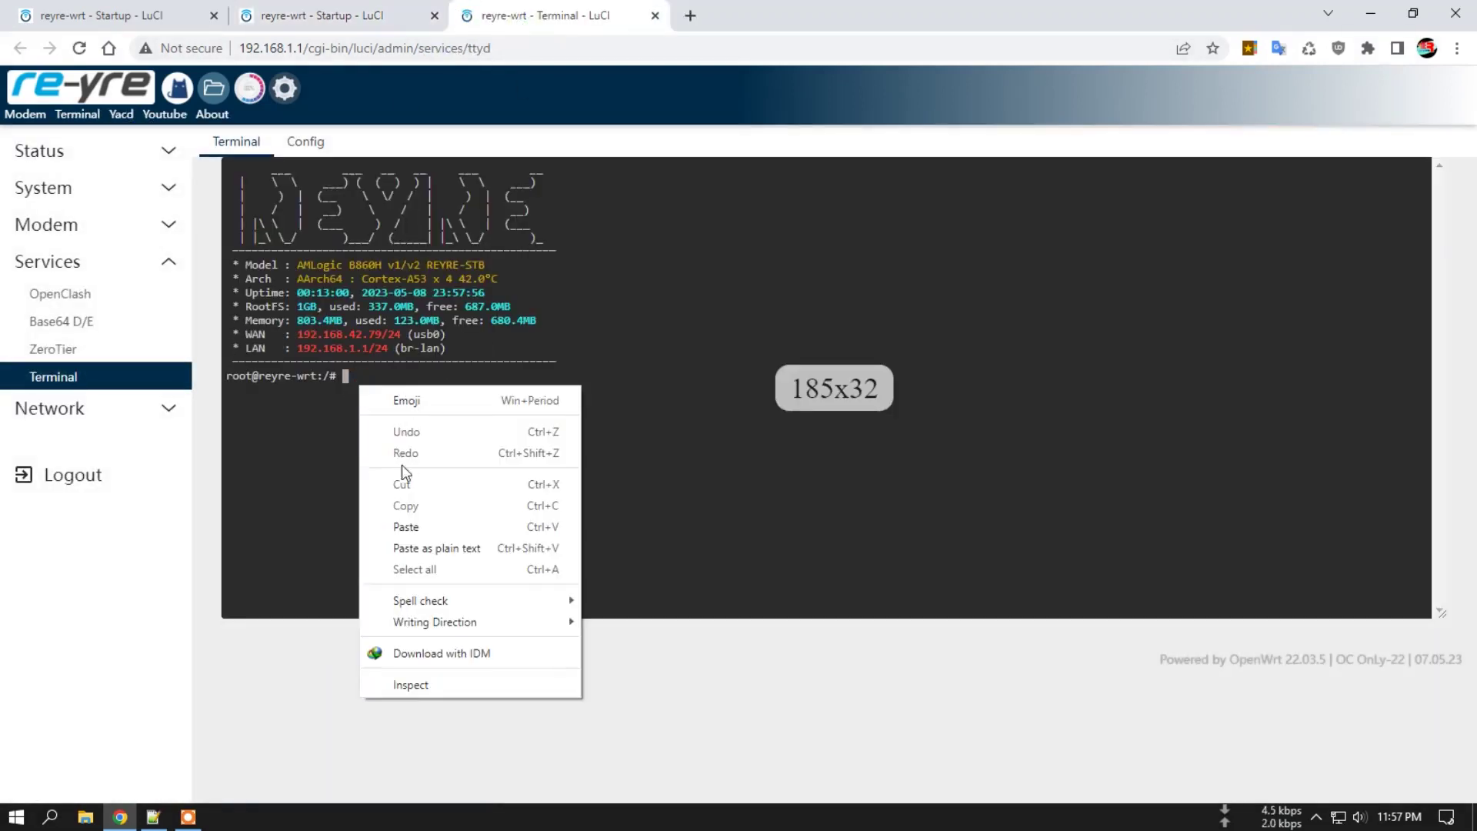
left_click(397, 519)
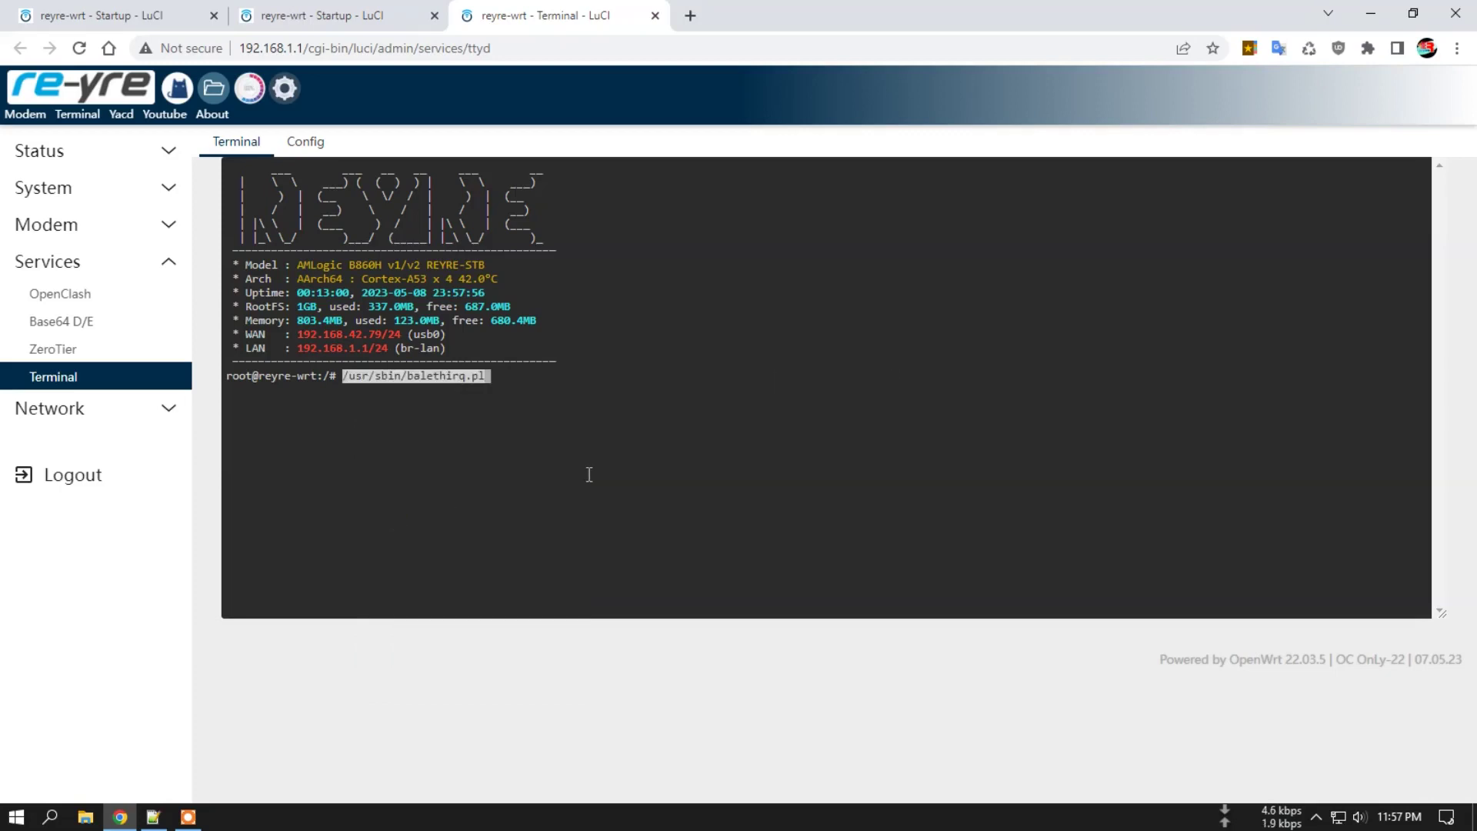
key("Return")
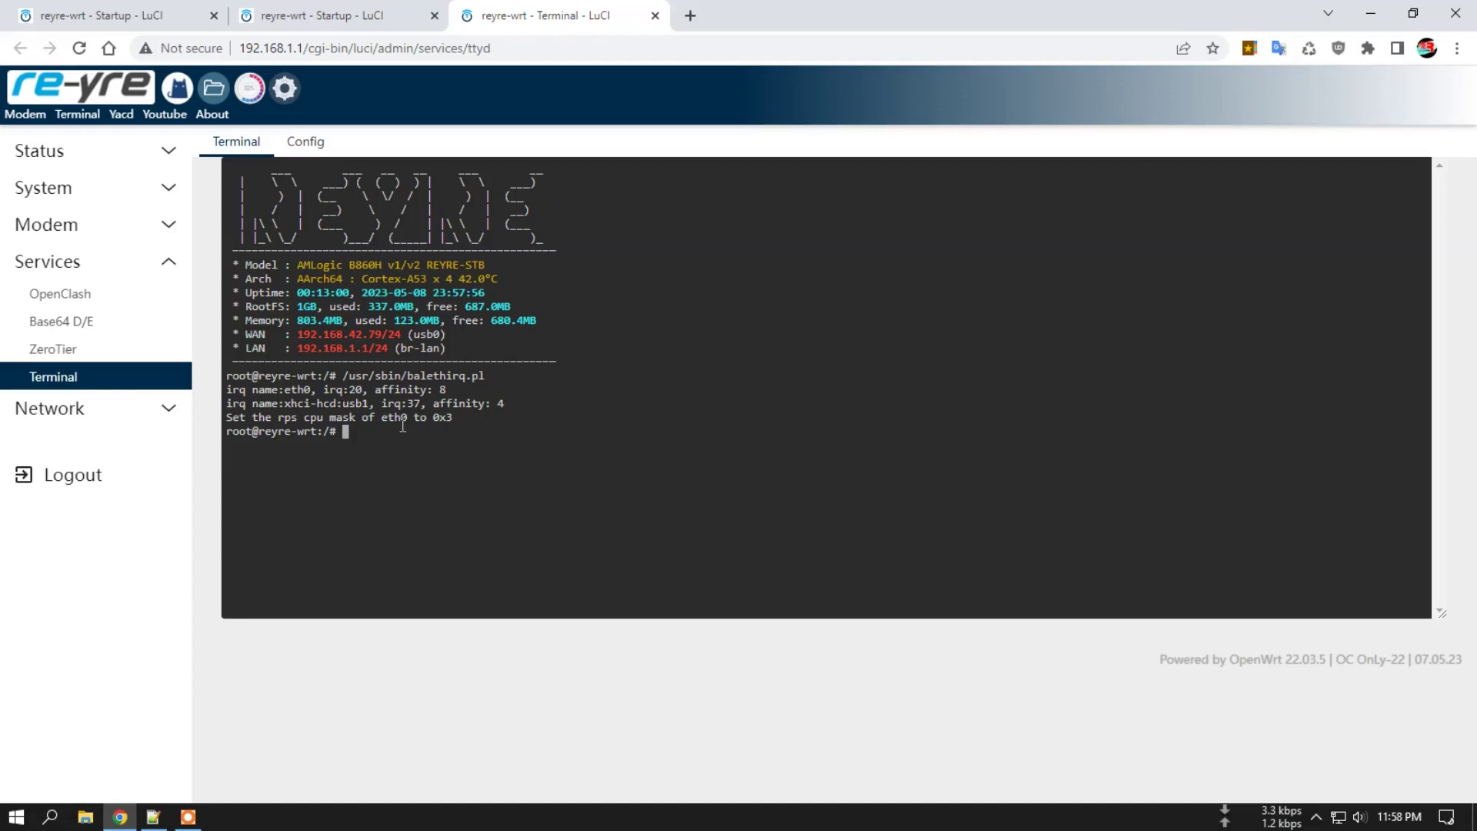
Examine the IRQ affinity output of the script, then close the terminal tab and leave the site.
left_click_drag(339, 404, 361, 407)
left_click(405, 439)
left_click(655, 15)
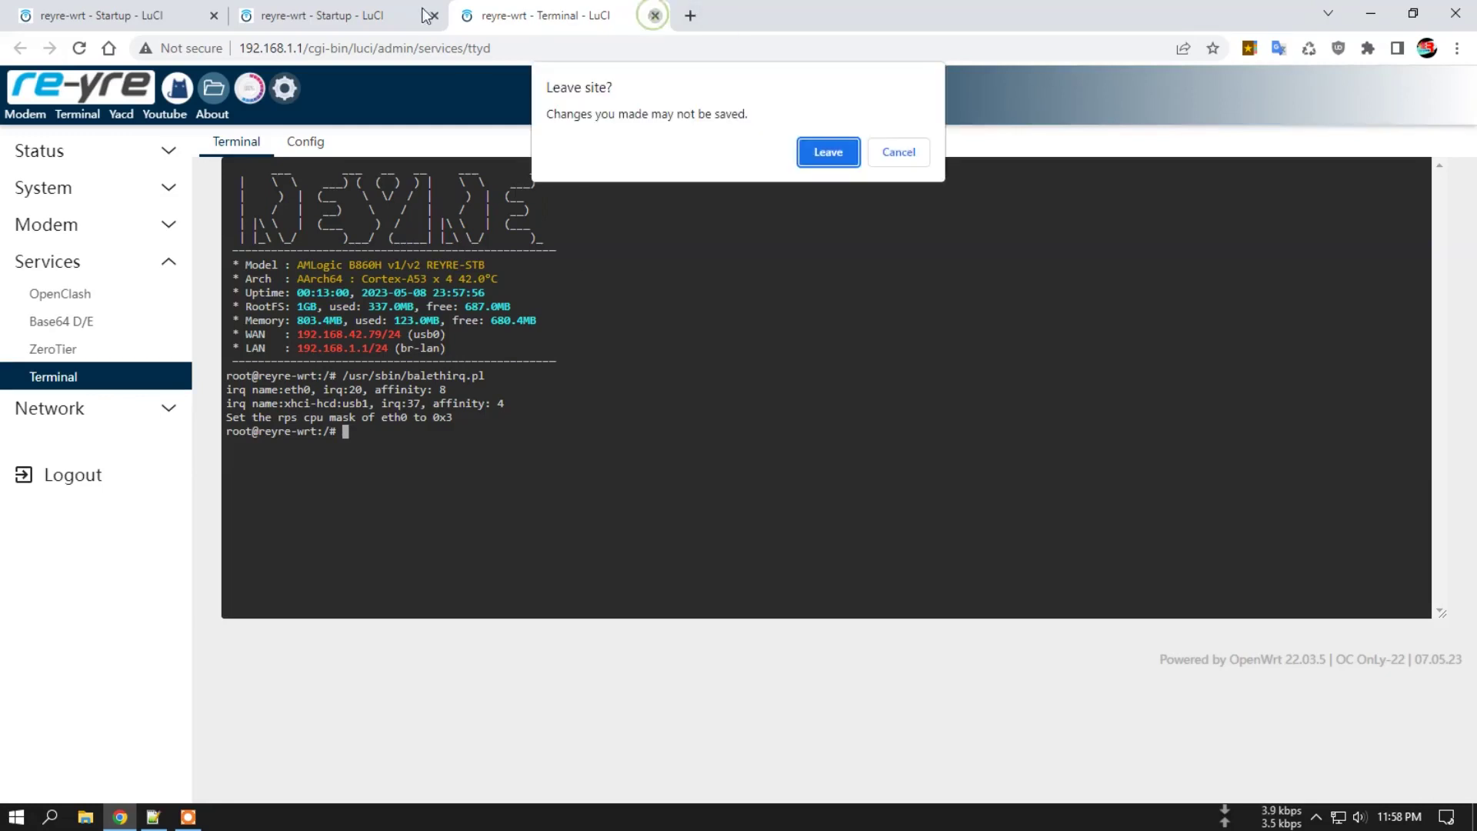
left_click(808, 153)
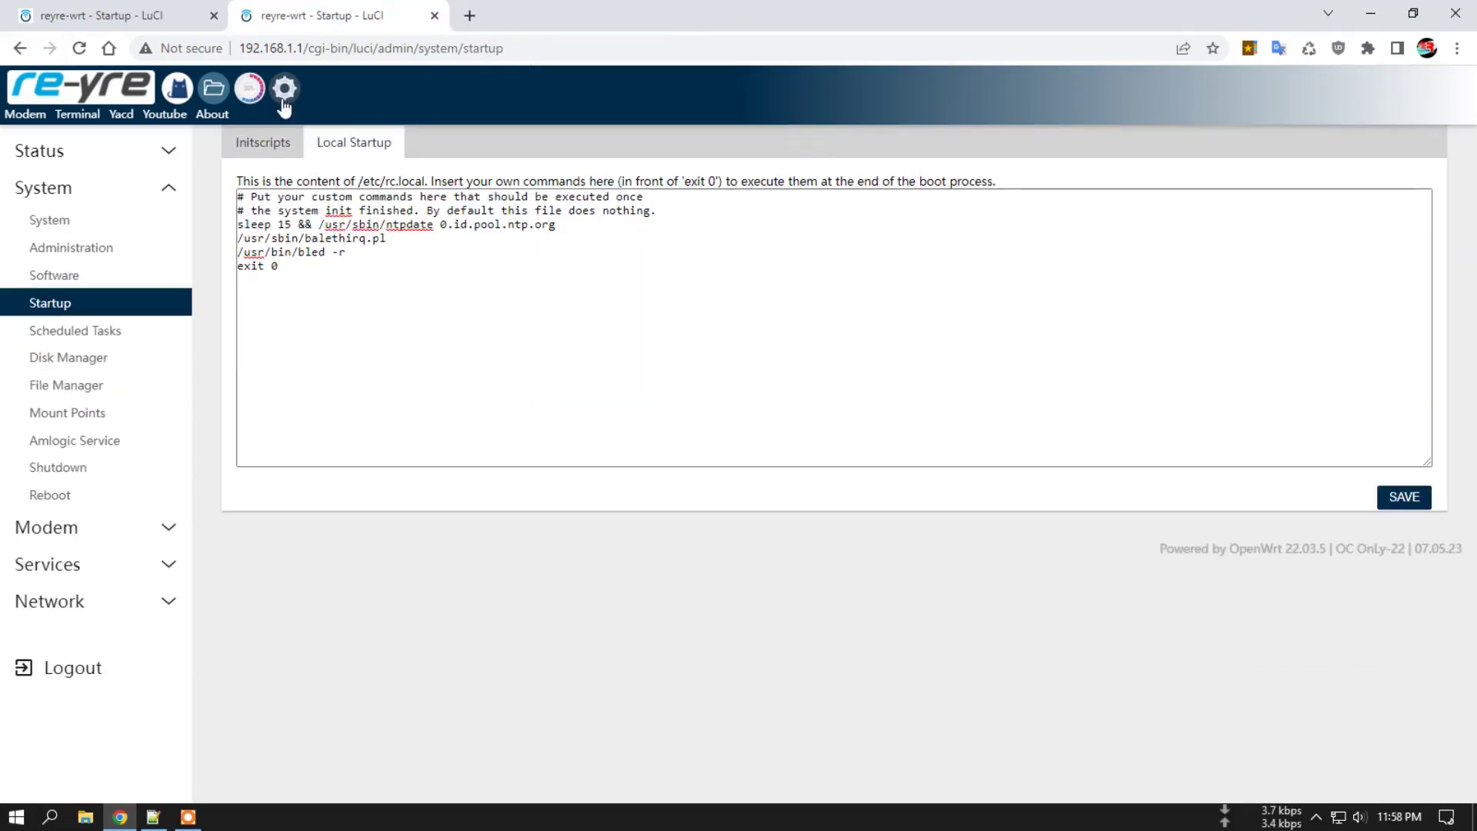
Review the scheduled tasks defined in the system crontab and glance at the available Modem pages.
left_click(84, 339)
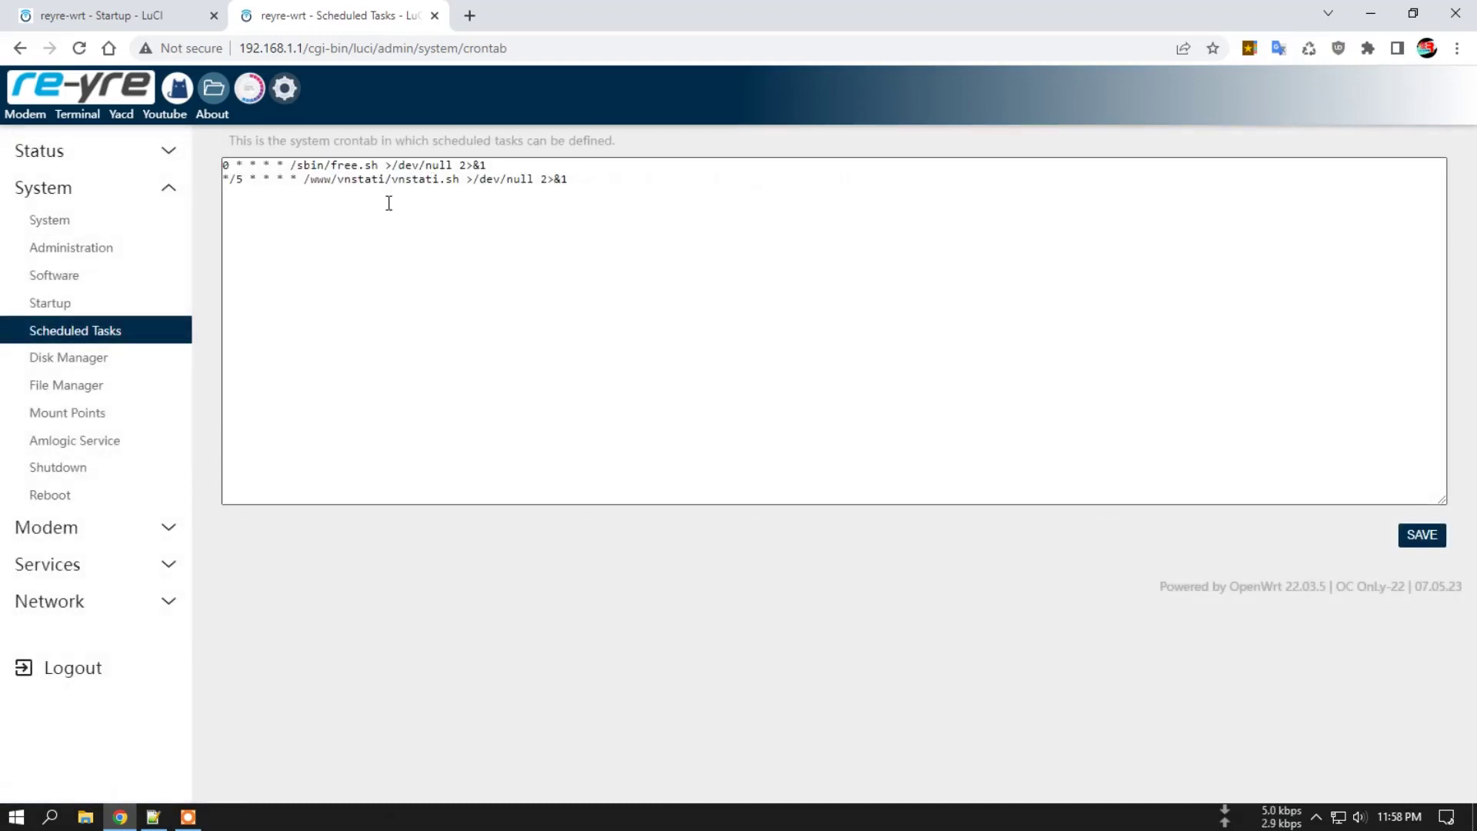
left_click(568, 192)
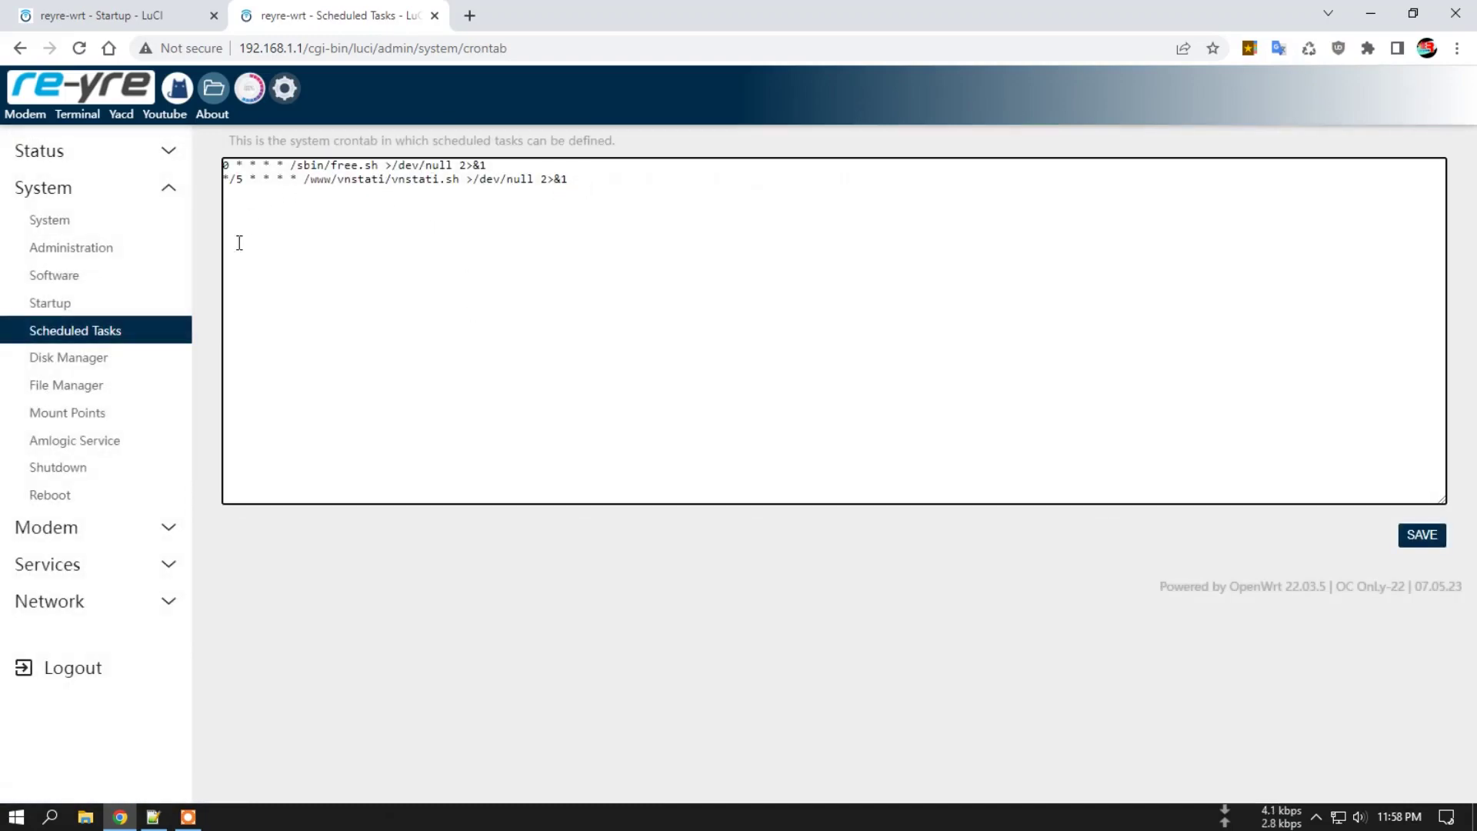
left_click(77, 539)
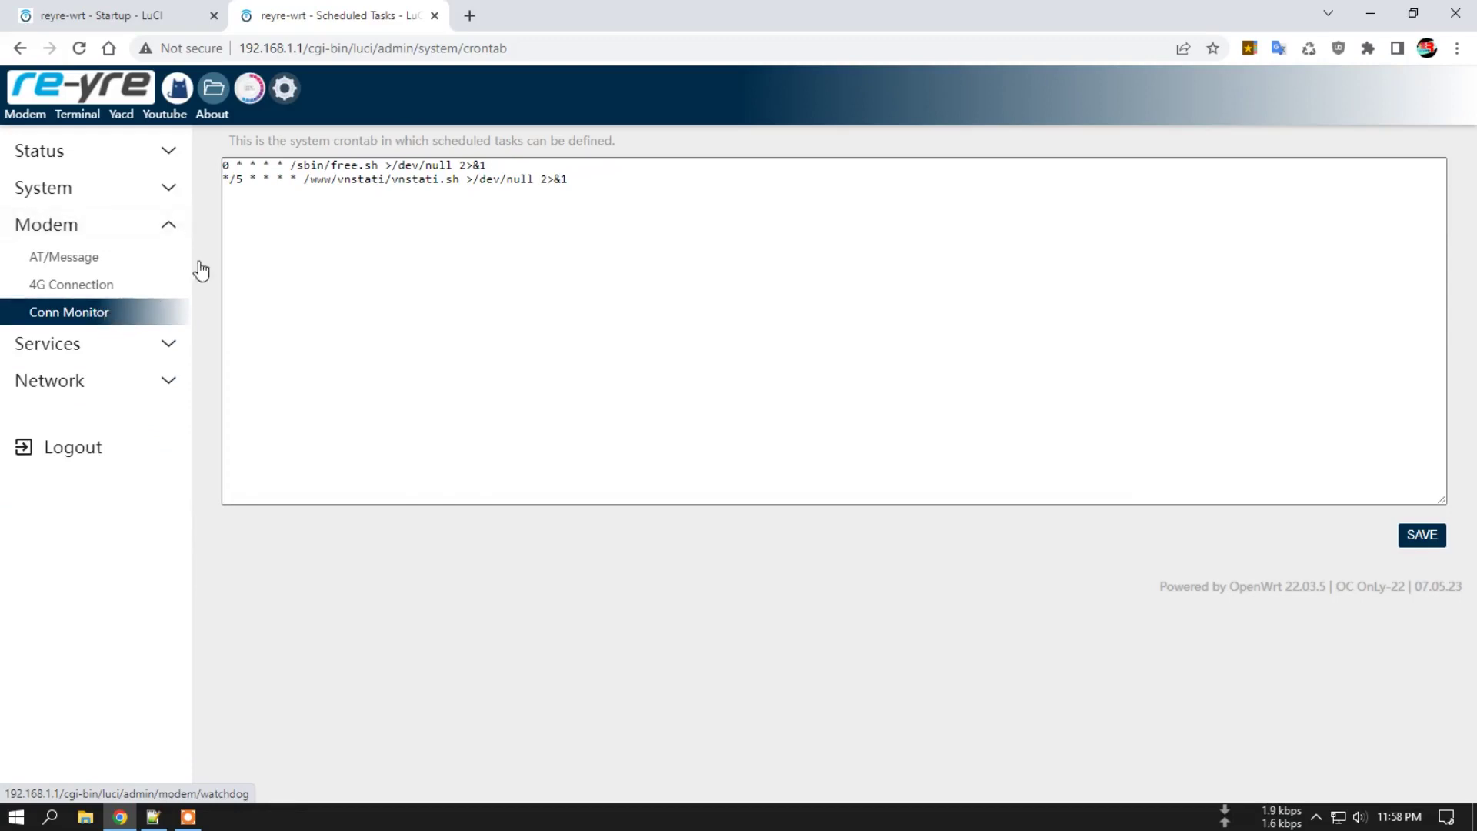
left_click(242, 195)
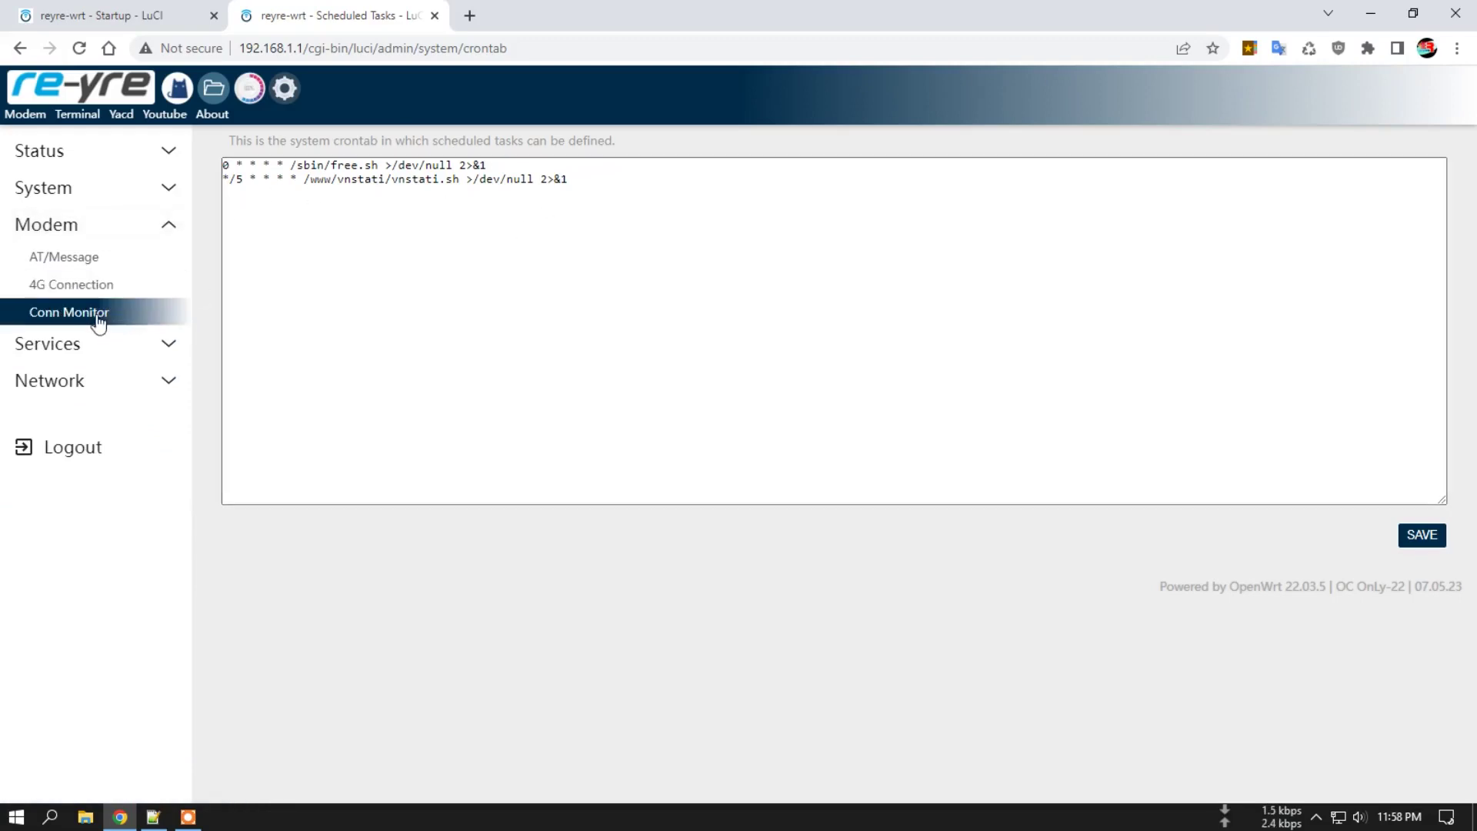
Review the disks, Btrfs volumes and mount points in Disk Manager, then view the root folders in File Manager.
left_click(102, 193)
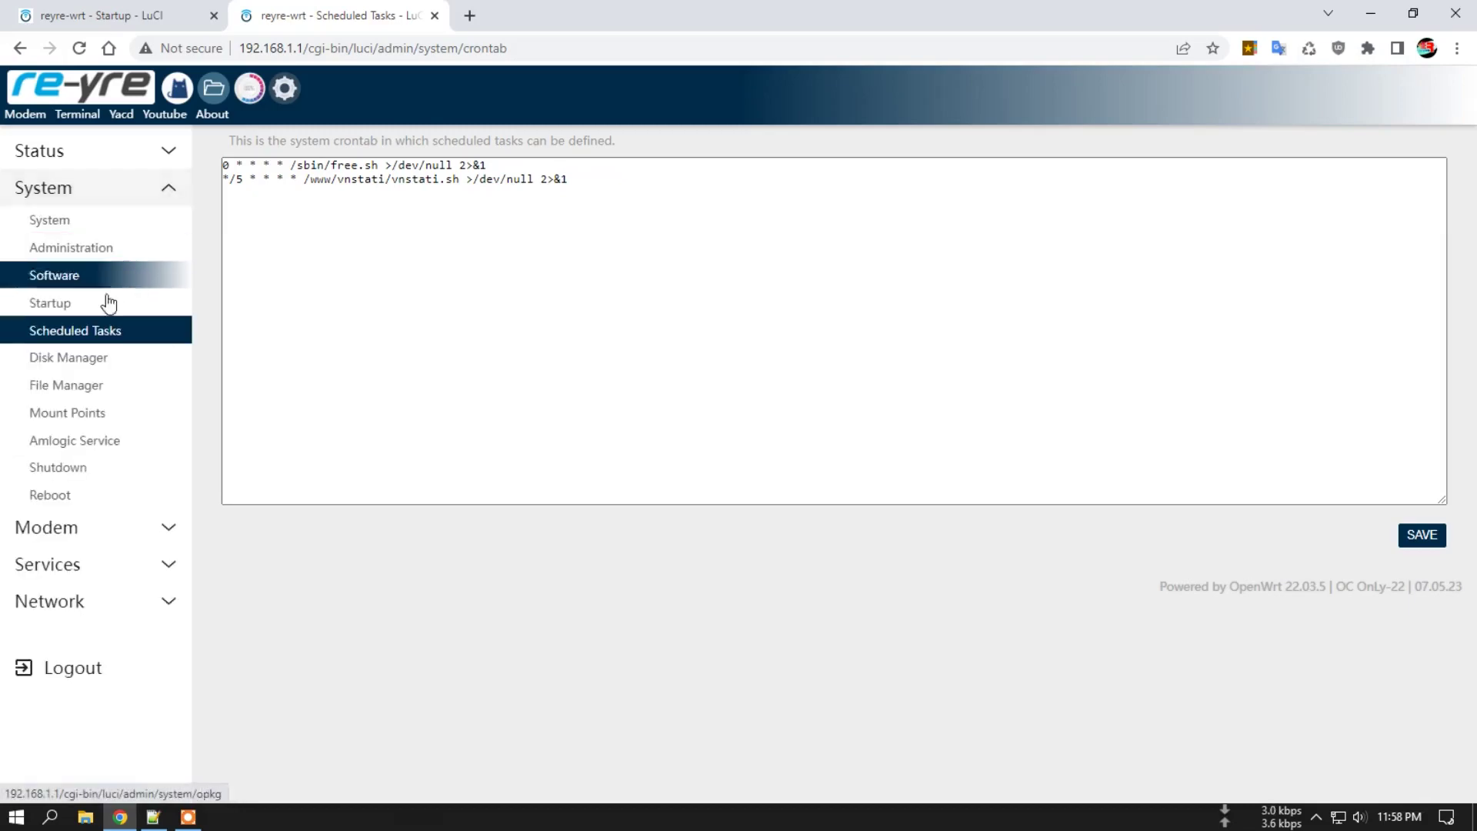
left_click(75, 362)
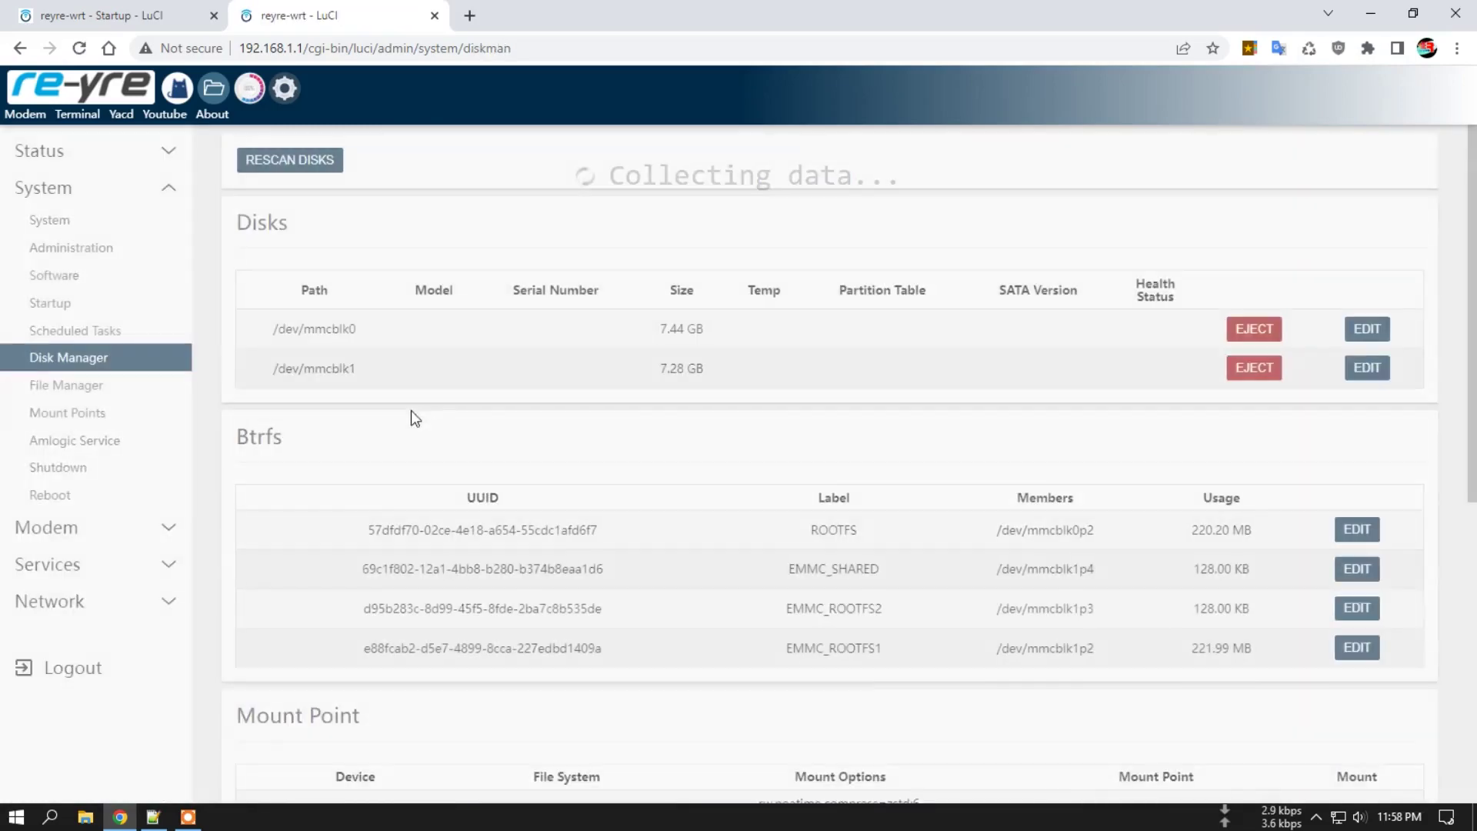
scroll(828, 626, "down", 5)
scroll(828, 629, "up", 5)
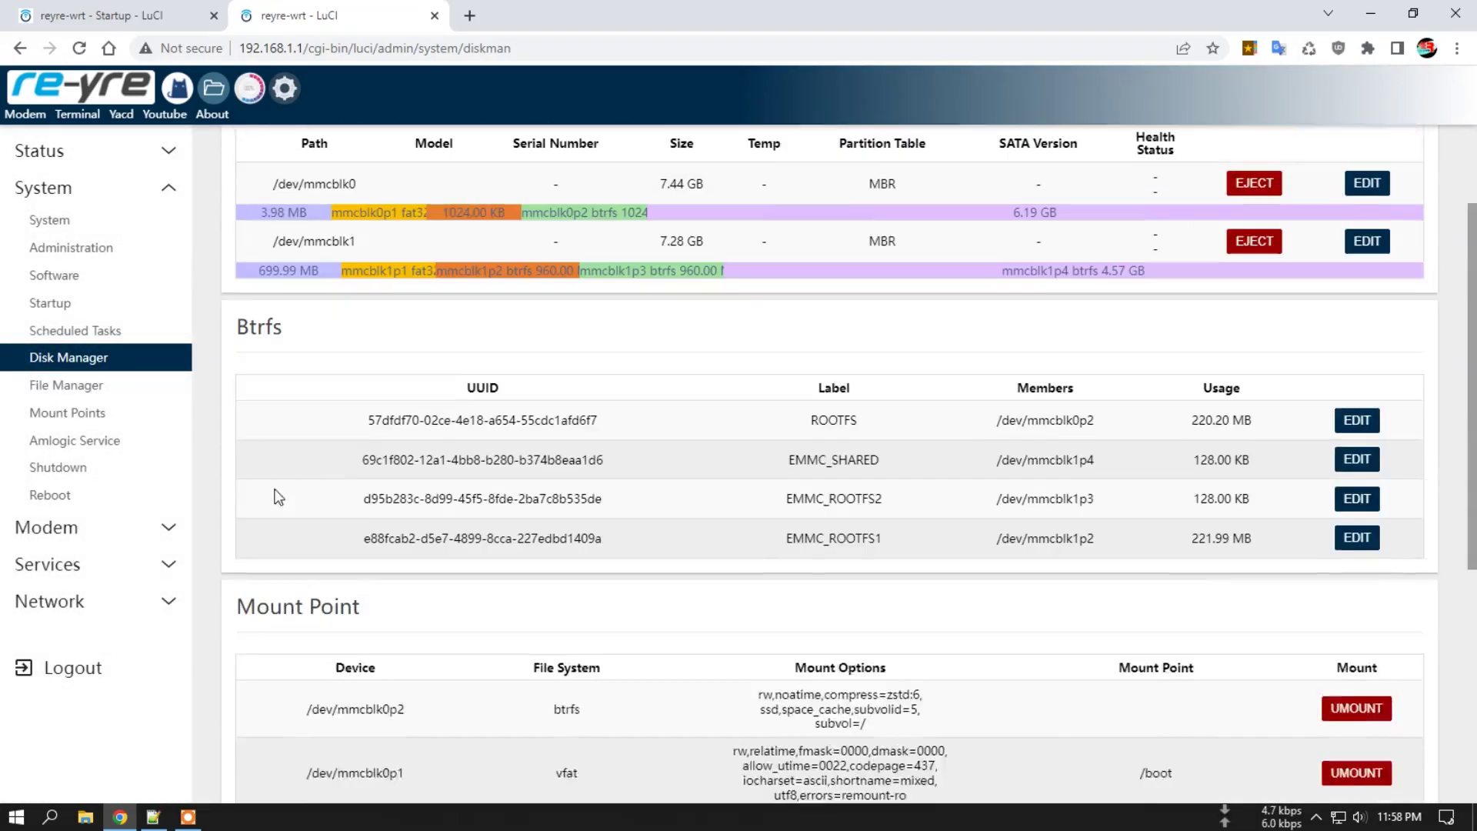
left_click(71, 387)
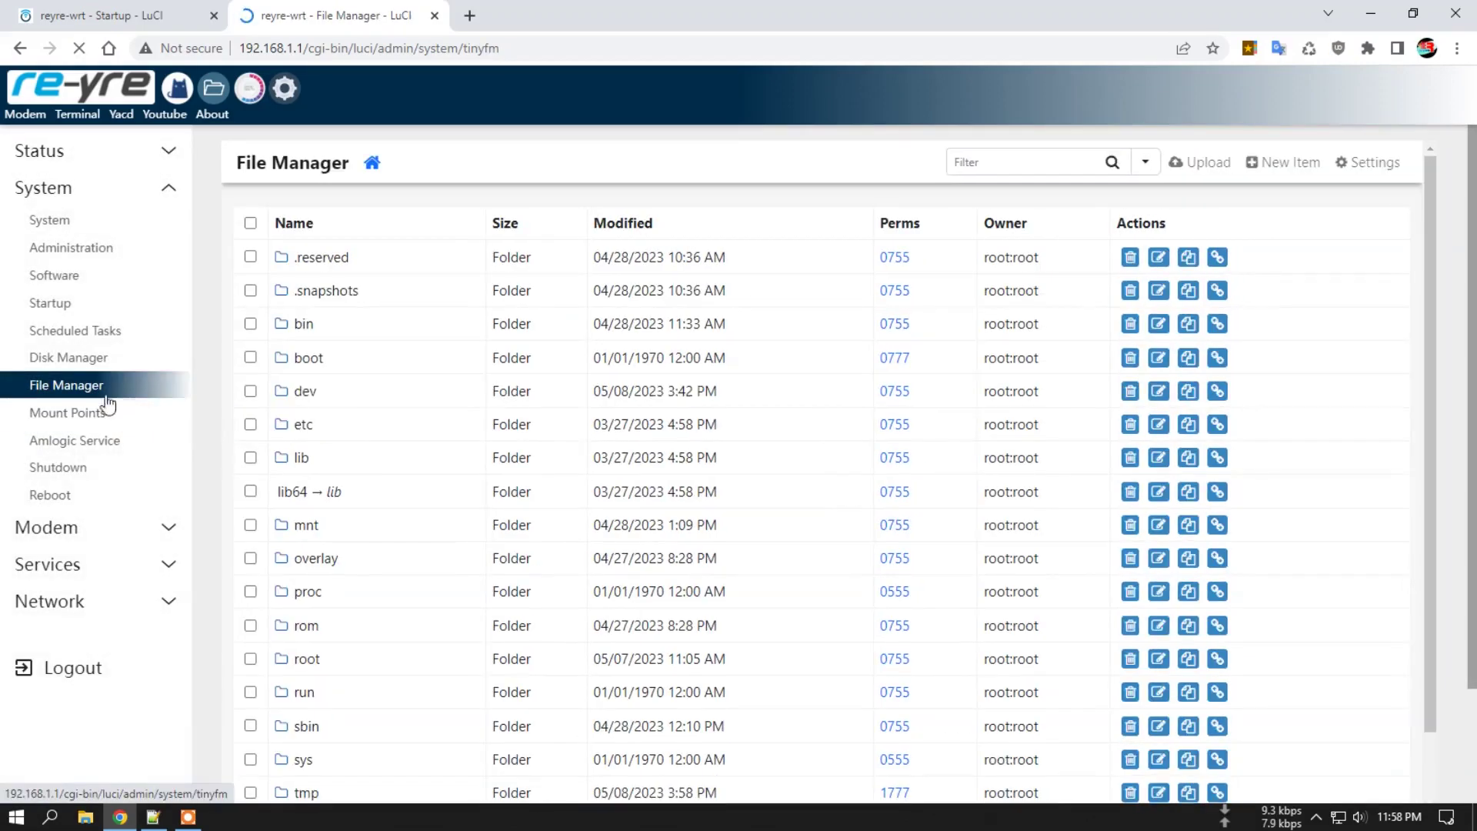
Review the Mount Points page, examining the /dev/mmcblk0p2 and /dev/mmcblk0p1 entries among the mounted file systems.
left_click(87, 414)
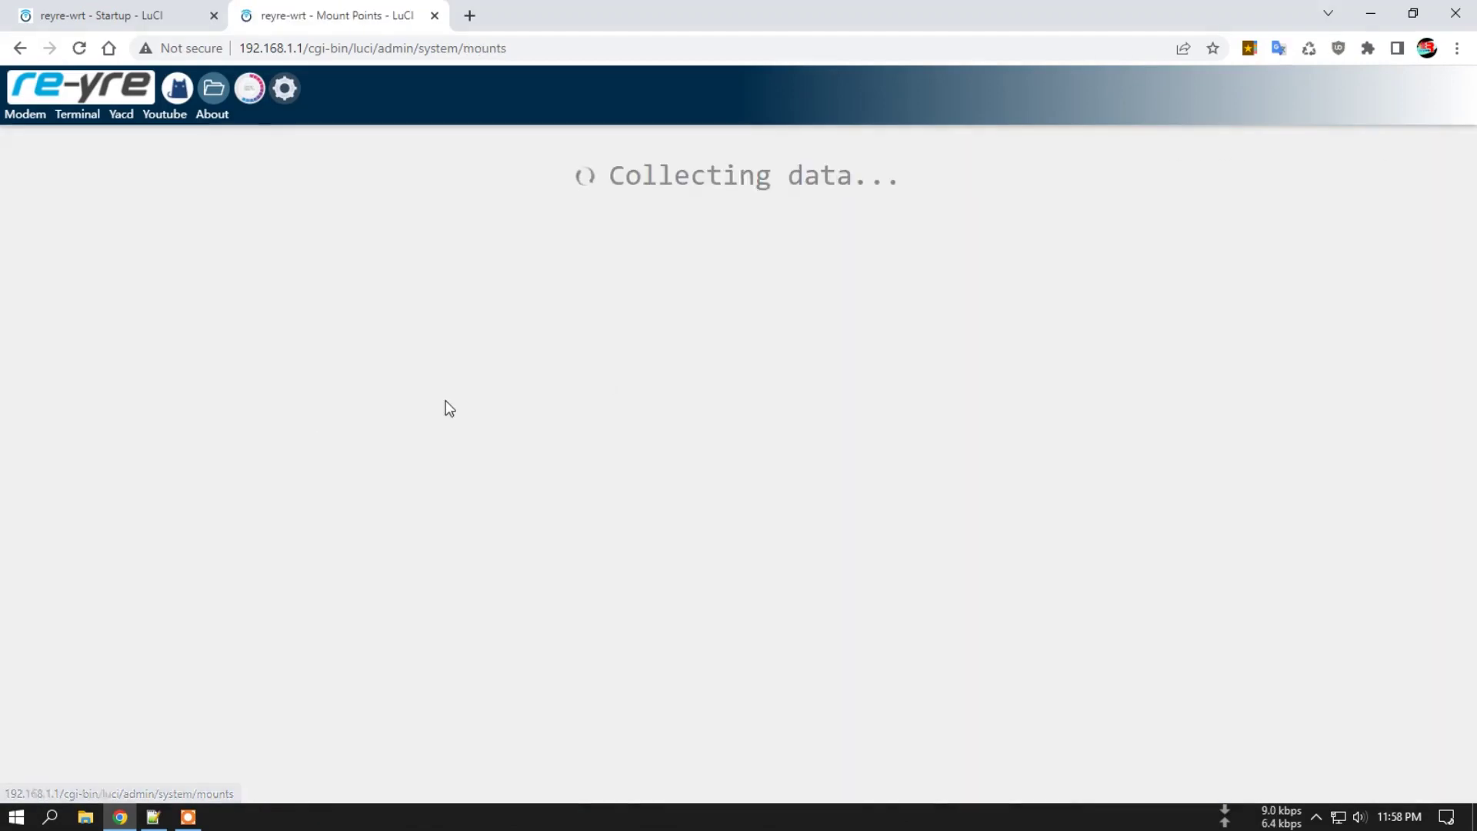
scroll(510, 406, "down", 6)
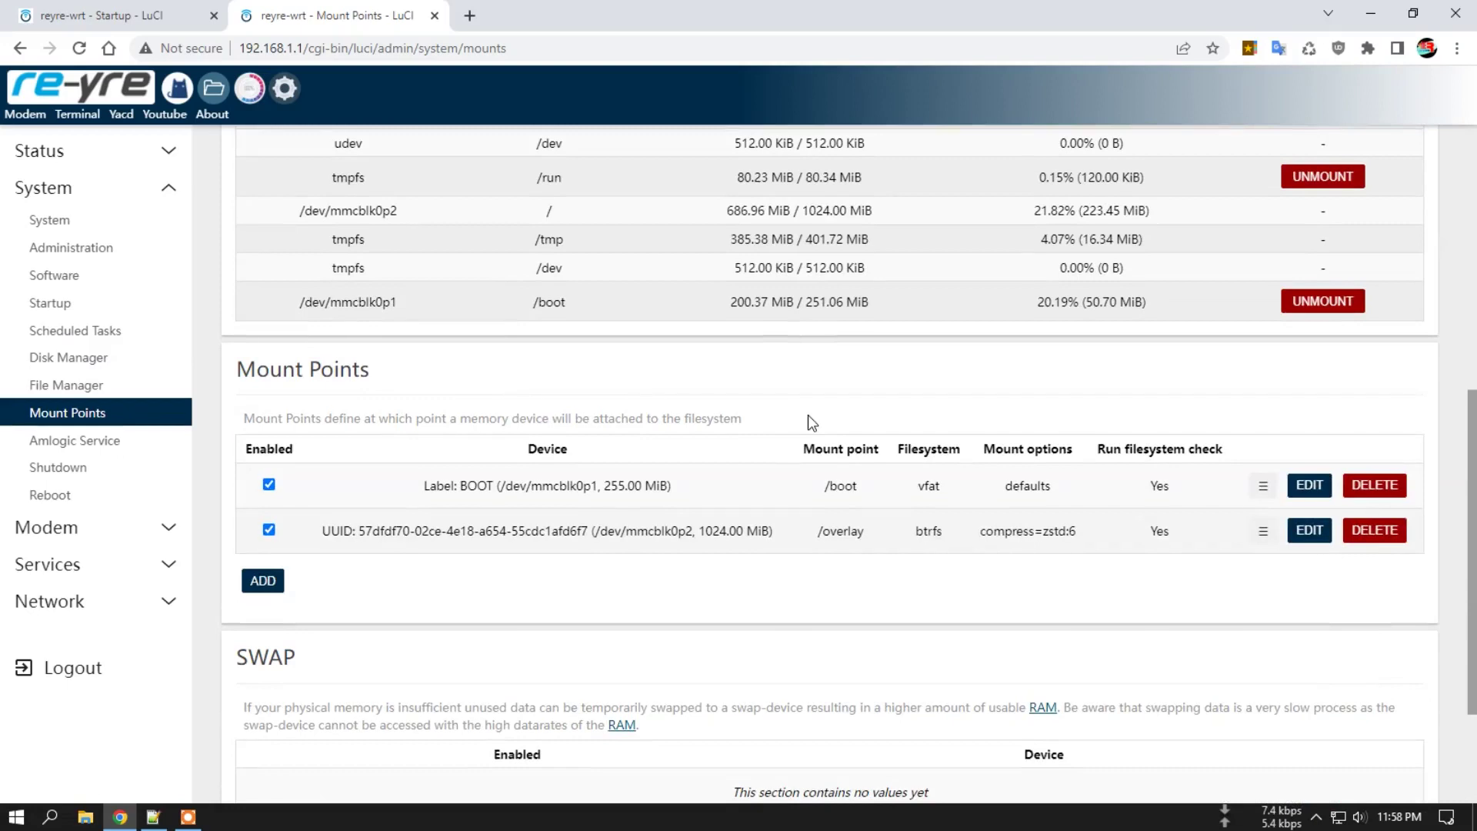
scroll(808, 422, "up", 2)
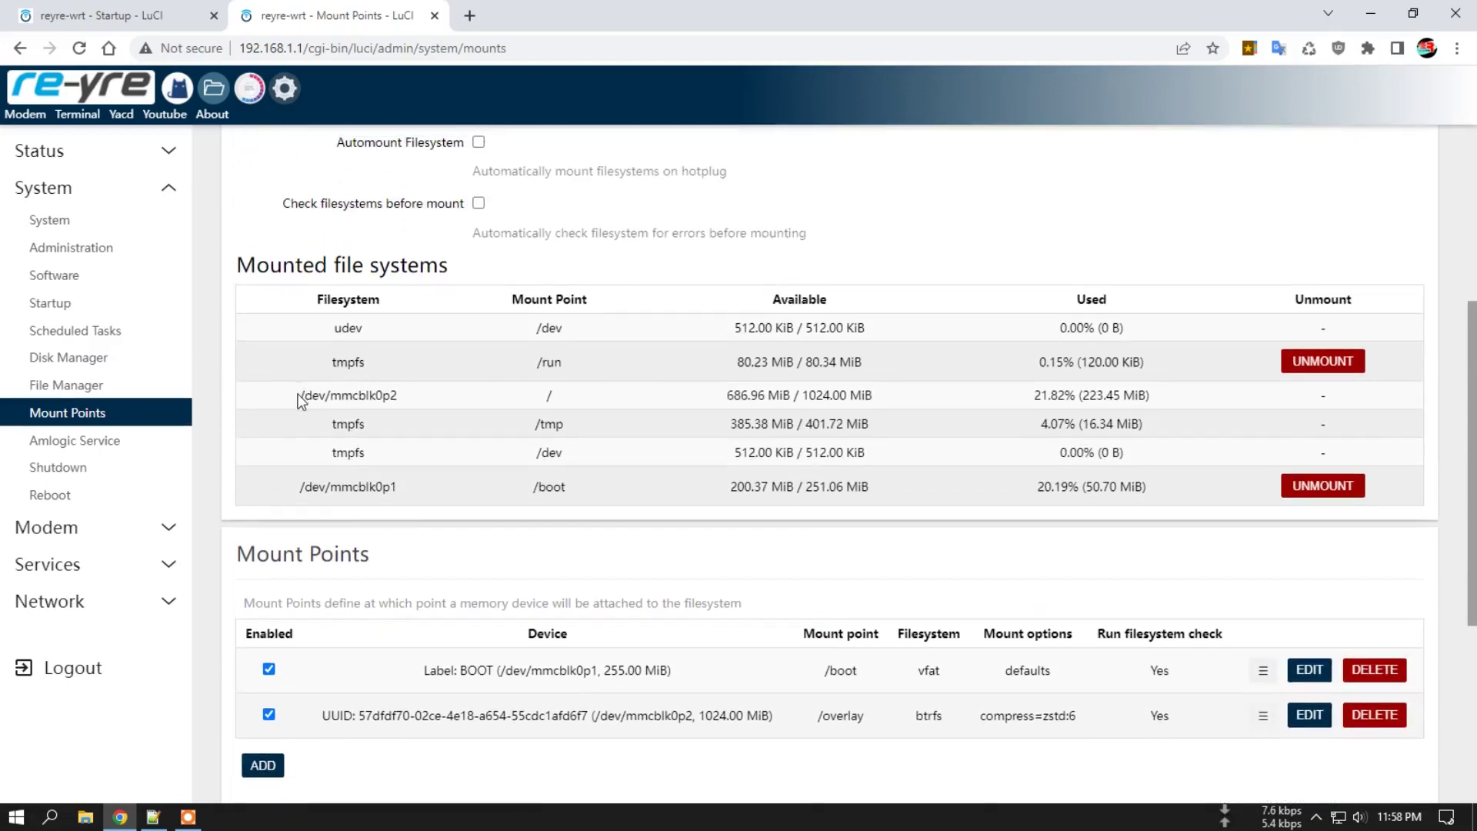
left_click_drag(301, 396, 398, 396)
left_click_drag(299, 486, 415, 487)
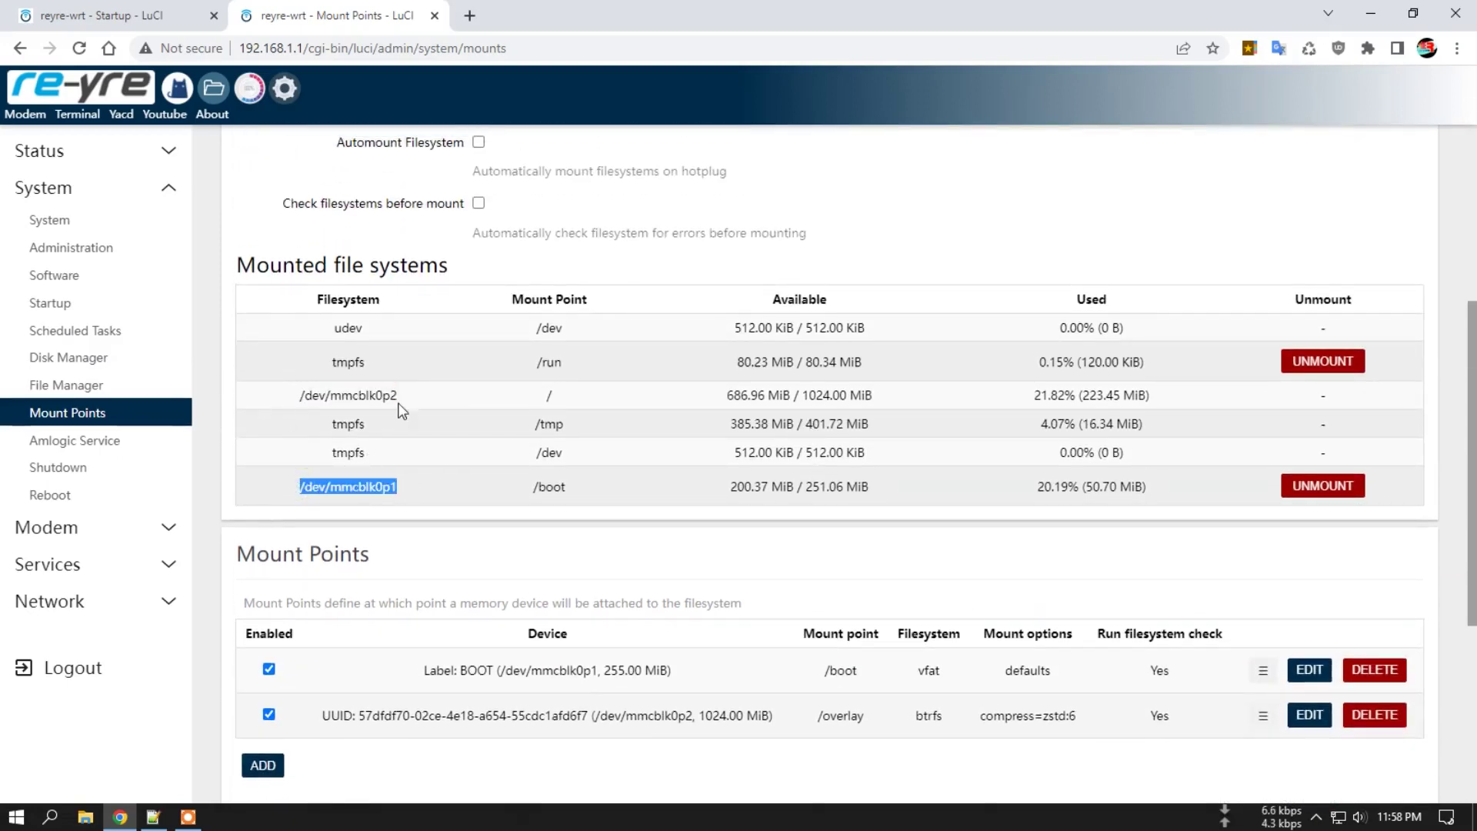
Enable Anonymous Mount and Automount Filesystem in the global mount settings, and save and apply the configuration.
scroll(595, 353, "up", 4)
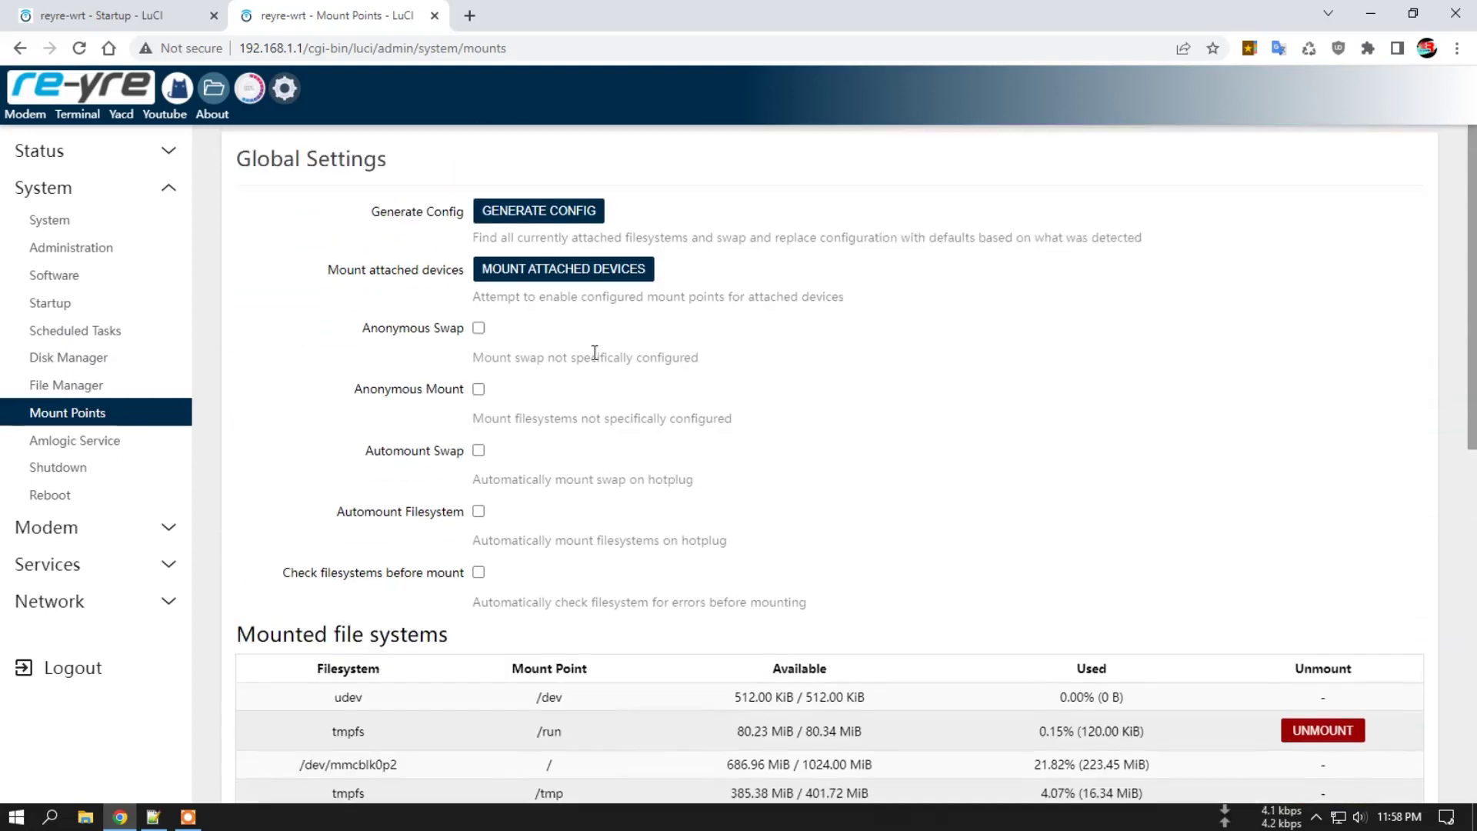
left_click(478, 511)
scroll(993, 511, "down", 8)
left_click(1239, 731)
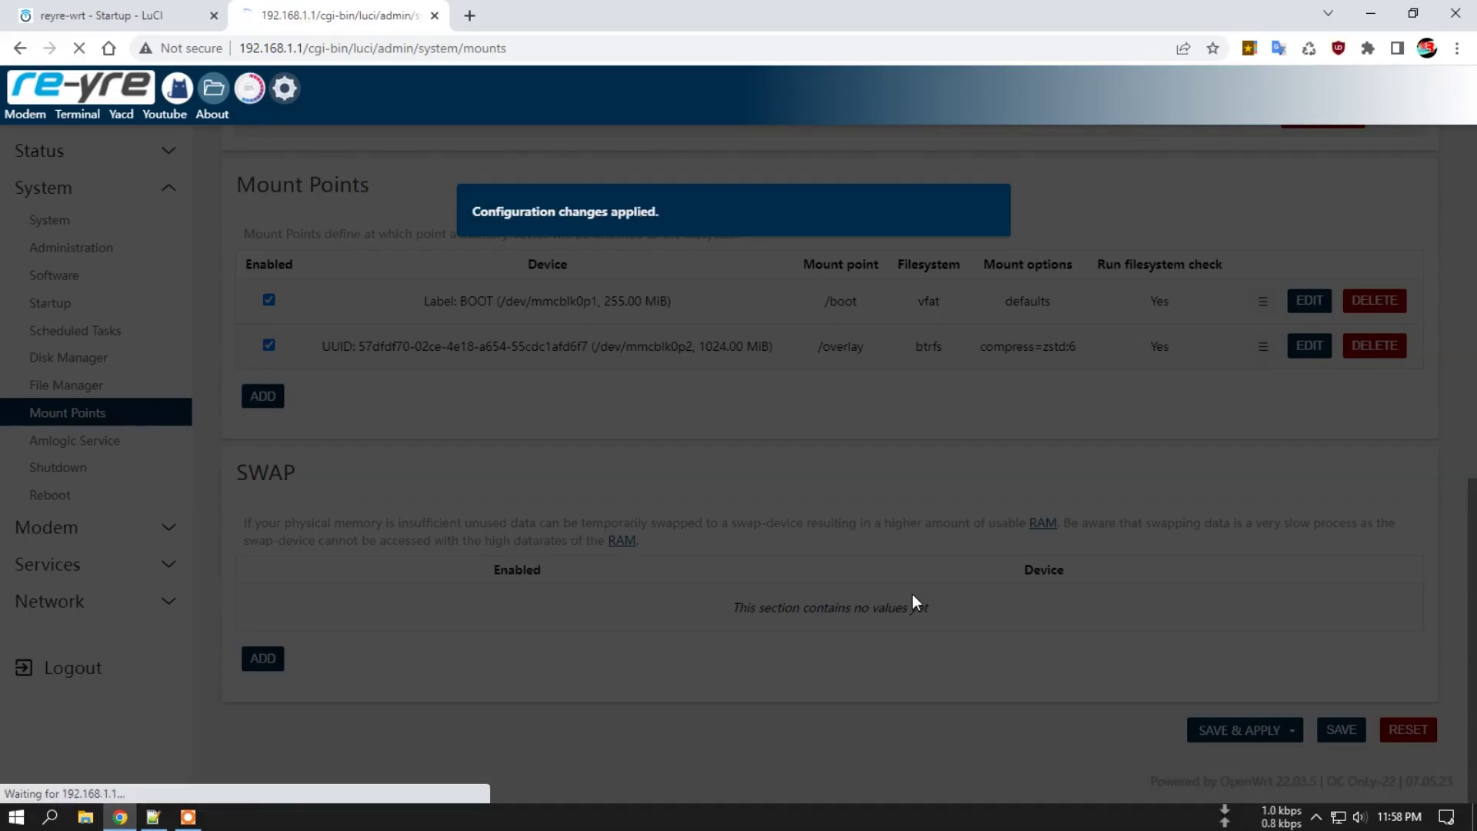
Check the mounted file systems list for the mmcblk1 partitions and review the Mount Points and SWAP sections.
scroll(916, 601, "down", 5)
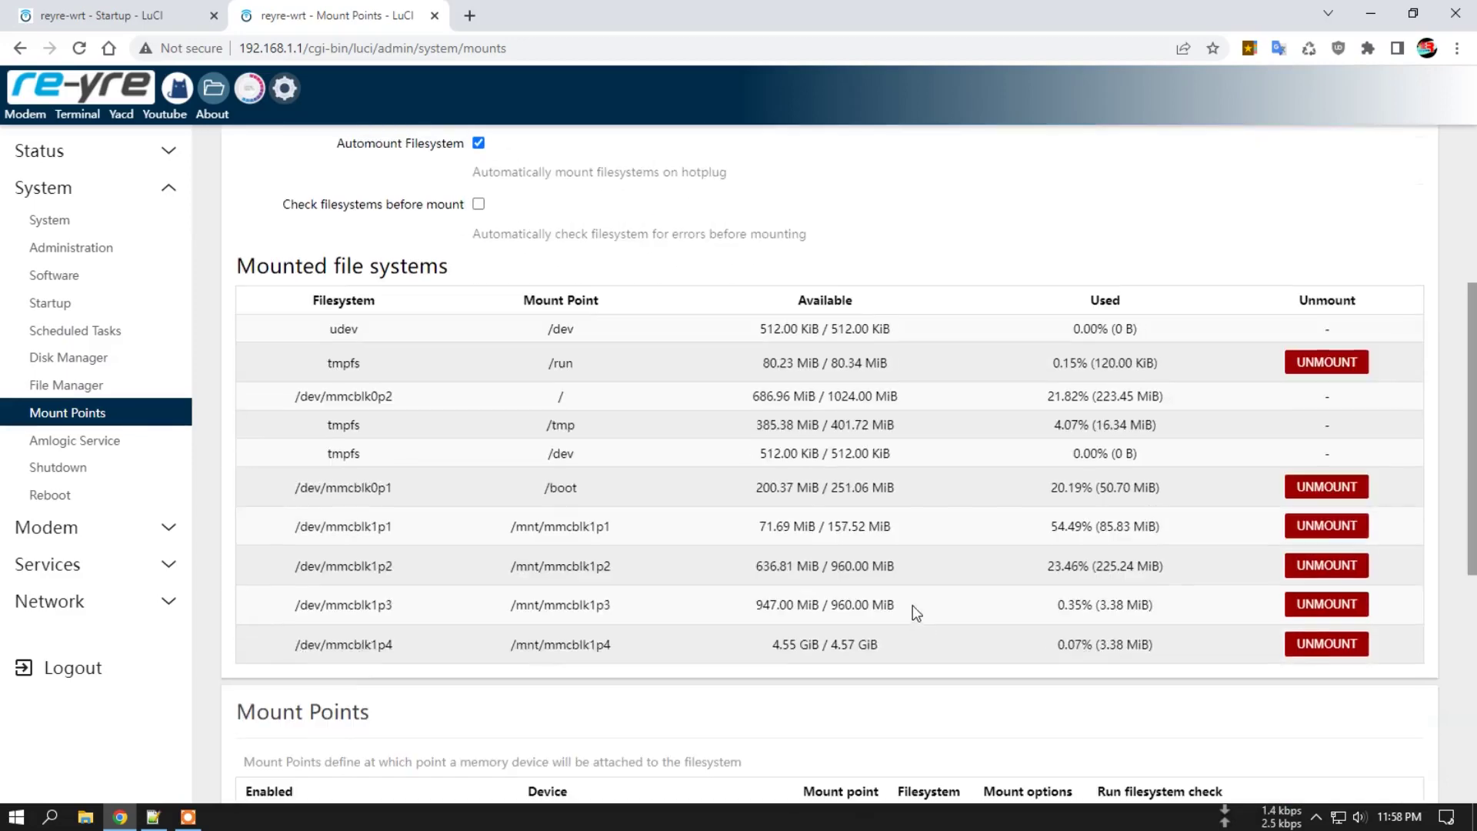
left_click_drag(299, 491, 466, 650)
left_click(465, 632)
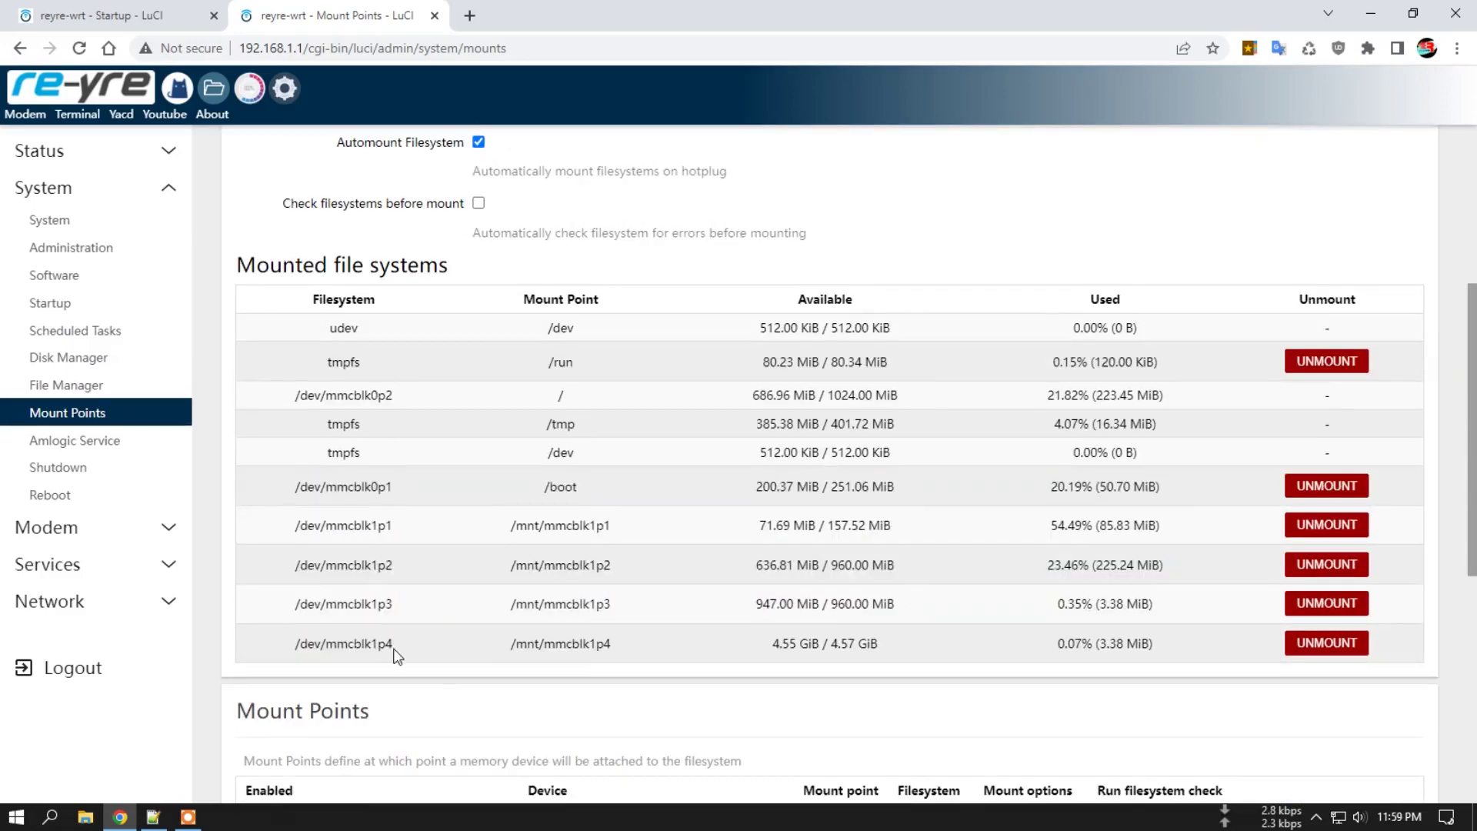
scroll(549, 613, "down", 4)
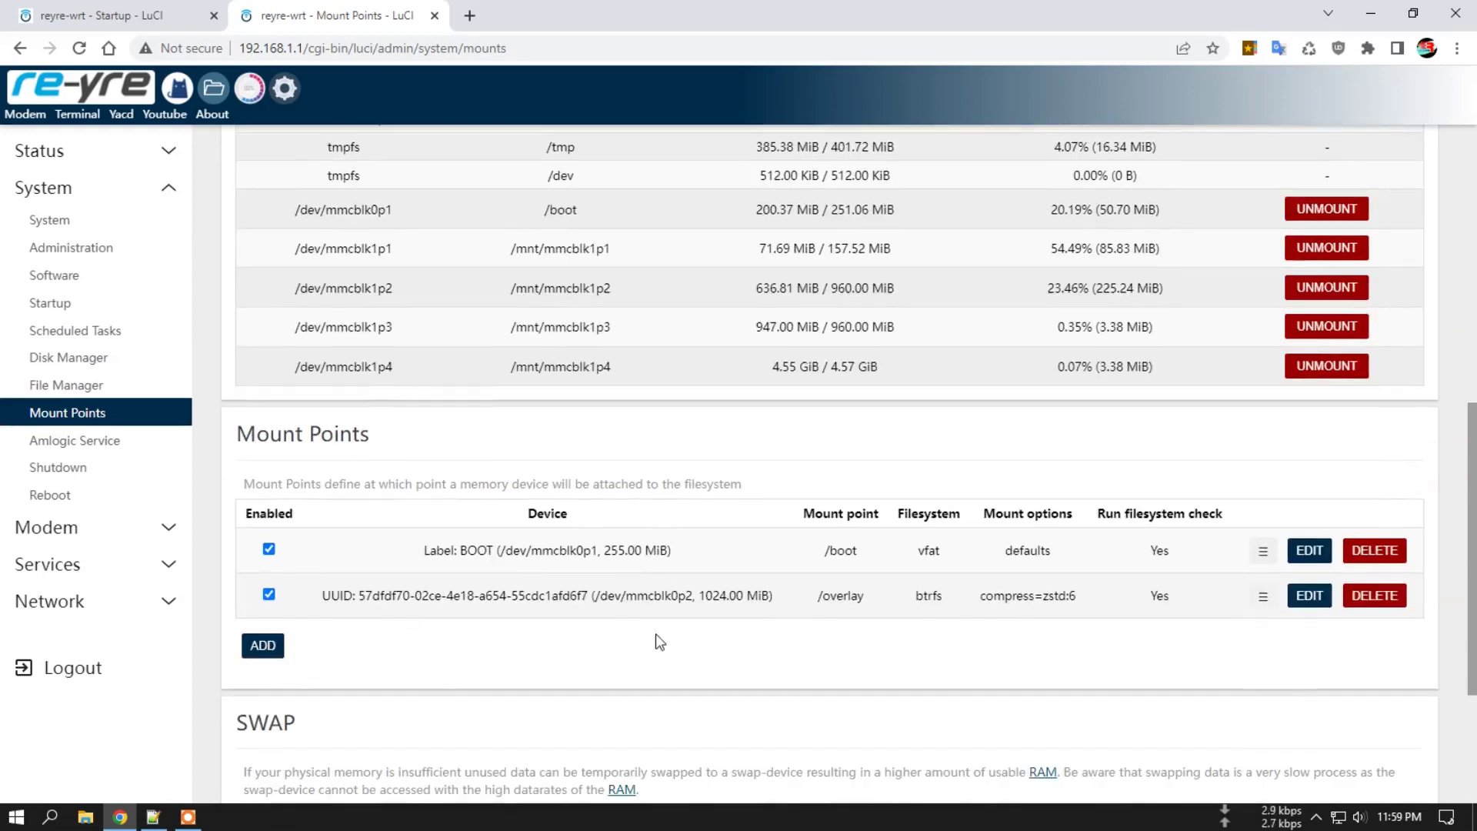
scroll(873, 549, "down", 3)
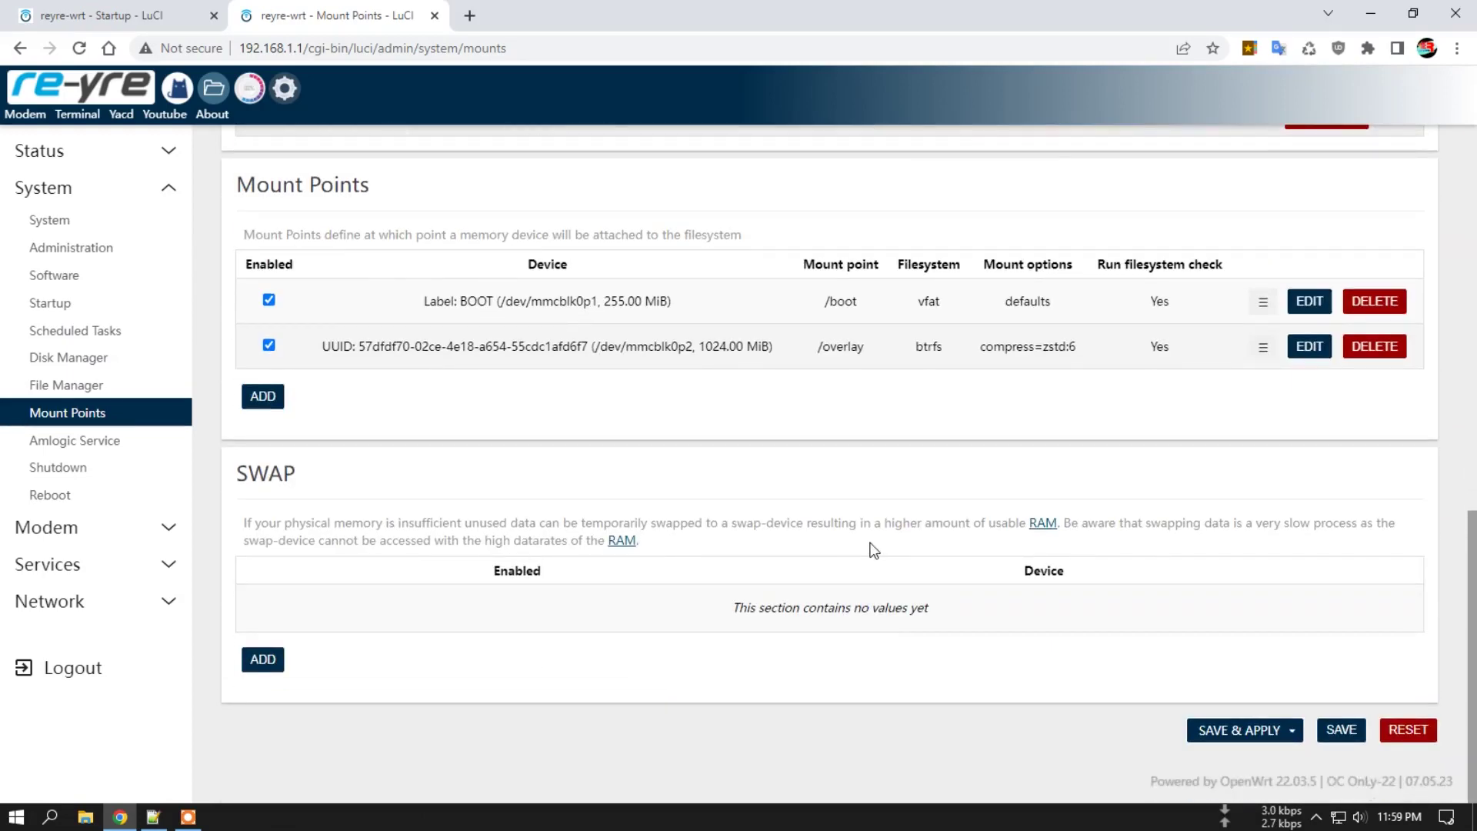
scroll(600, 389, "up", 8)
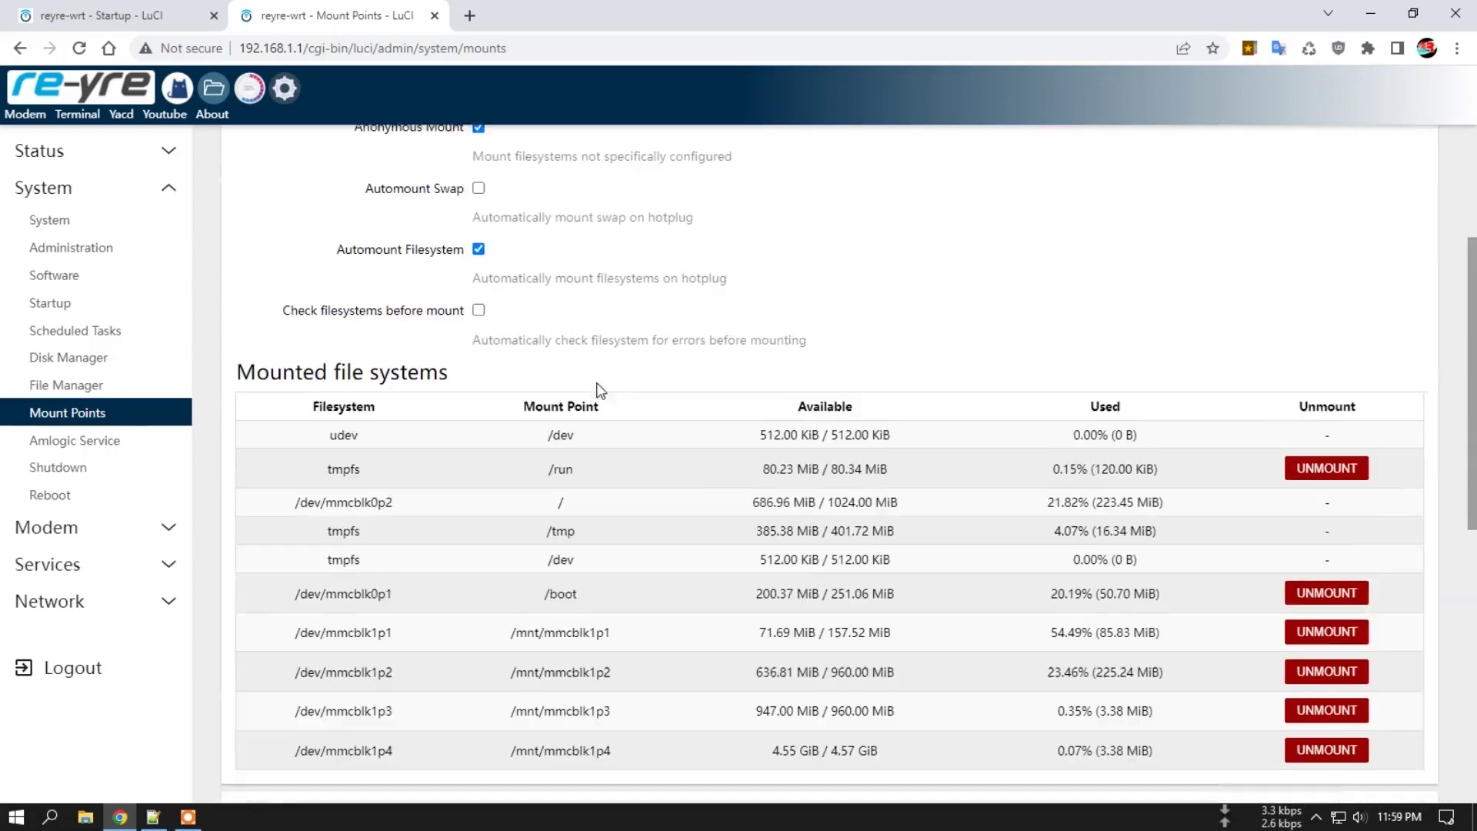
Open the file manager in a separate browser tab and examine the /dev/mmcblk1p2 entry among the mounted file systems.
right_click(240, 88)
key("Escape")
middle_click(261, 108)
scroll(396, 394, "down", 4)
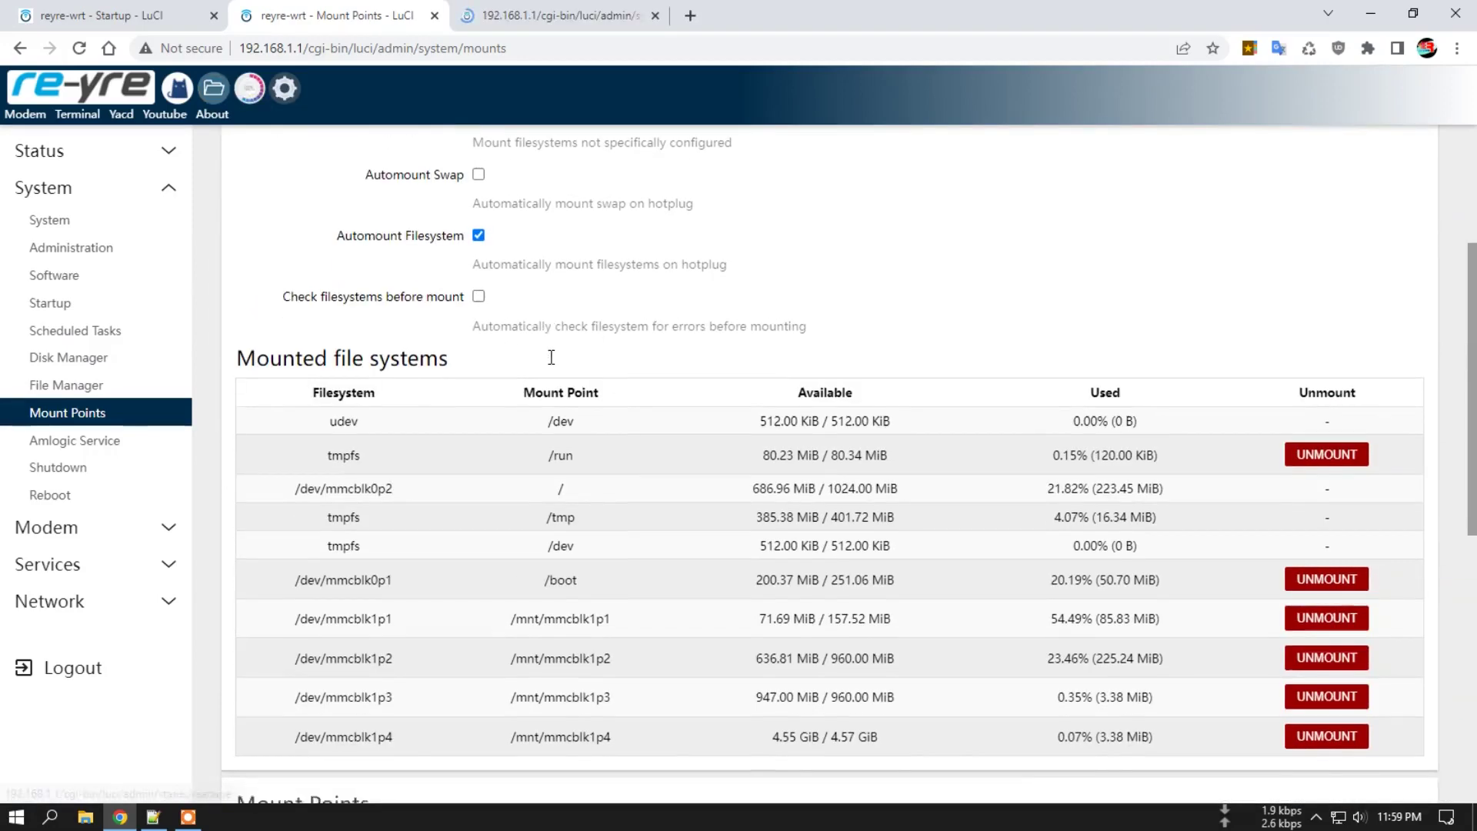
scroll(443, 266, "up", 1)
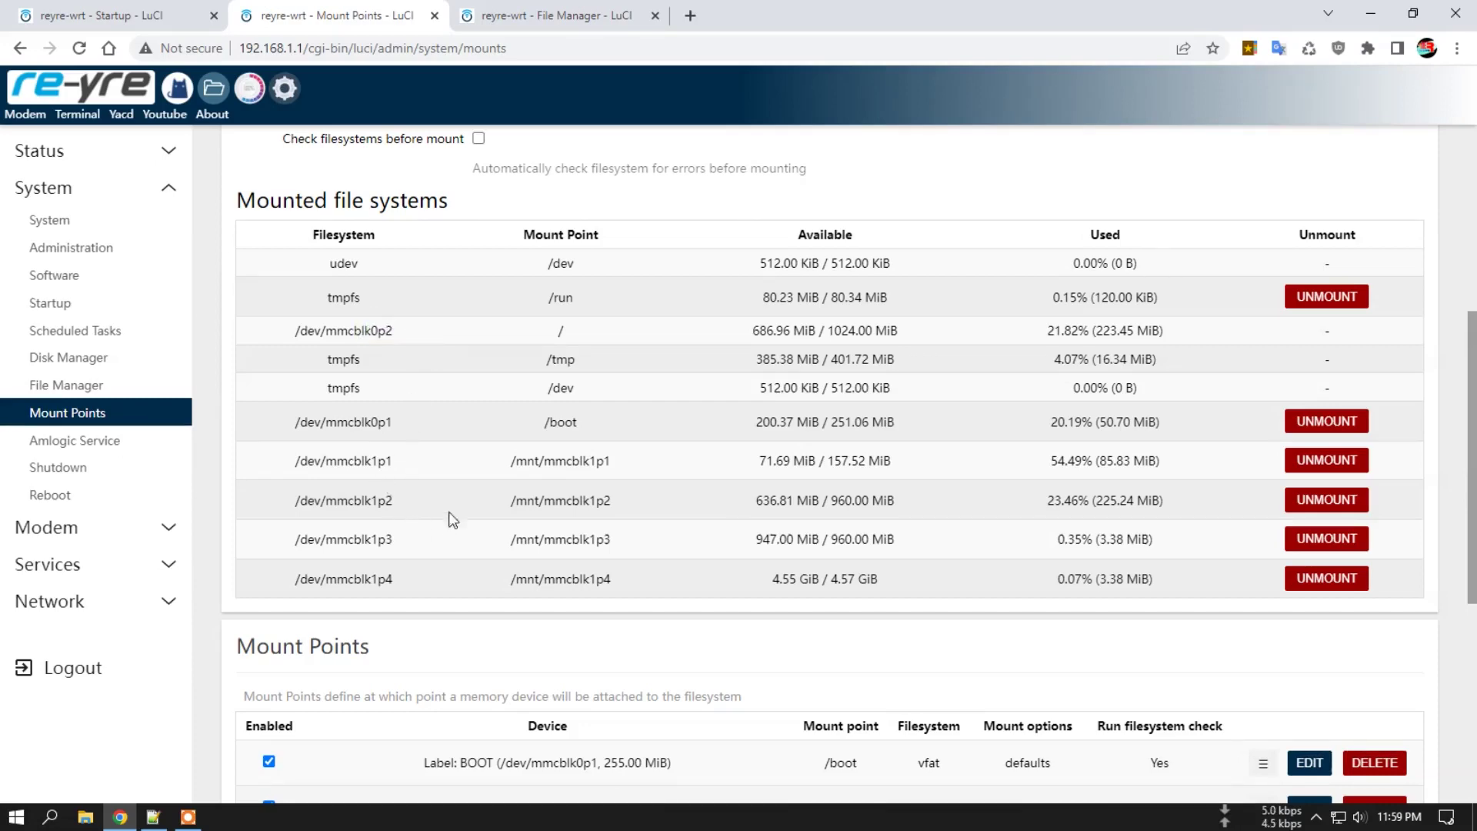
left_click_drag(392, 500, 347, 501)
left_click(431, 495)
Switch to the file manager tab and browse to the mnt/mmcblk1p2 folder.
left_click(570, 15)
left_click(304, 526)
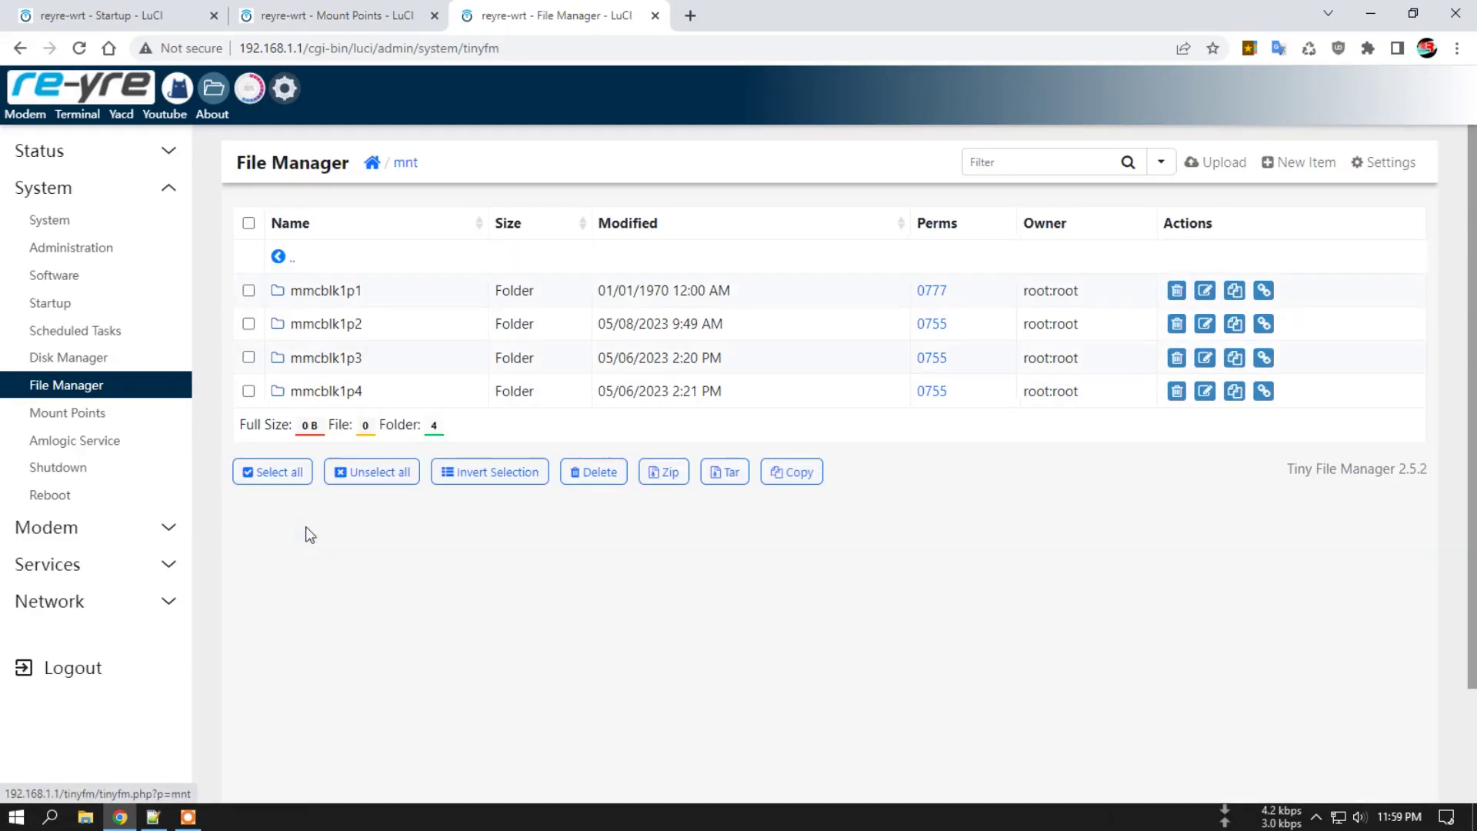
left_click(330, 332)
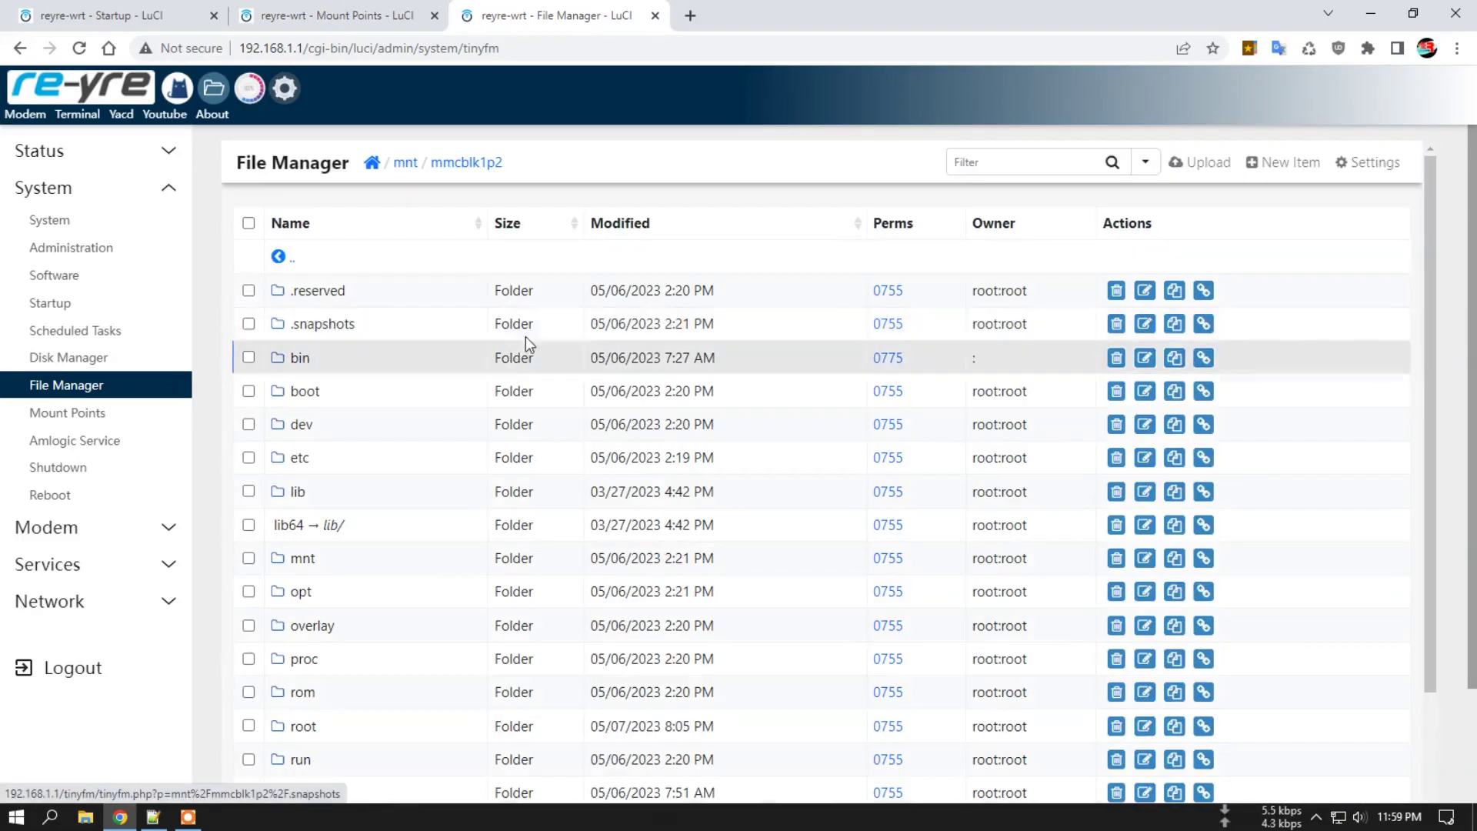
Look through the folders in mnt/mmcblk1p2 and close the file manager's browser tab.
scroll(526, 384, "down", 3)
scroll(395, 603, "down", 2)
scroll(392, 574, "up", 6)
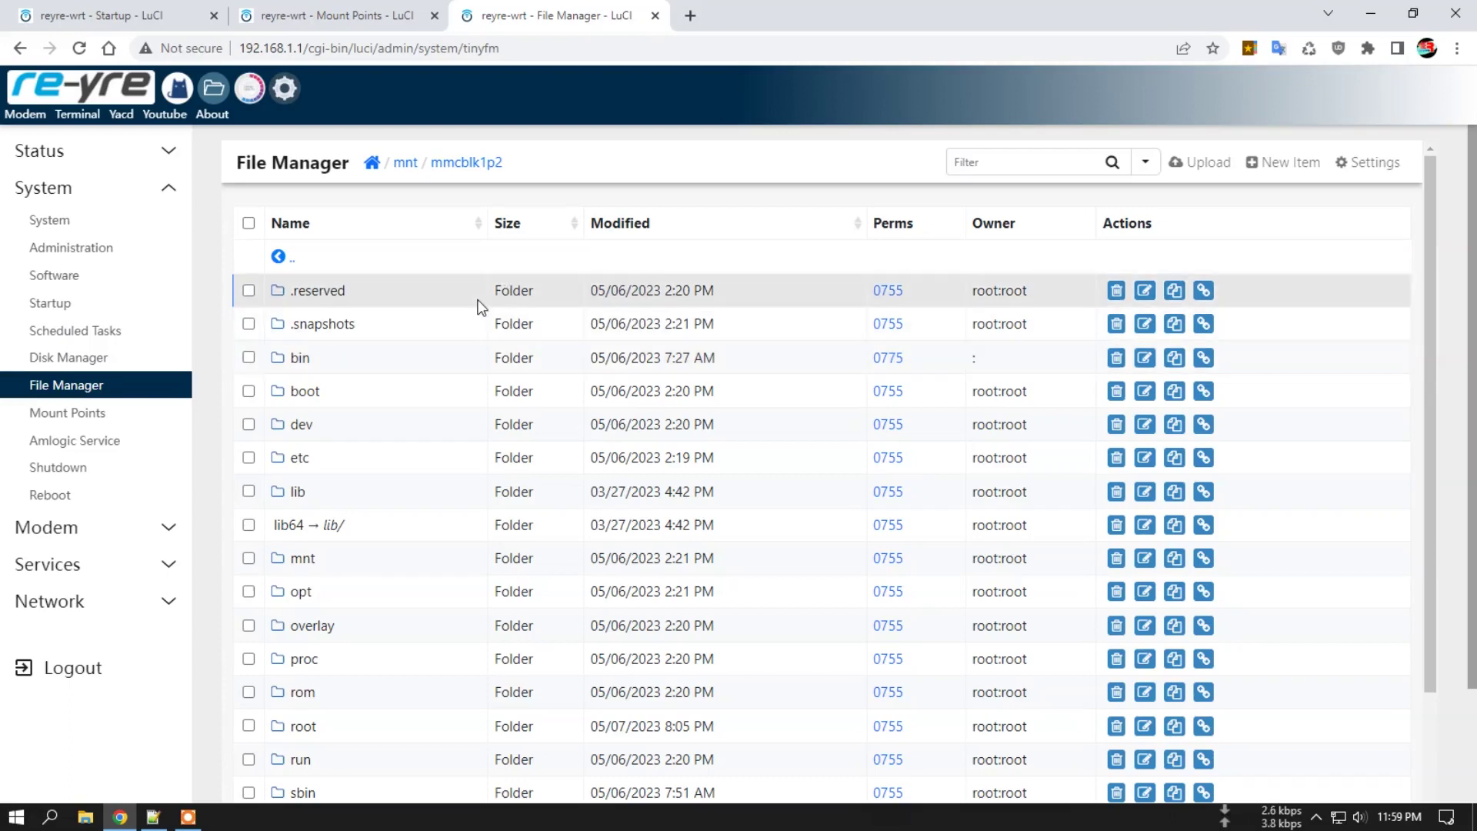
left_click(655, 15)
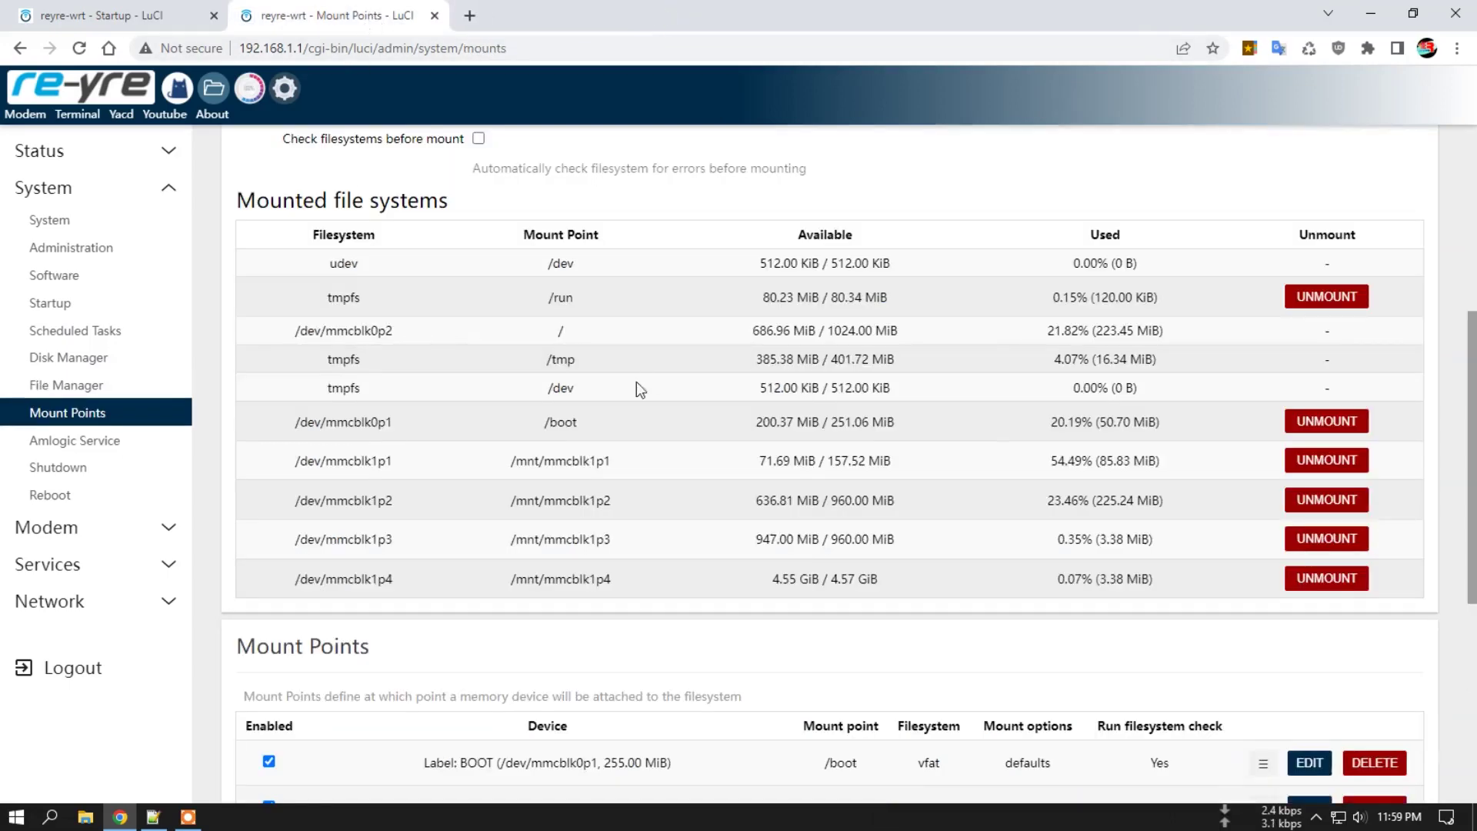
Disable Anonymous Mount and Automount Filesystem in the global mount settings, and save and apply the change.
scroll(623, 386, "up", 5)
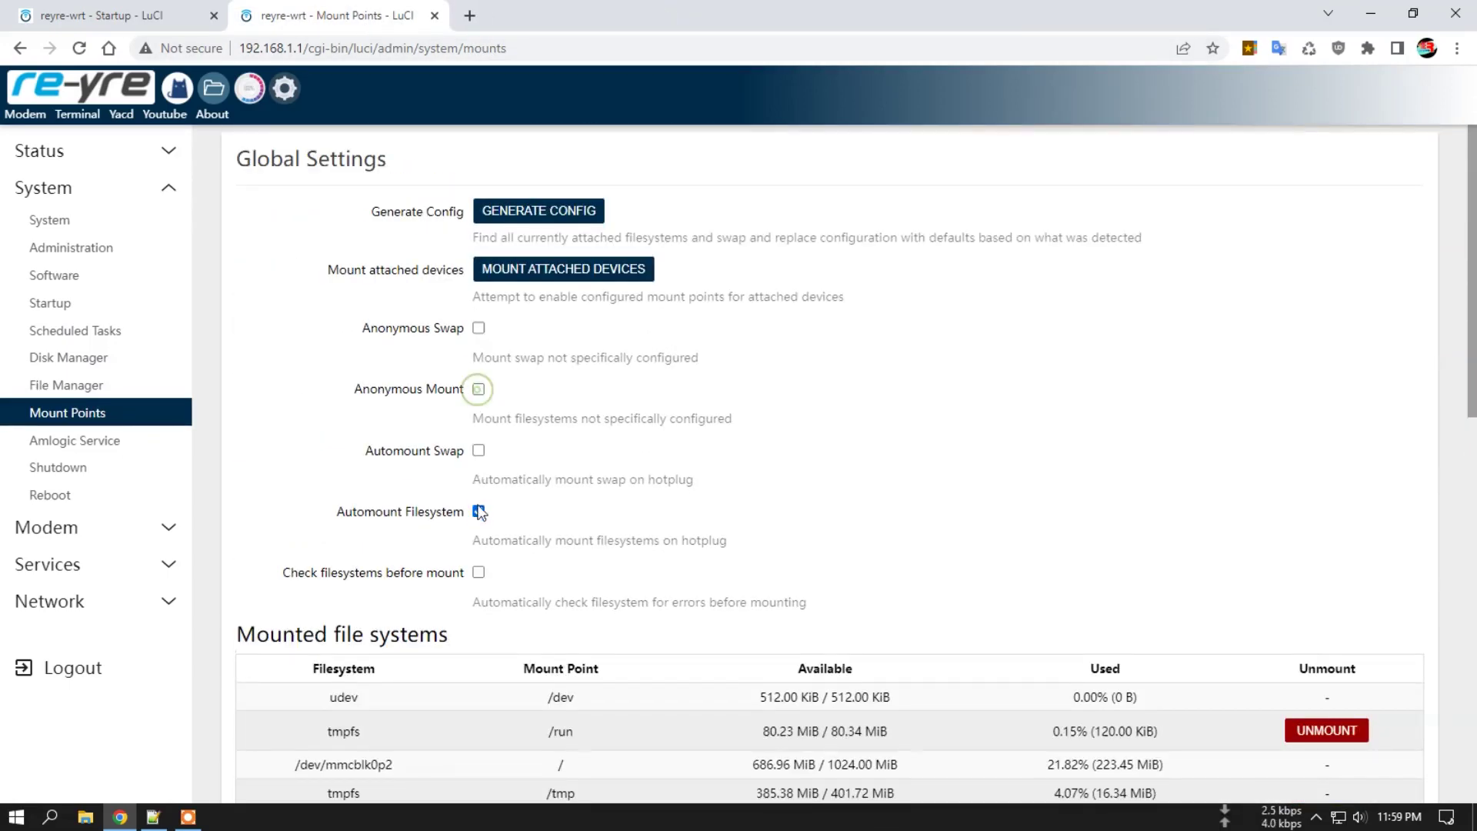
scroll(954, 461, "down", 10)
left_click(1251, 731)
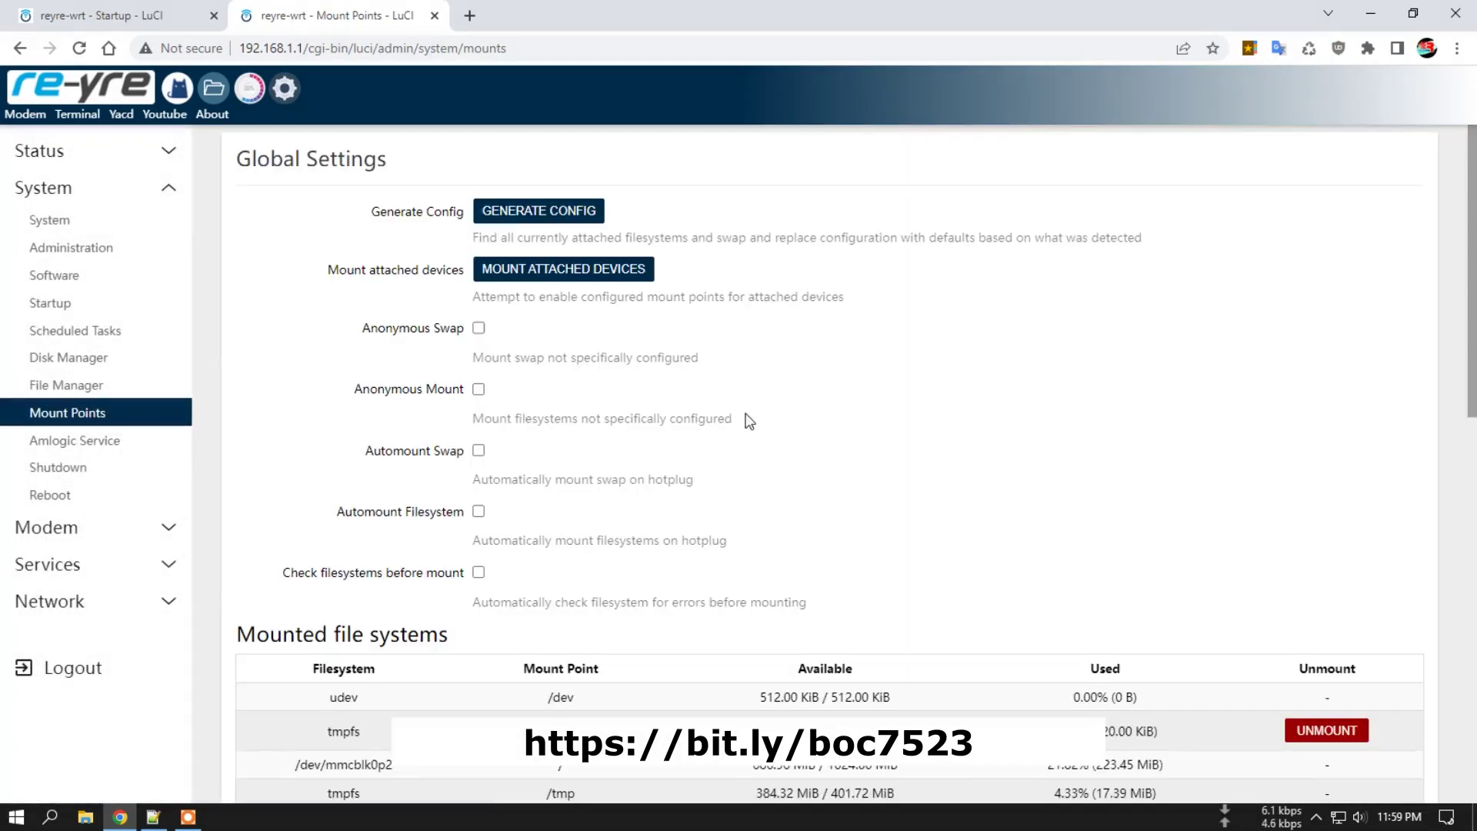
Unmount the eMMC partitions /dev/mmcblk1p1 through /dev/mmcblk1p4 in the mounted file systems list.
scroll(728, 470, "down", 6)
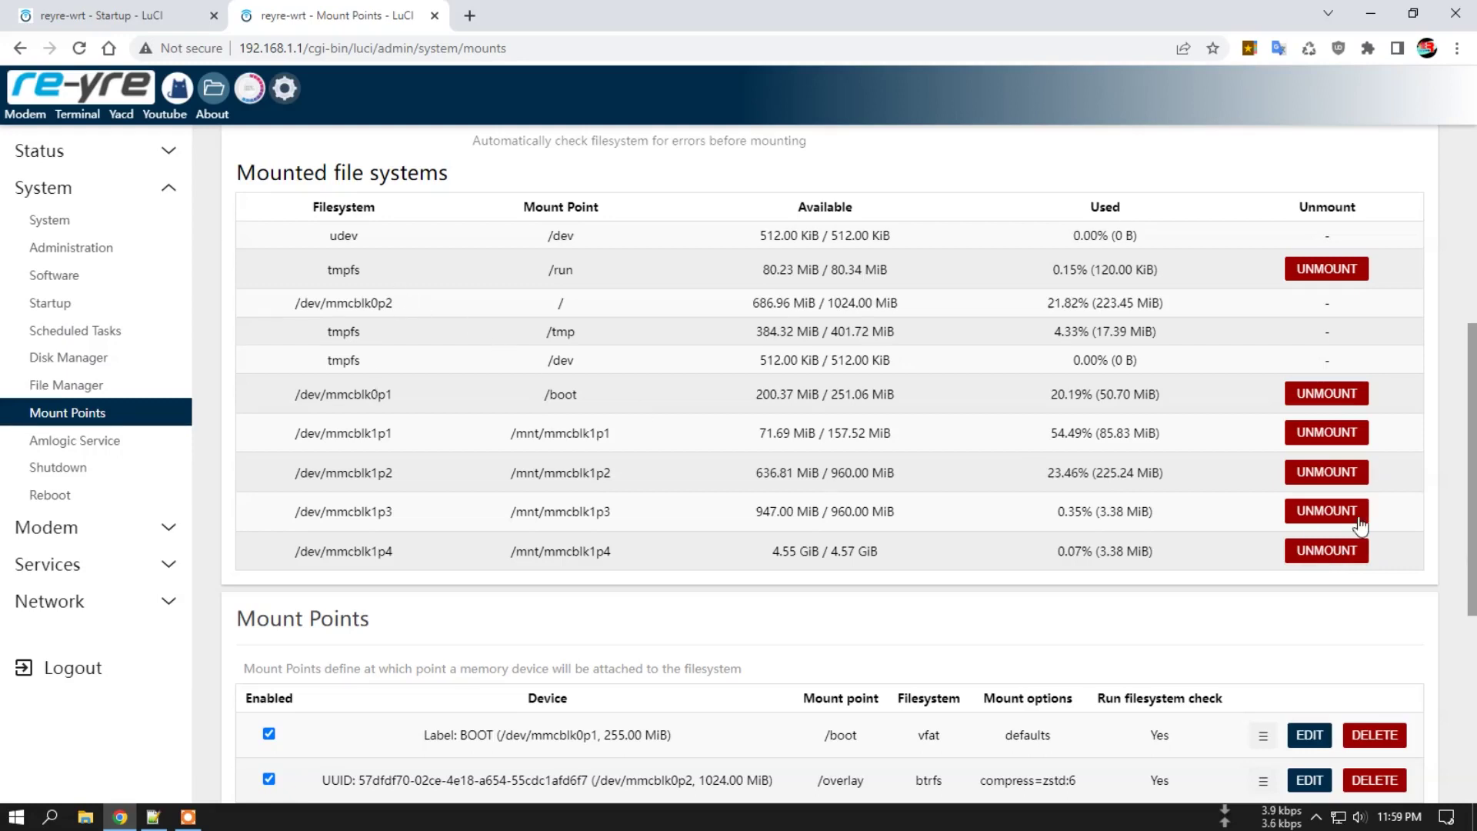
left_click(1332, 470)
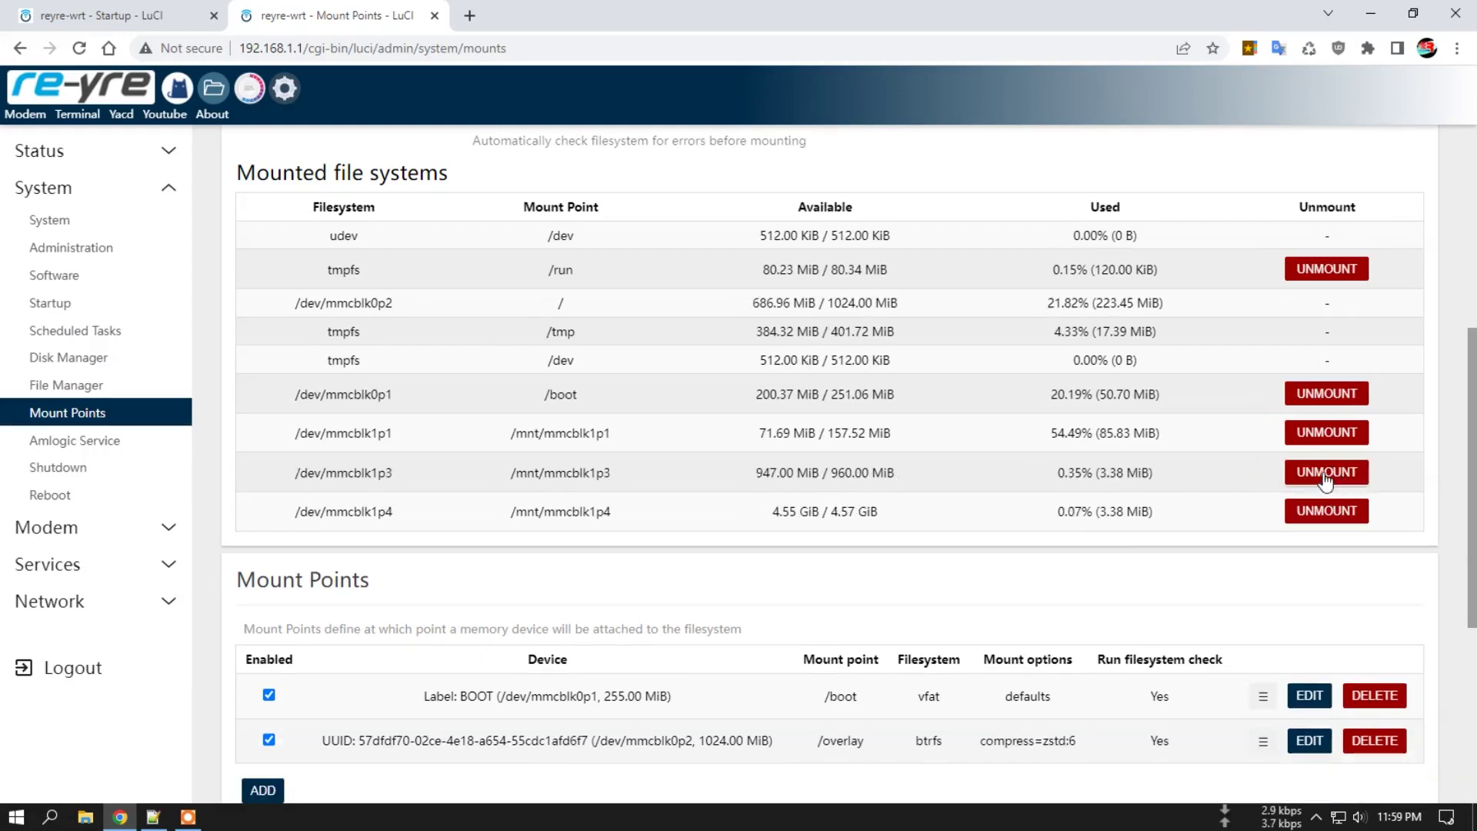
left_click(1332, 473)
left_click(1346, 431)
scroll(908, 549, "up", 5)
scroll(908, 549, "down", 3)
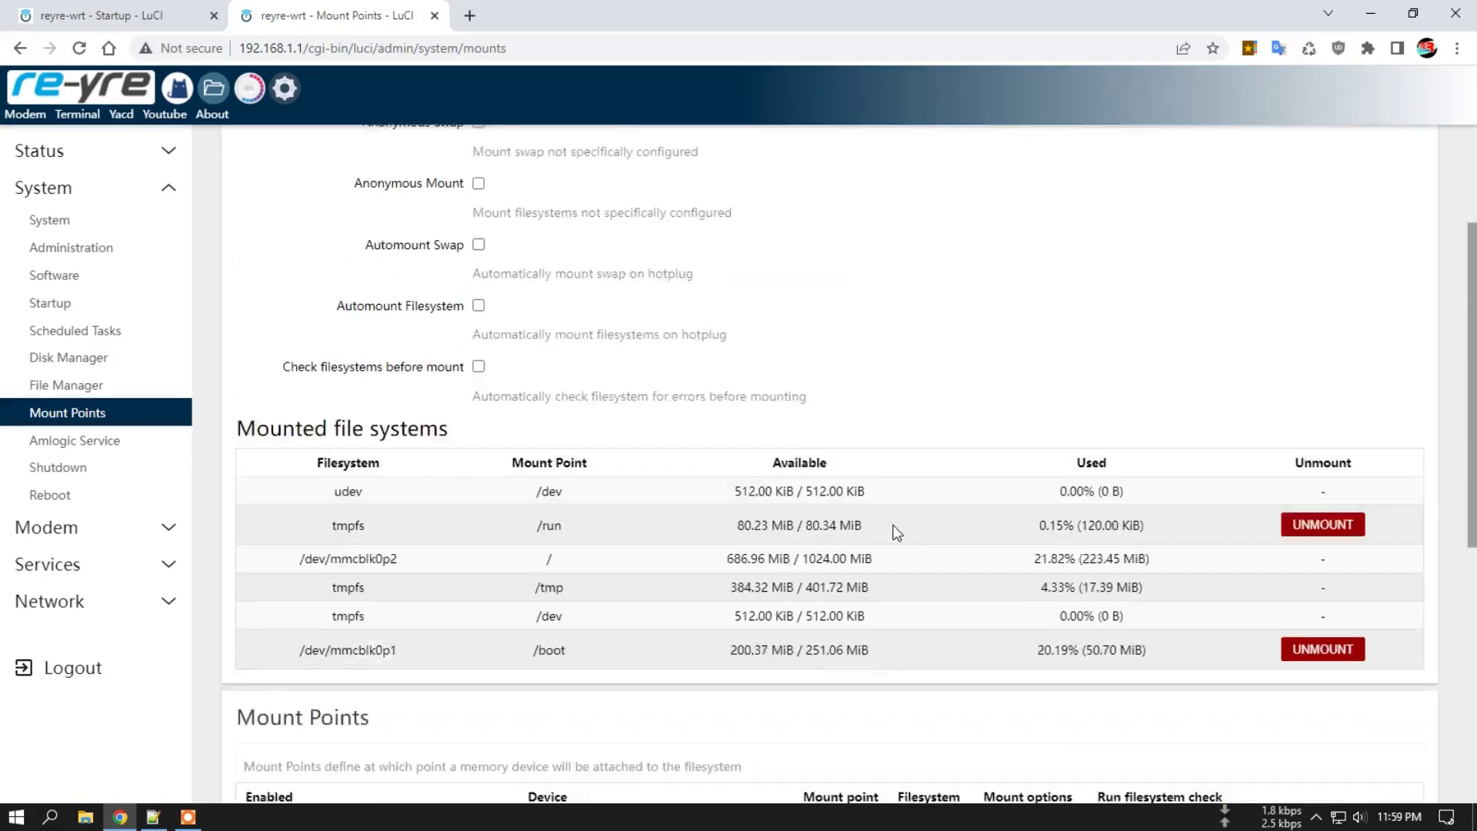
Review the Amlogic Service pages for manual update upload and OpenWrt installation, choosing [ 107 ] B860H as the device model without installing.
left_click(113, 446)
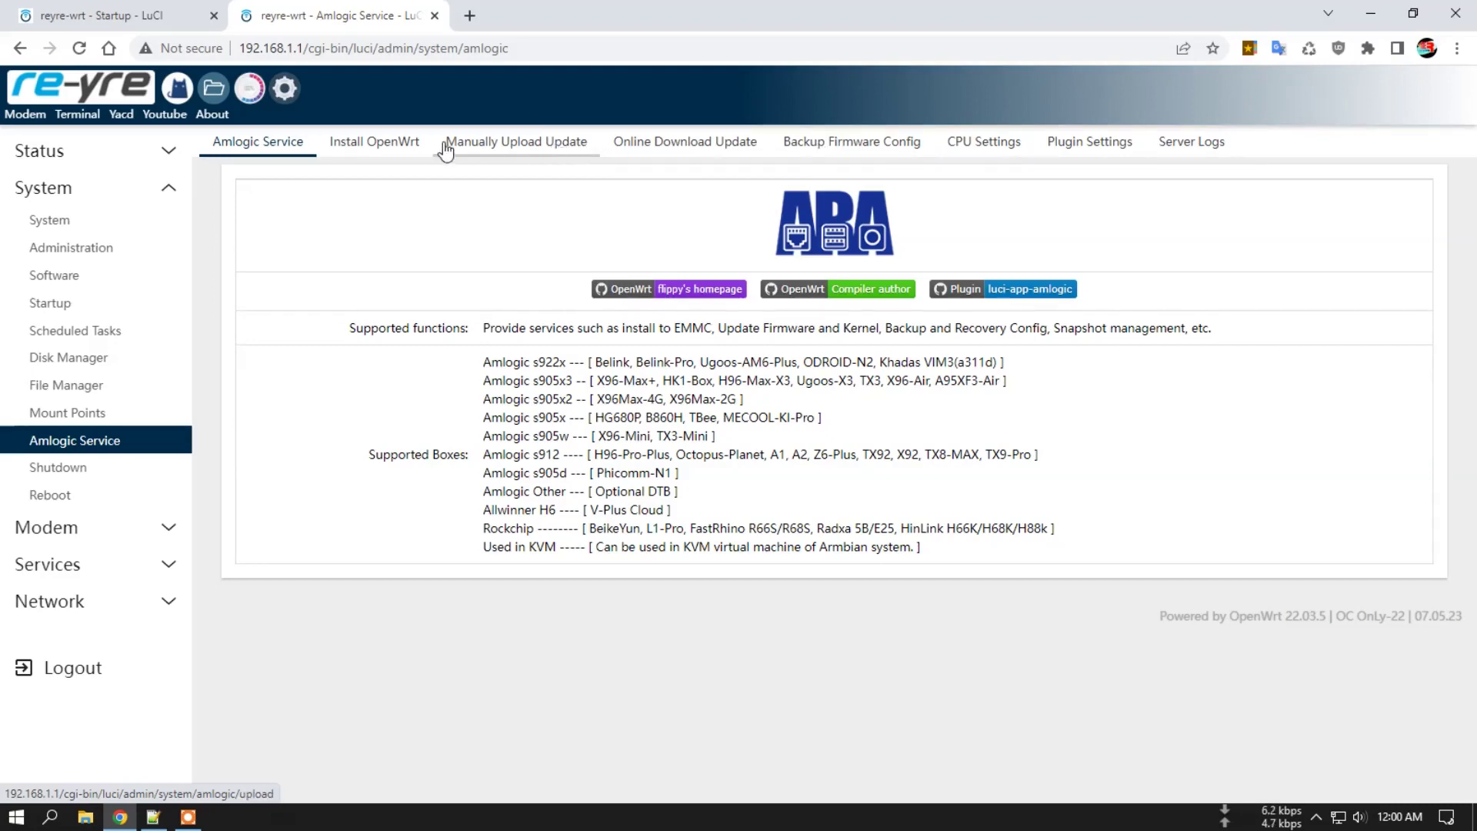
left_click(490, 154)
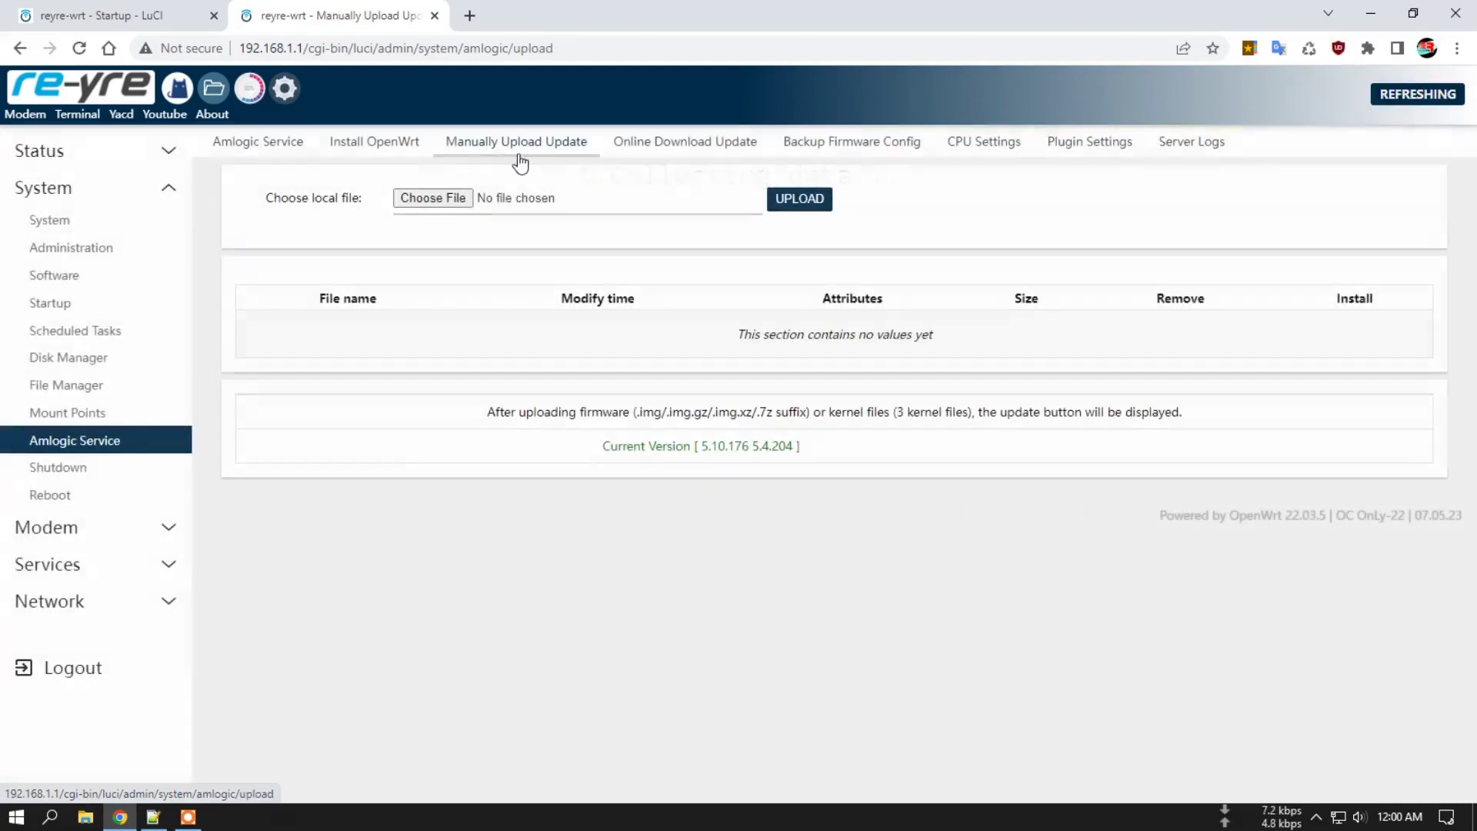
left_click(389, 149)
left_click(753, 201)
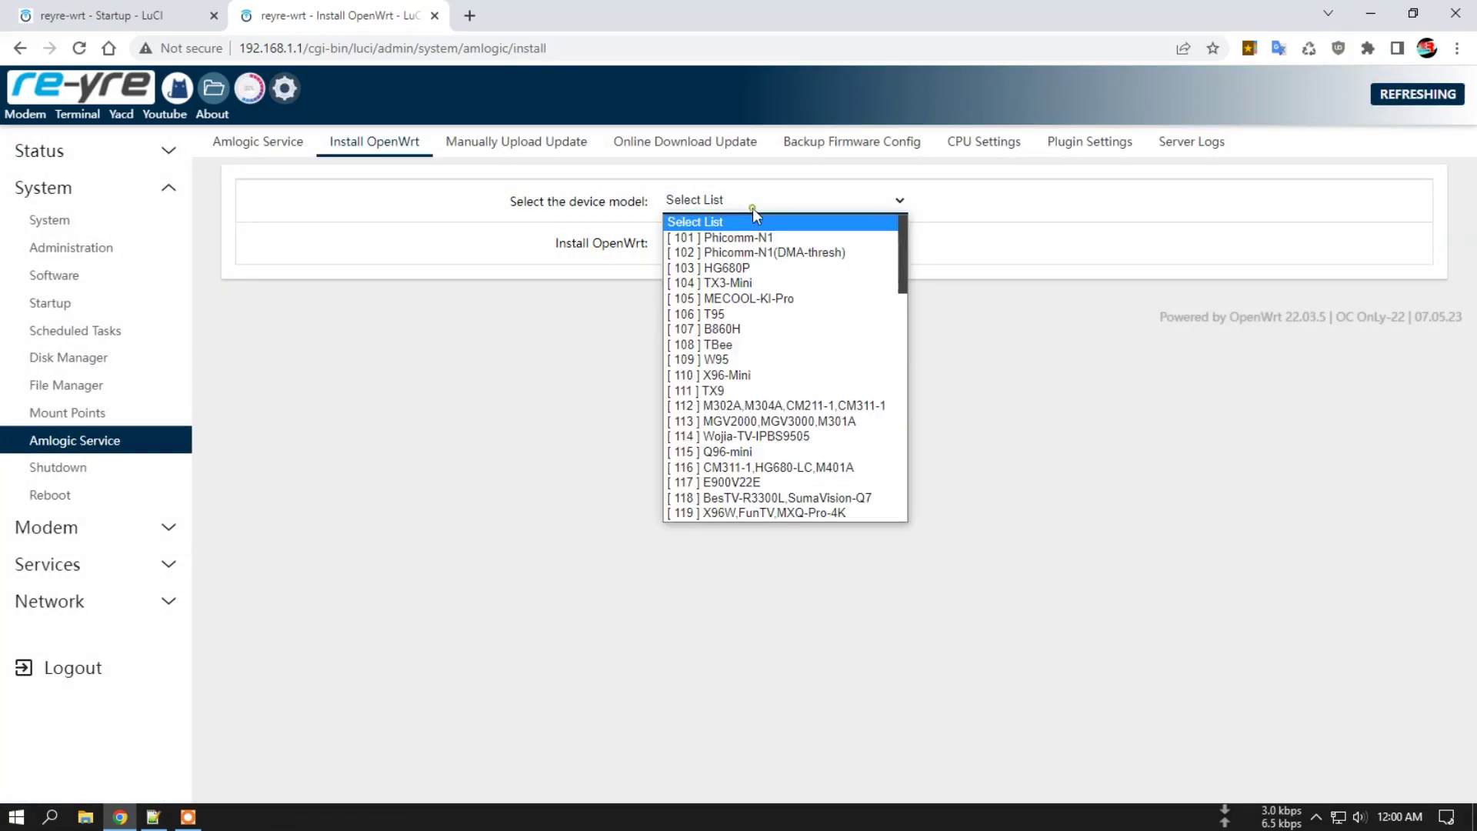
left_click(761, 333)
left_click(915, 339)
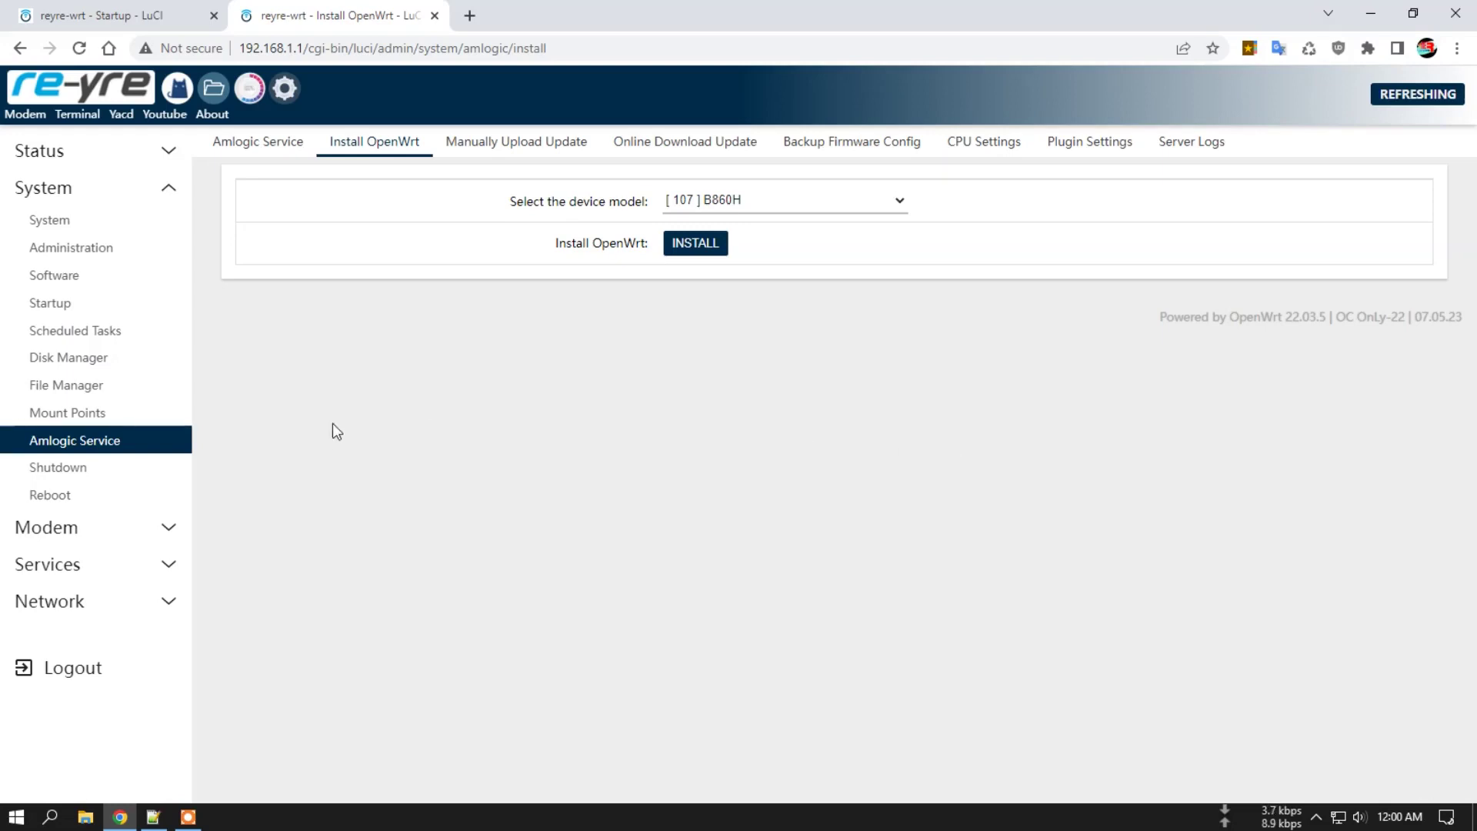
View the Shutdown and Reboot pages and the list of Modem pages.
left_click(90, 471)
left_click(80, 498)
left_click(73, 525)
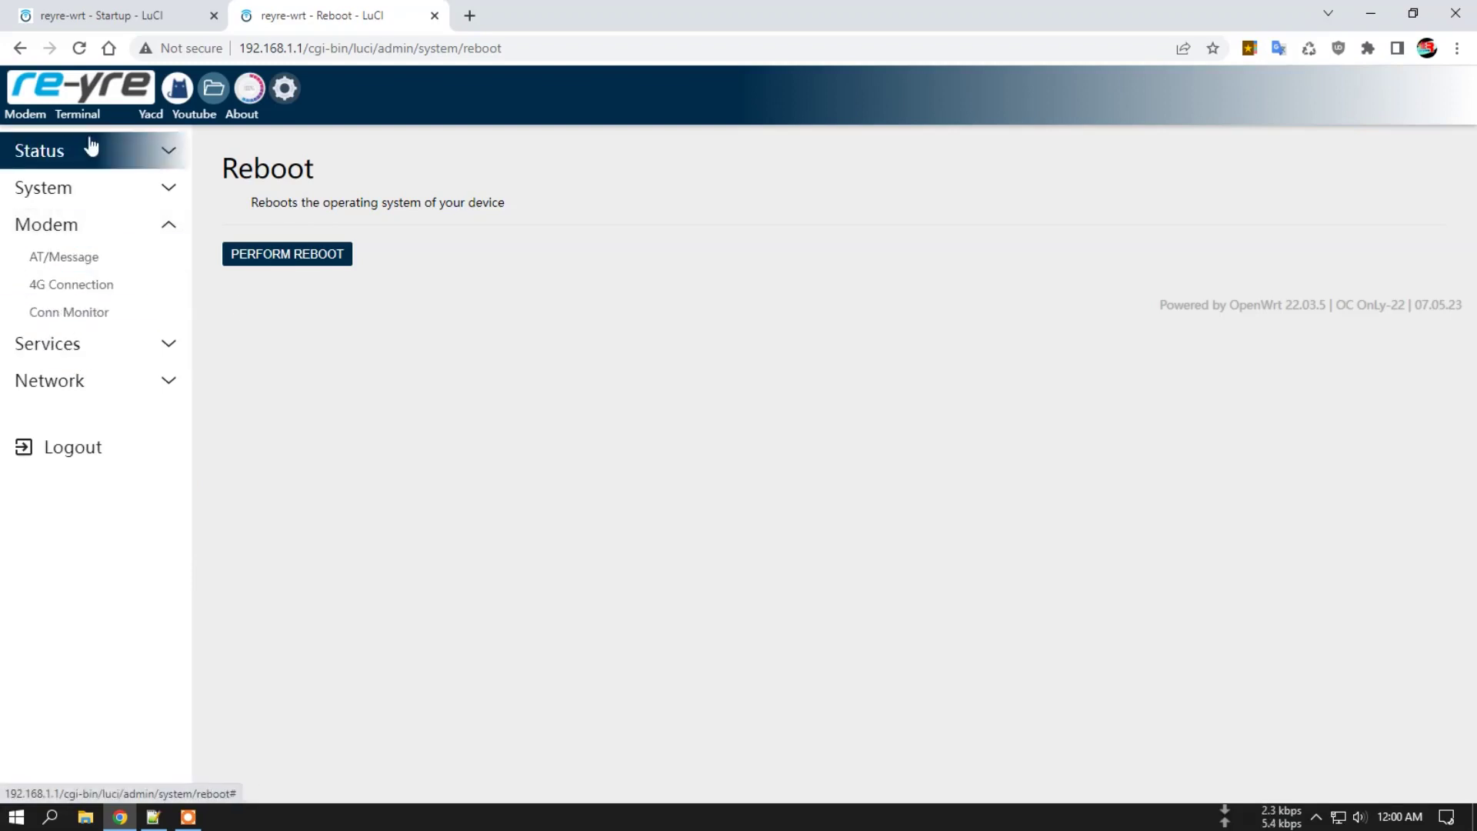
Open the OpenClash overview among the services and enable OpenClash.
left_click(74, 346)
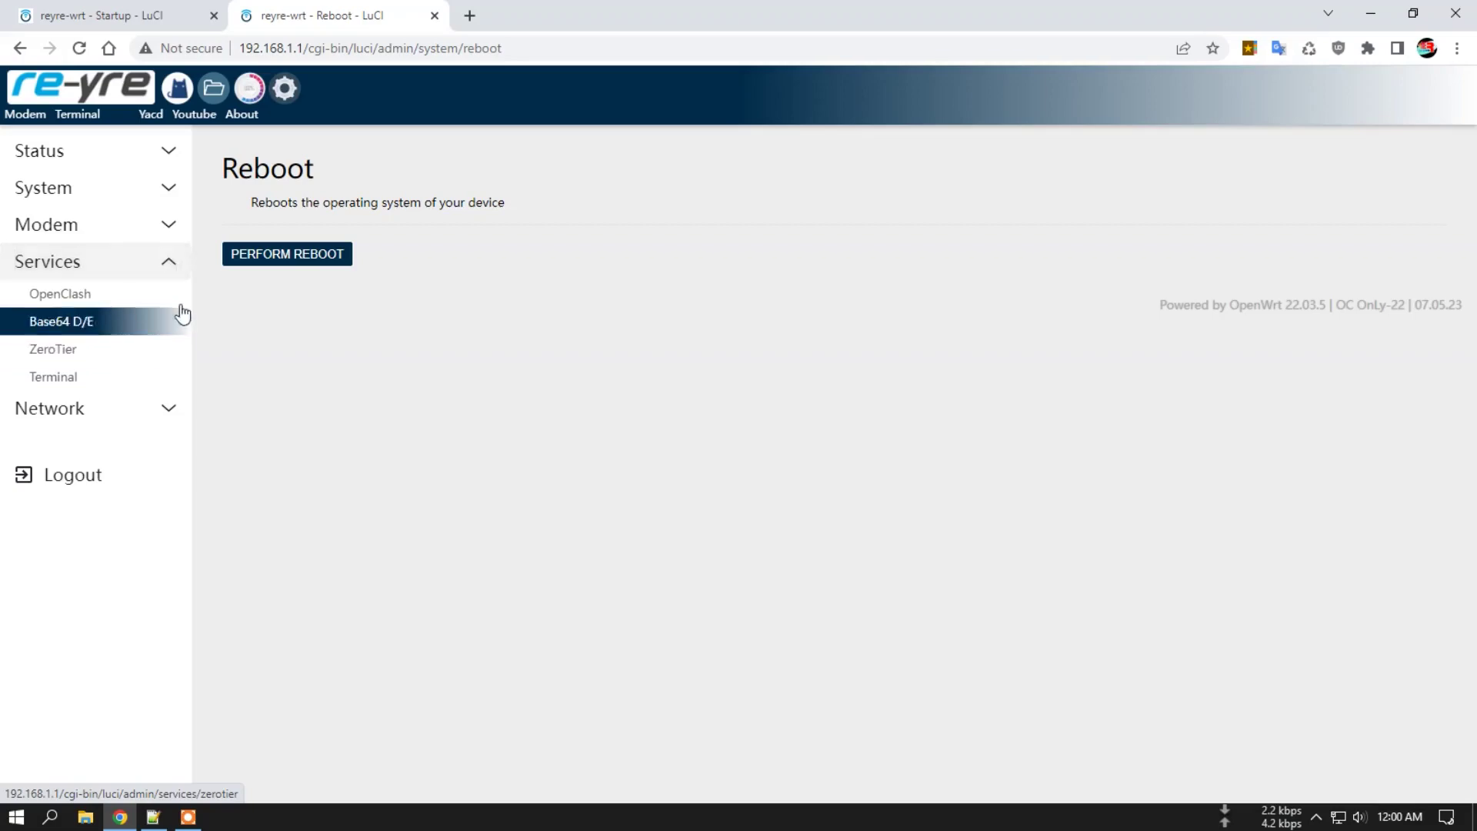
left_click(87, 291)
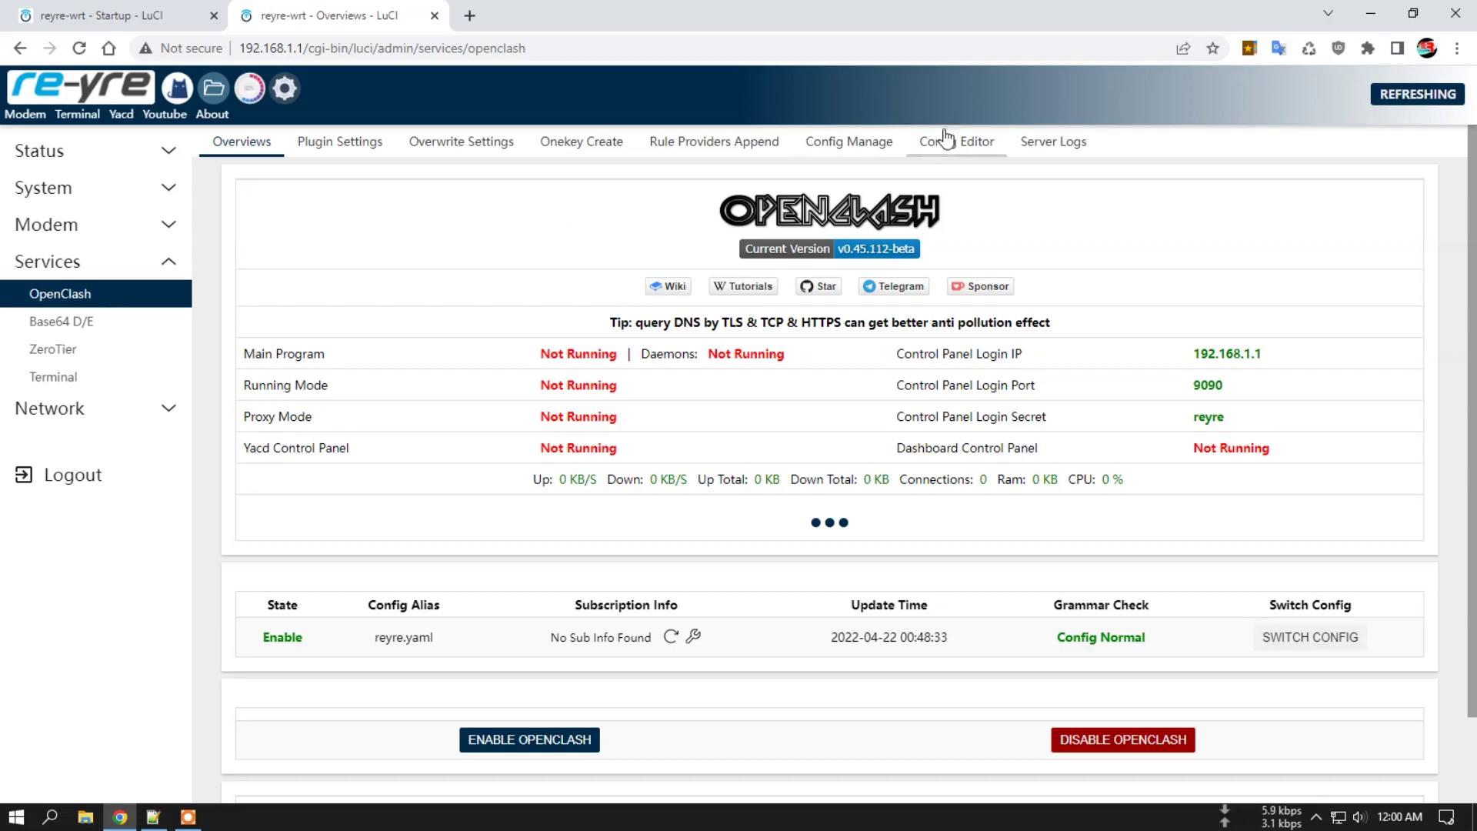
left_click(536, 738)
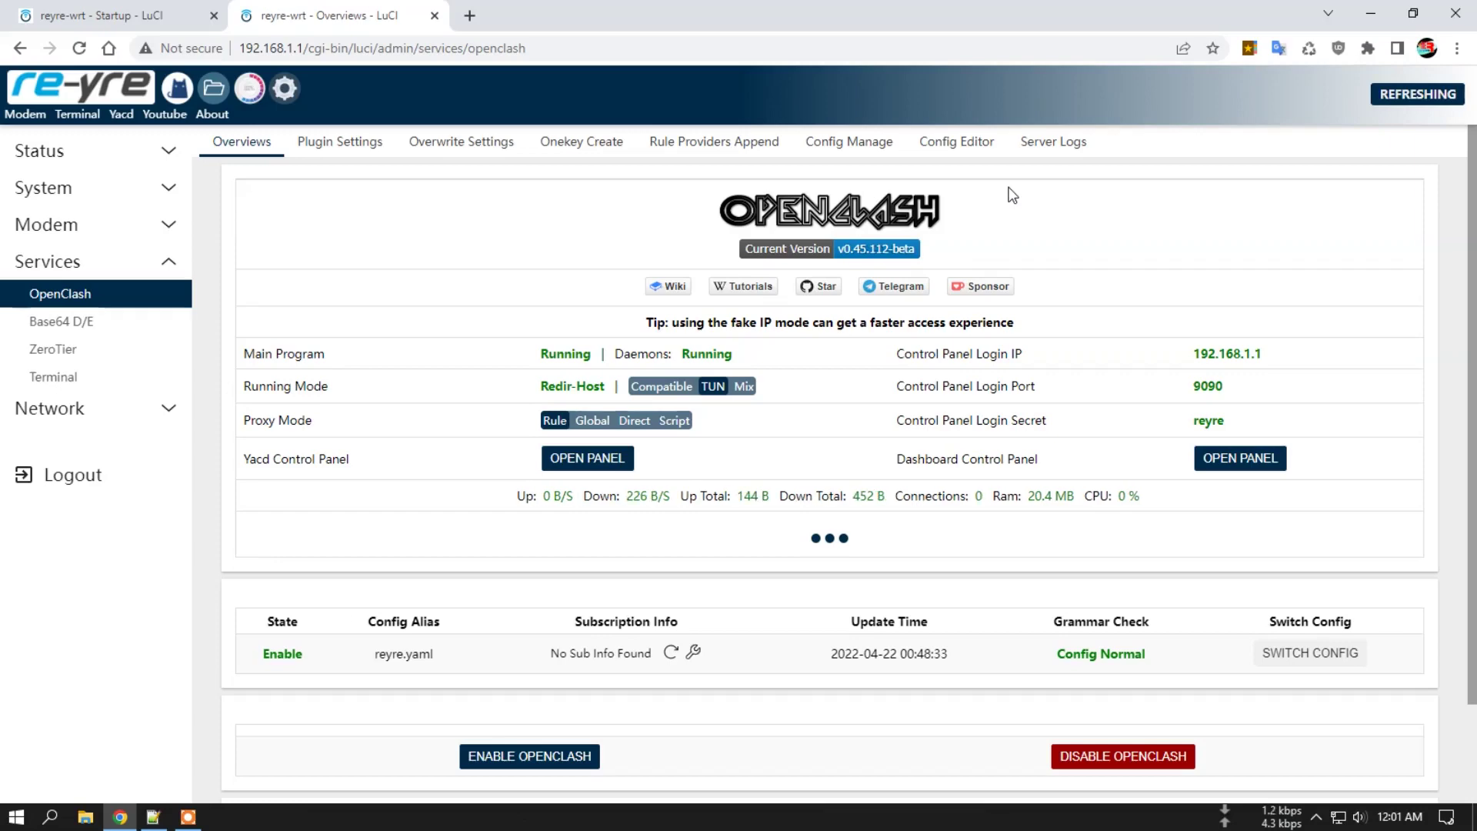
Read through the OpenClash server log, including the warning about OpenClash being disabled, and clean the log.
left_click(1032, 146)
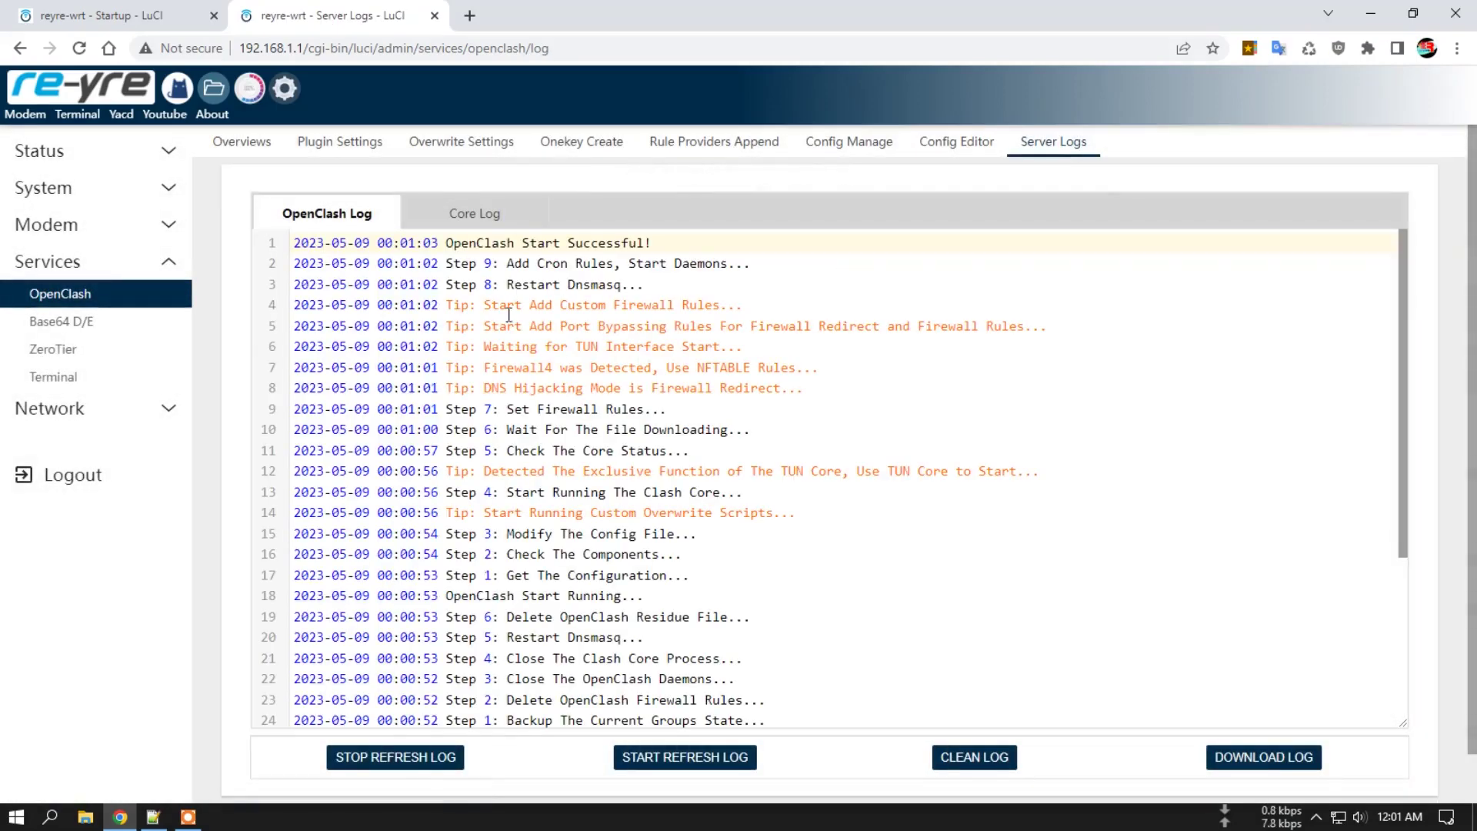
scroll(650, 367, "down", 3)
scroll(771, 632, "down", 1)
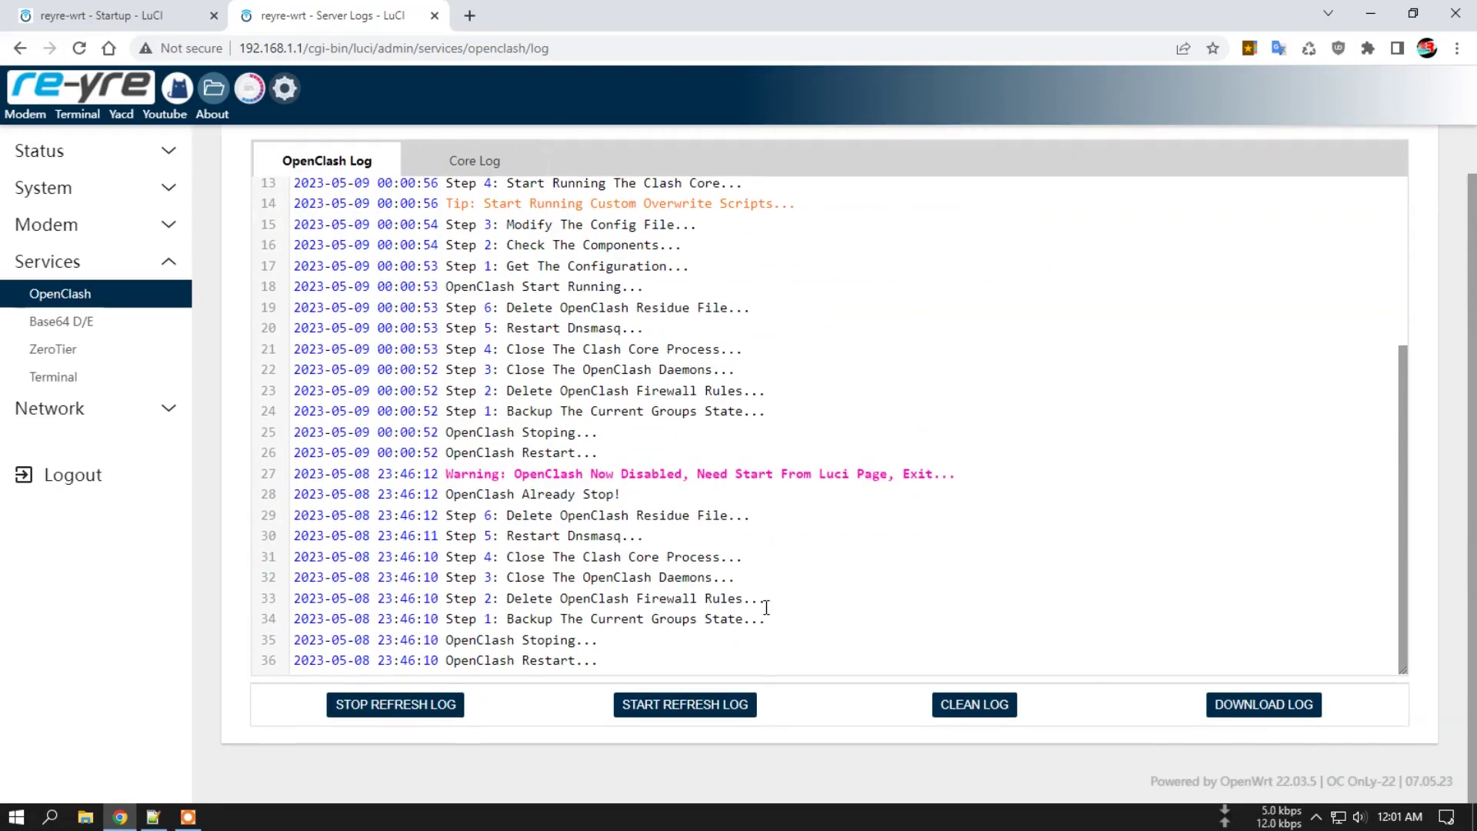
left_click_drag(523, 472, 957, 478)
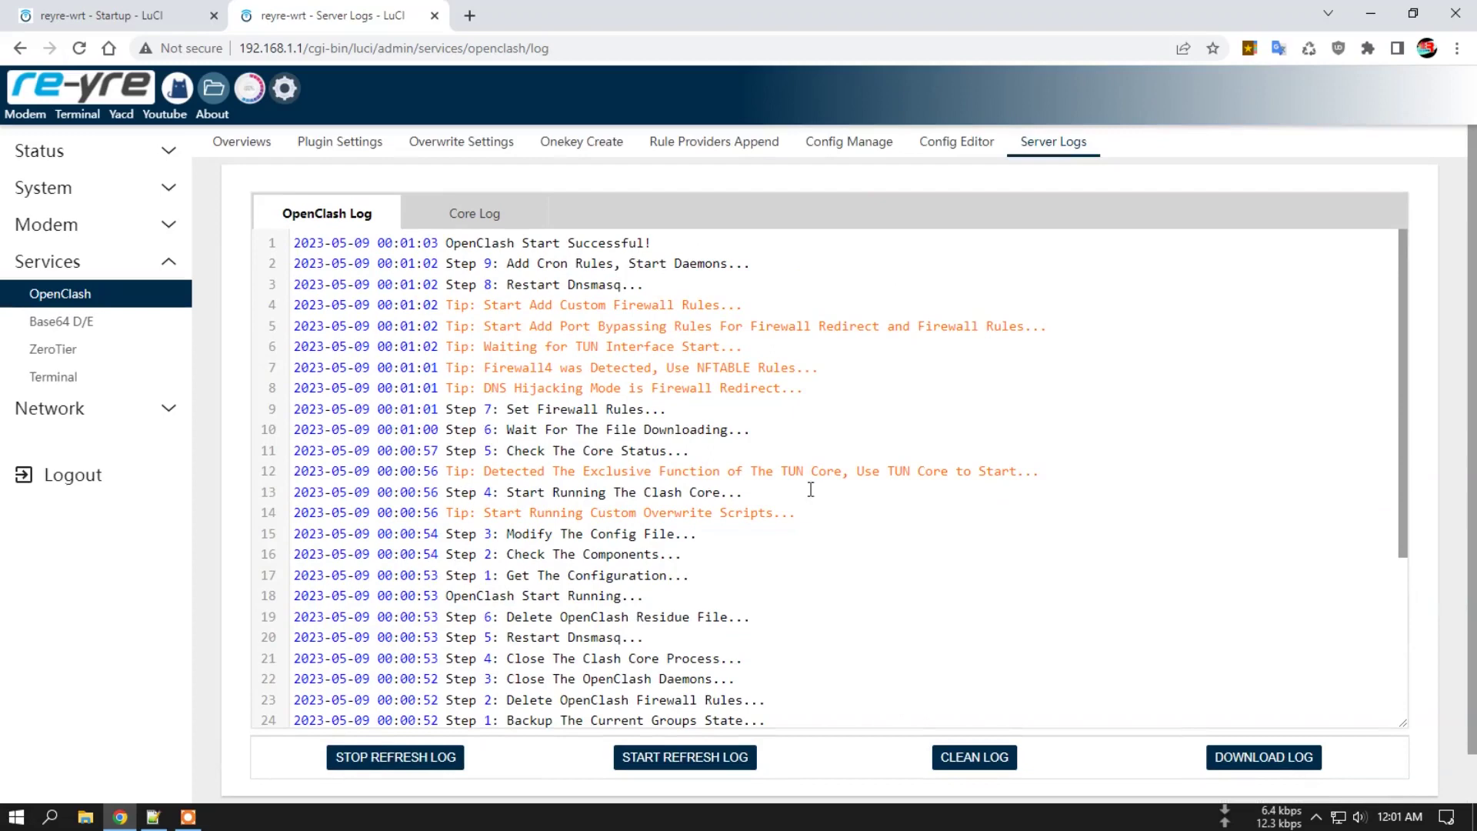
left_click(989, 756)
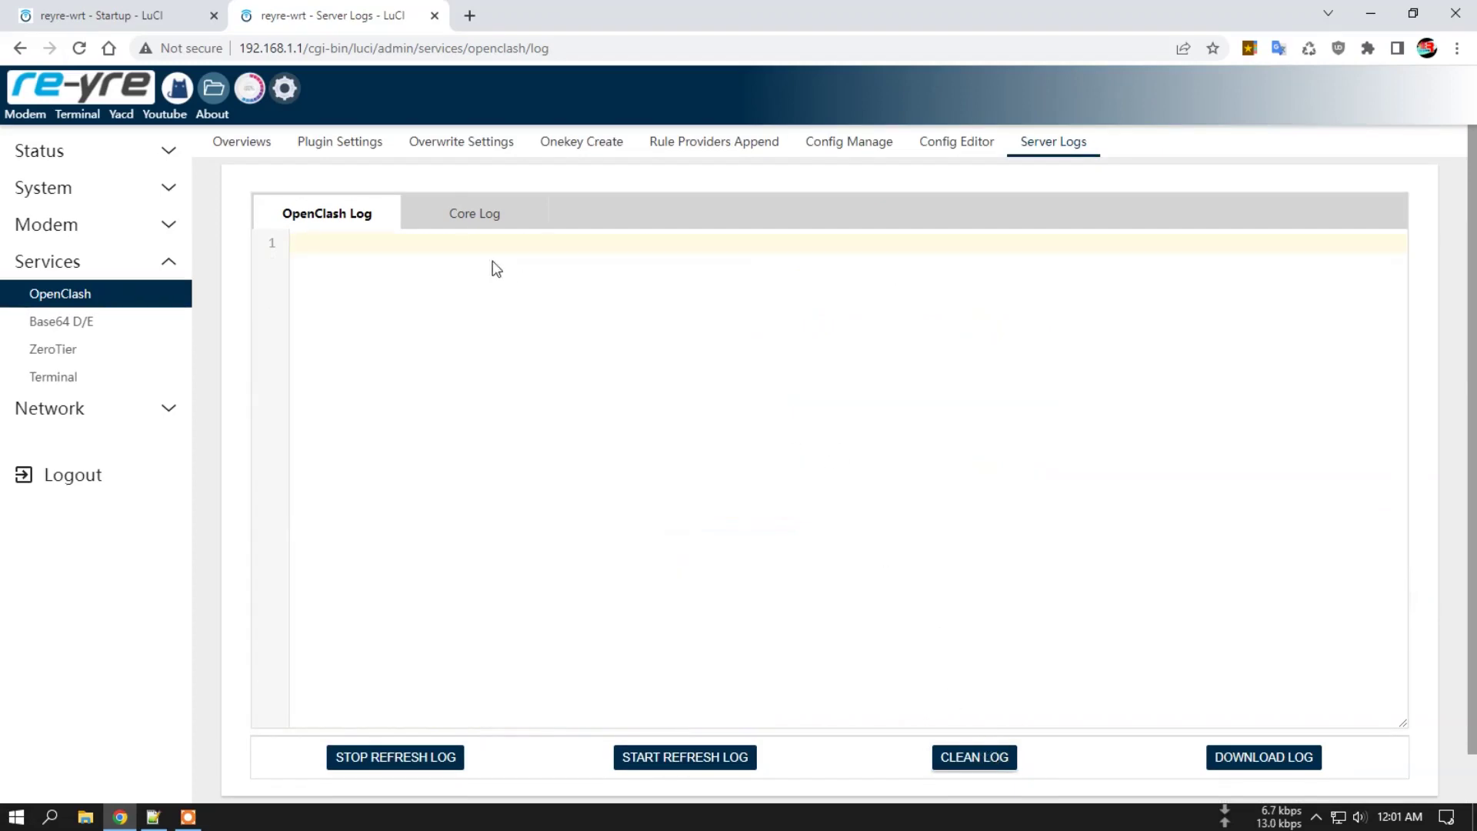
Set OpenClash's Redirect Local DNS Setting to Dnsmasq Redirect in the plugin's DNS settings, and commit and apply the settings.
left_click(251, 144)
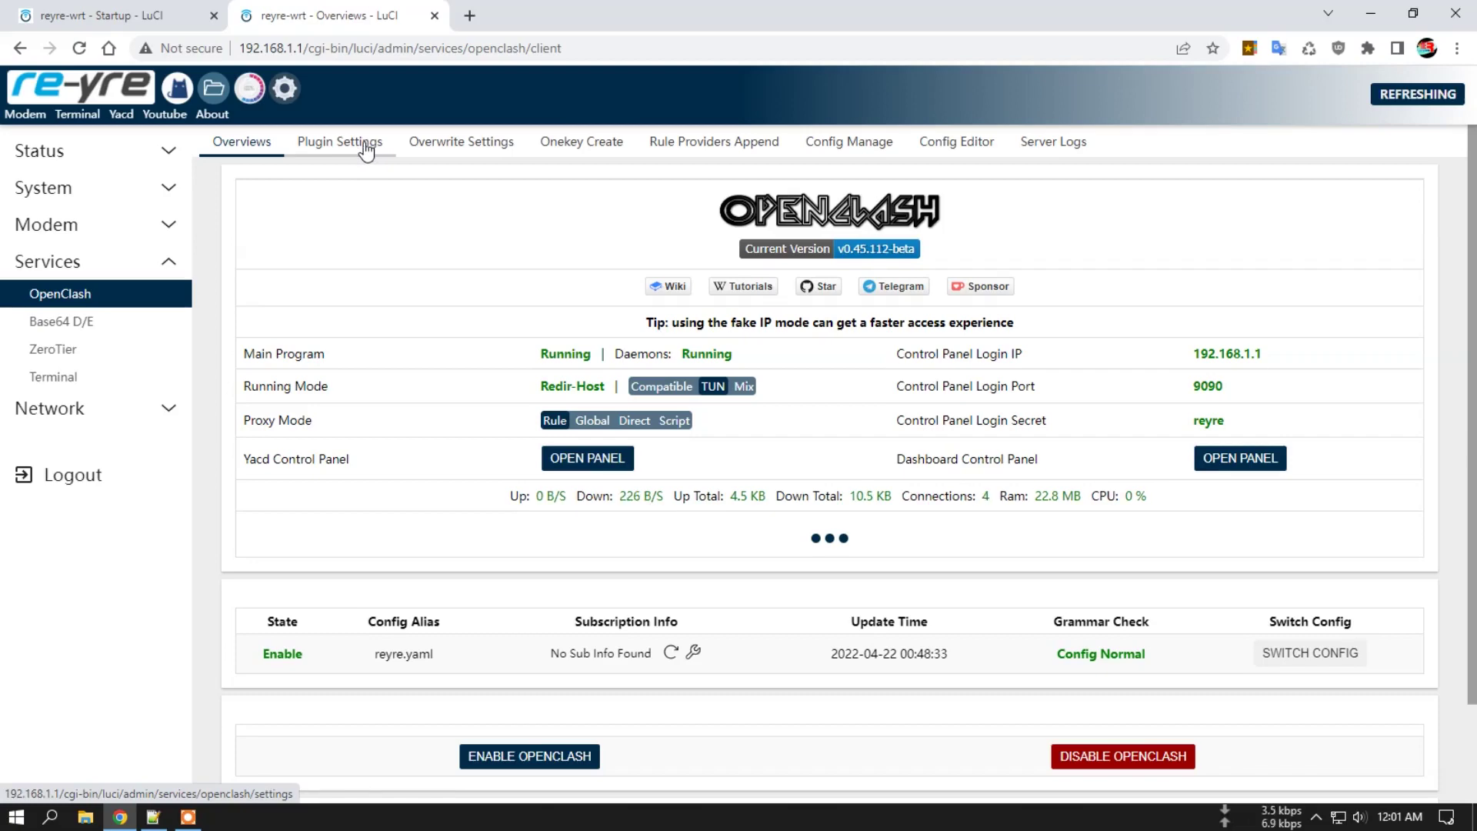
left_click(339, 143)
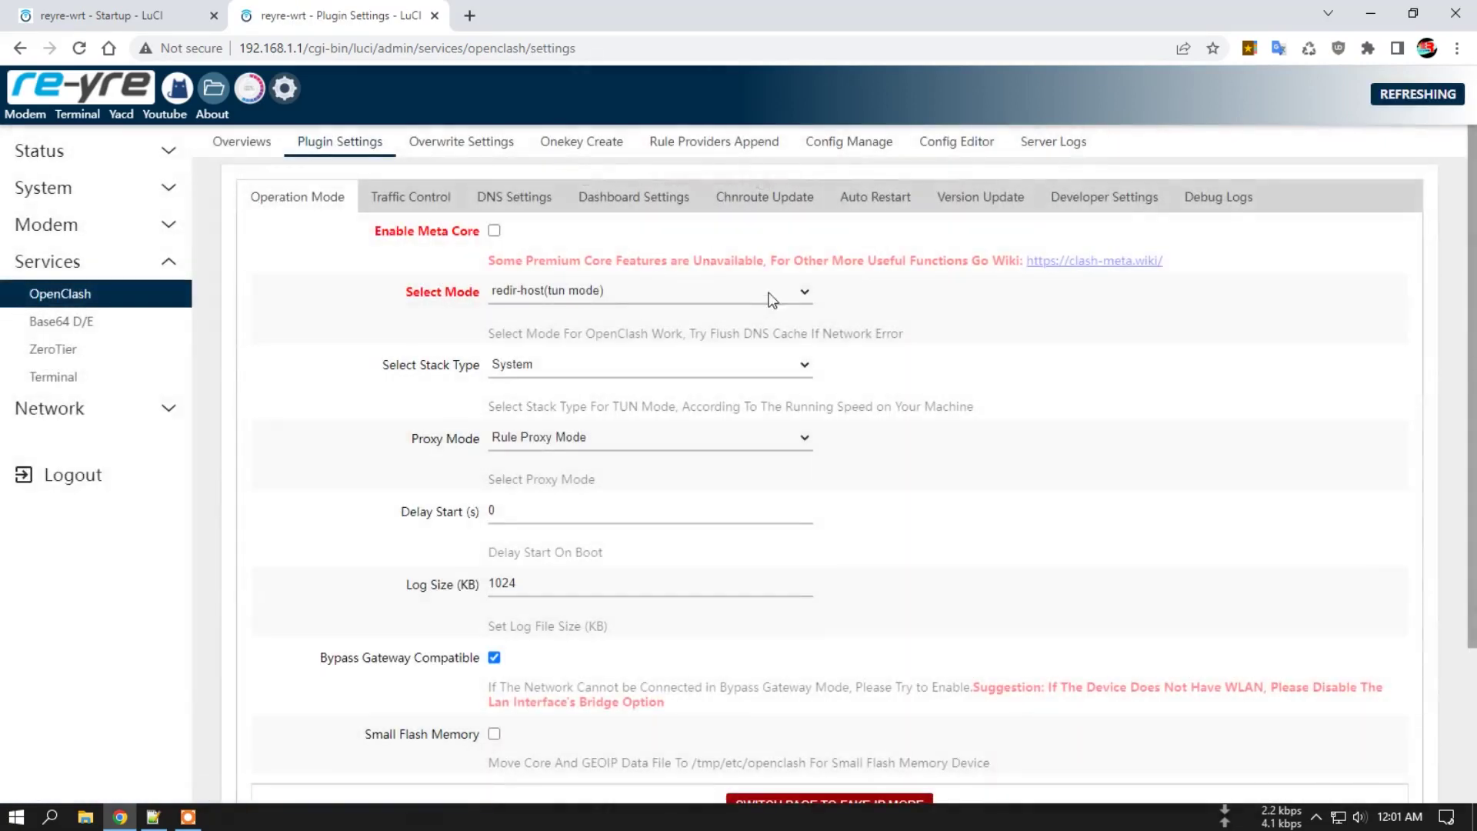
left_click(515, 198)
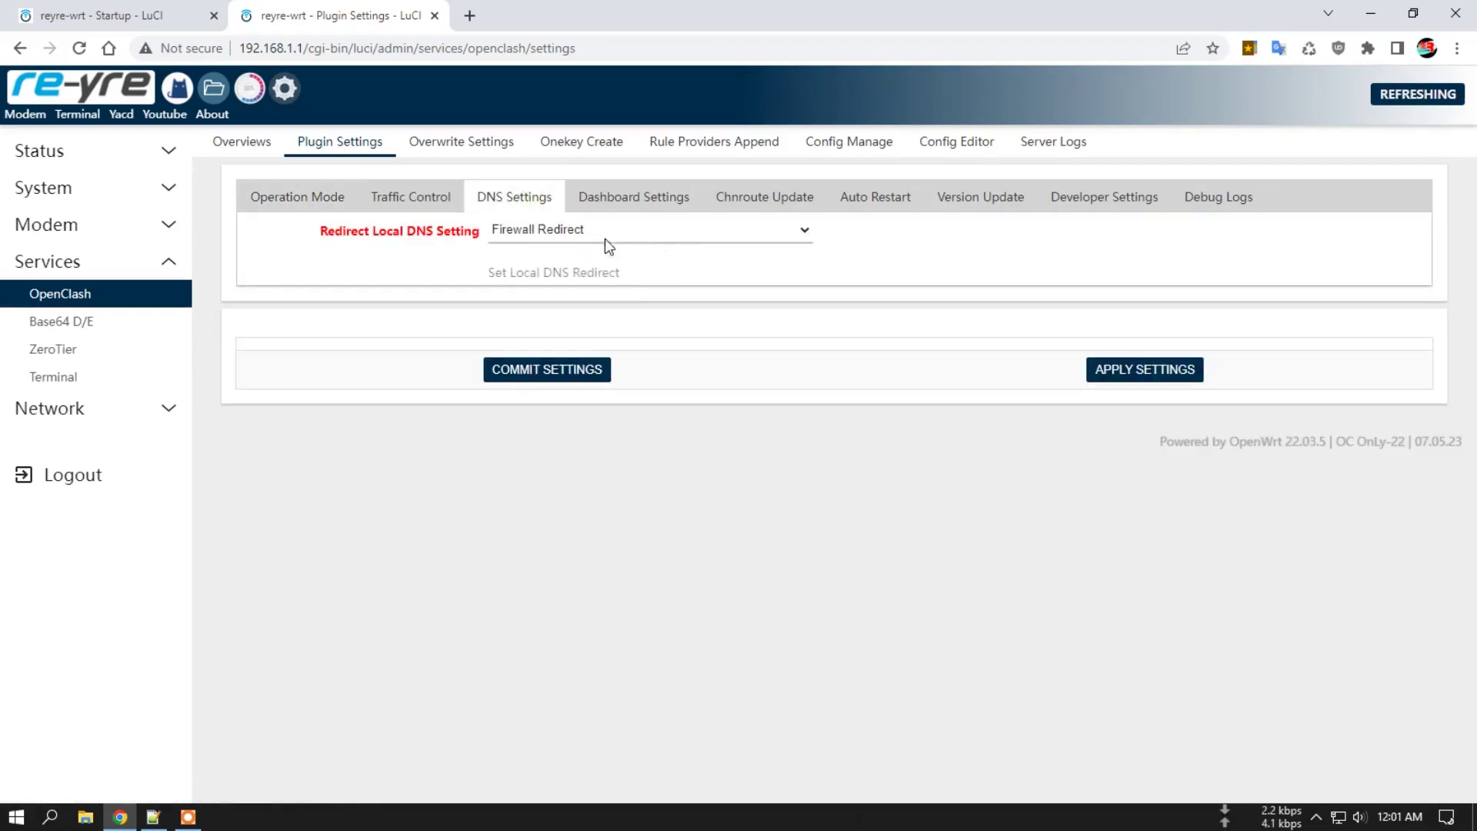
left_click(629, 231)
left_click(625, 265)
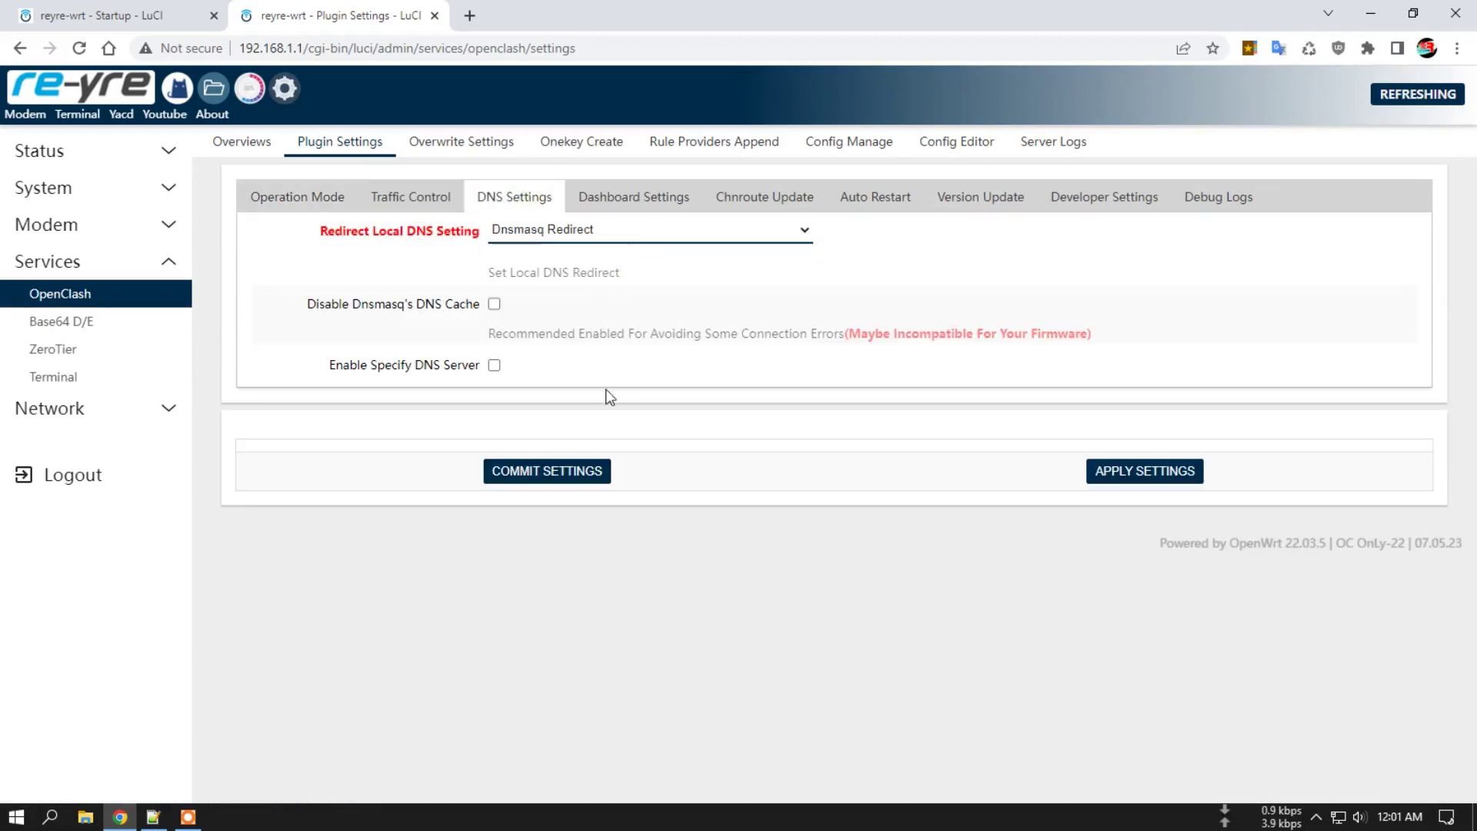
left_click(567, 479)
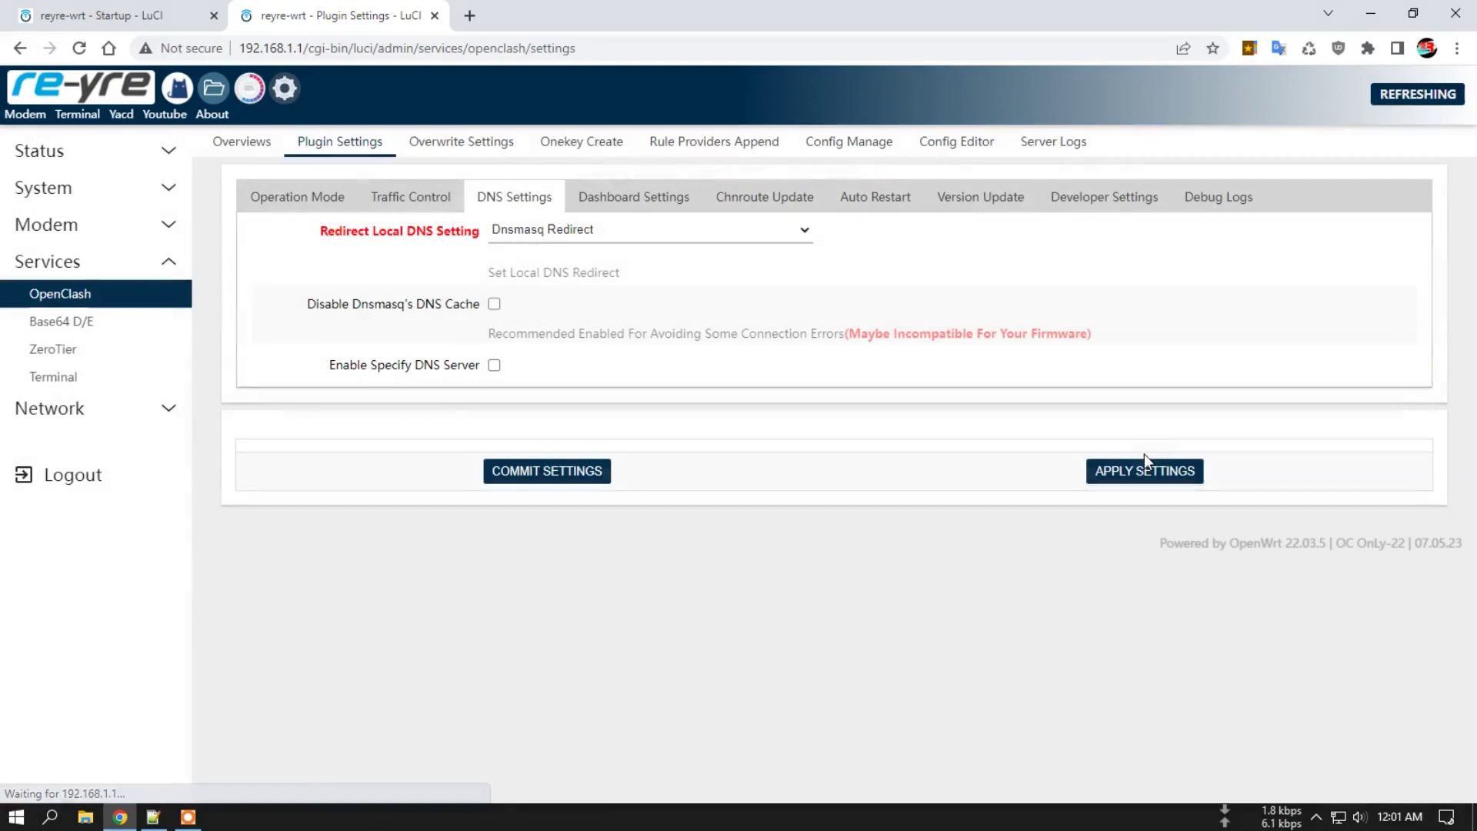
left_click(1144, 472)
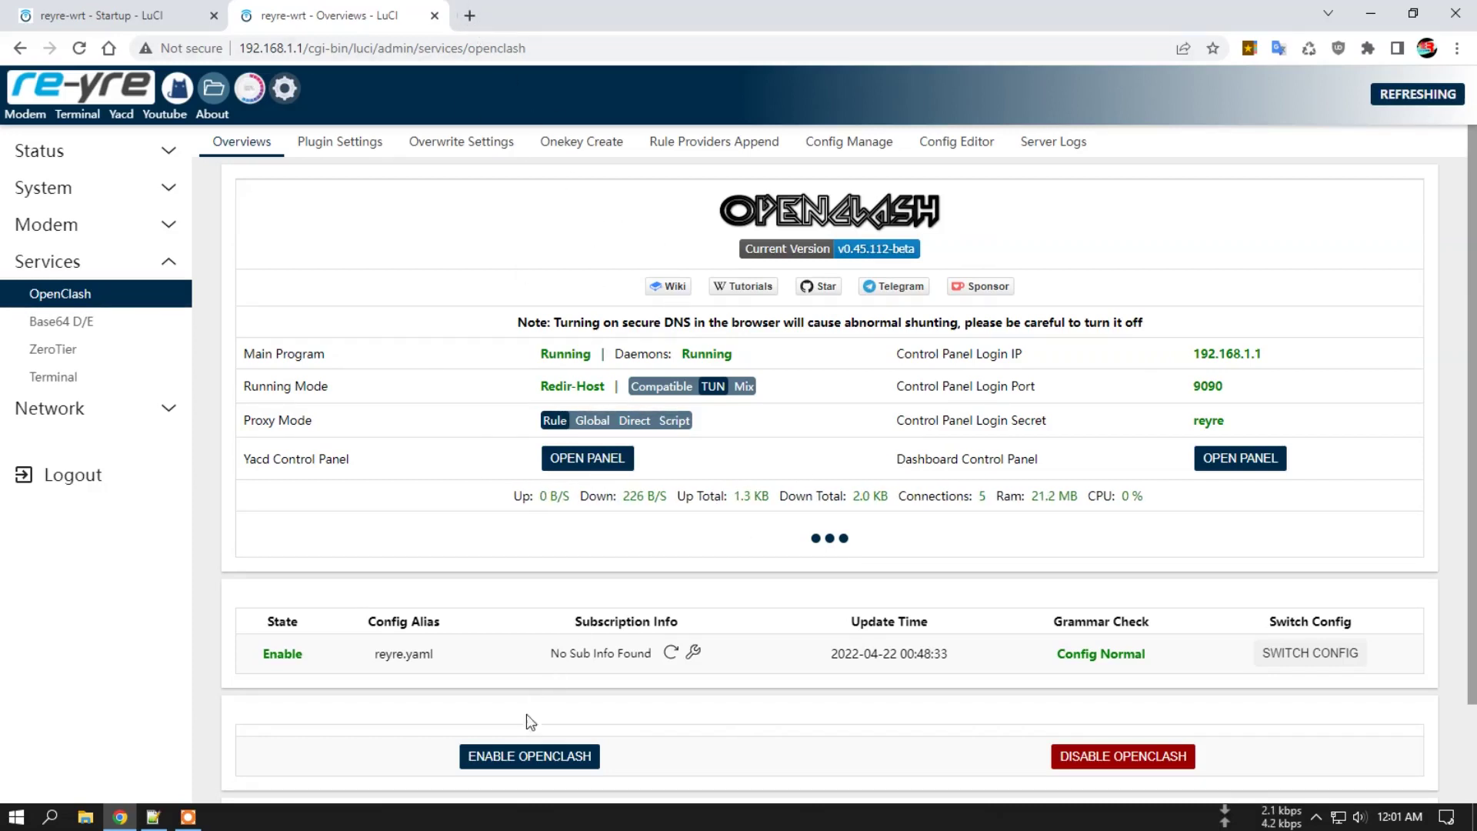
Load the bookmarked Open Port Check Tool in a new browser tab to check the connection.
left_click(469, 16)
left_click(1250, 48)
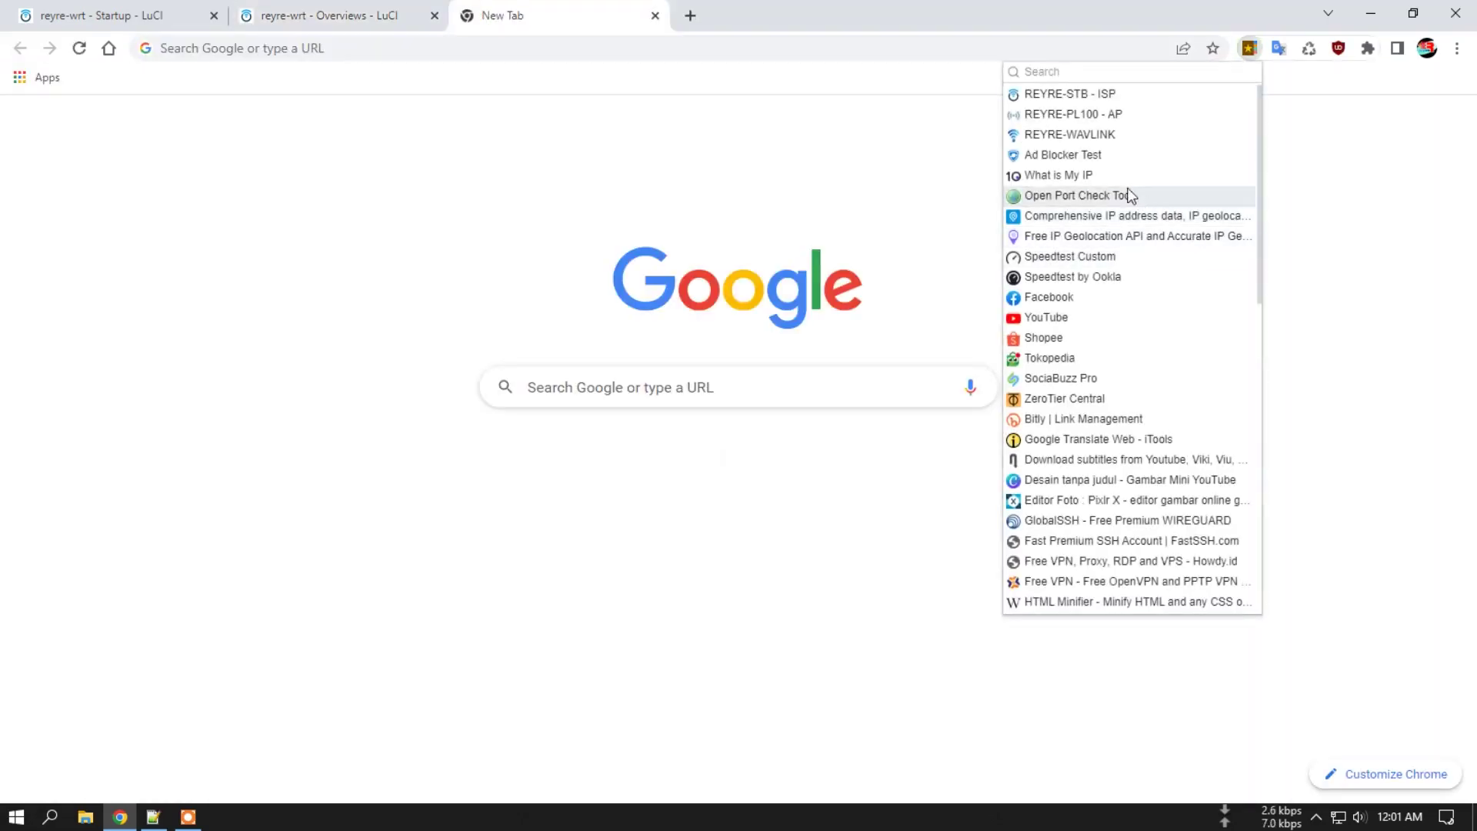
left_click(1115, 197)
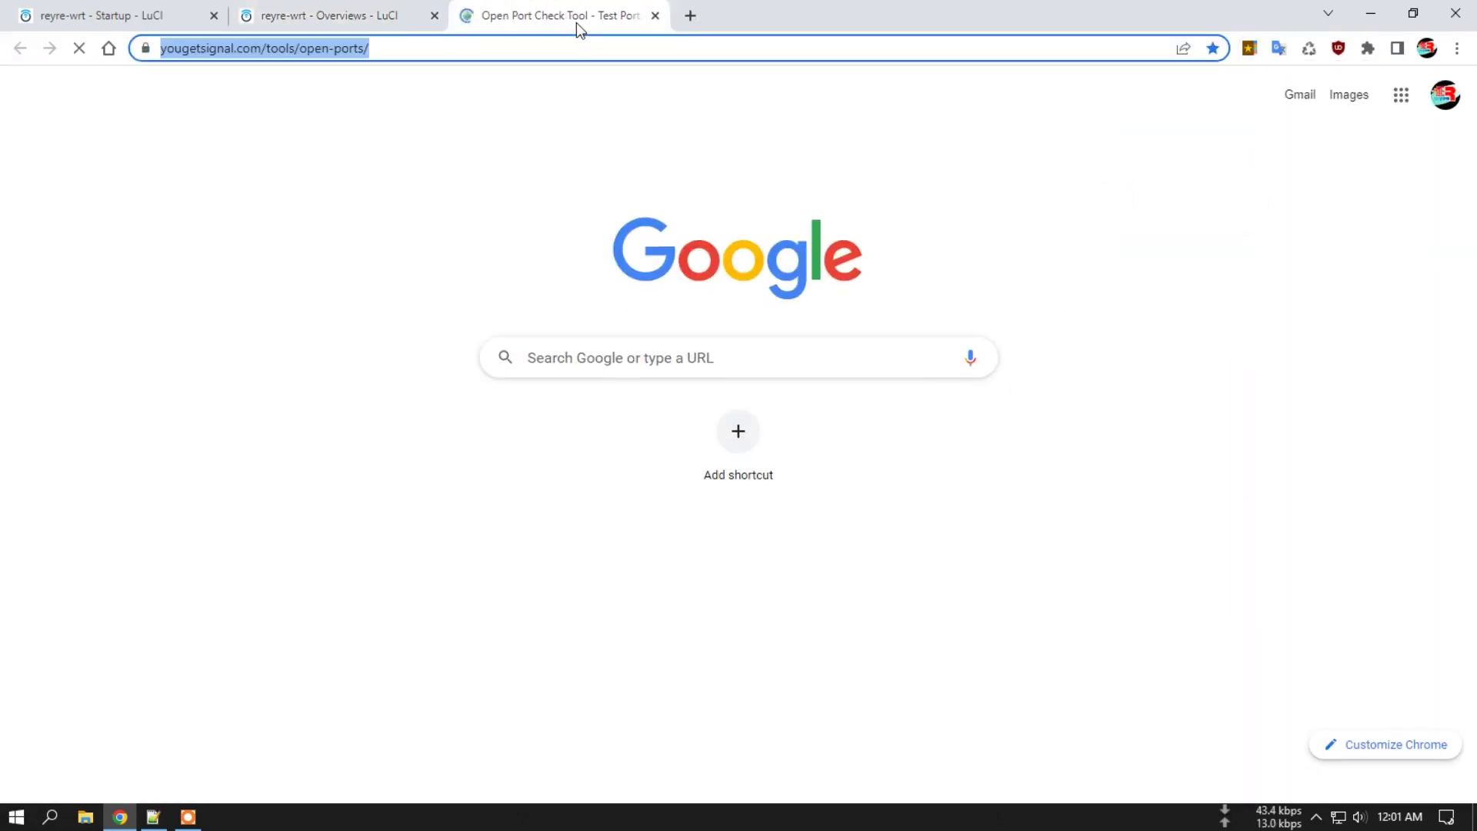
Return to the OpenClash overview and disable OpenClash.
left_click(381, 25)
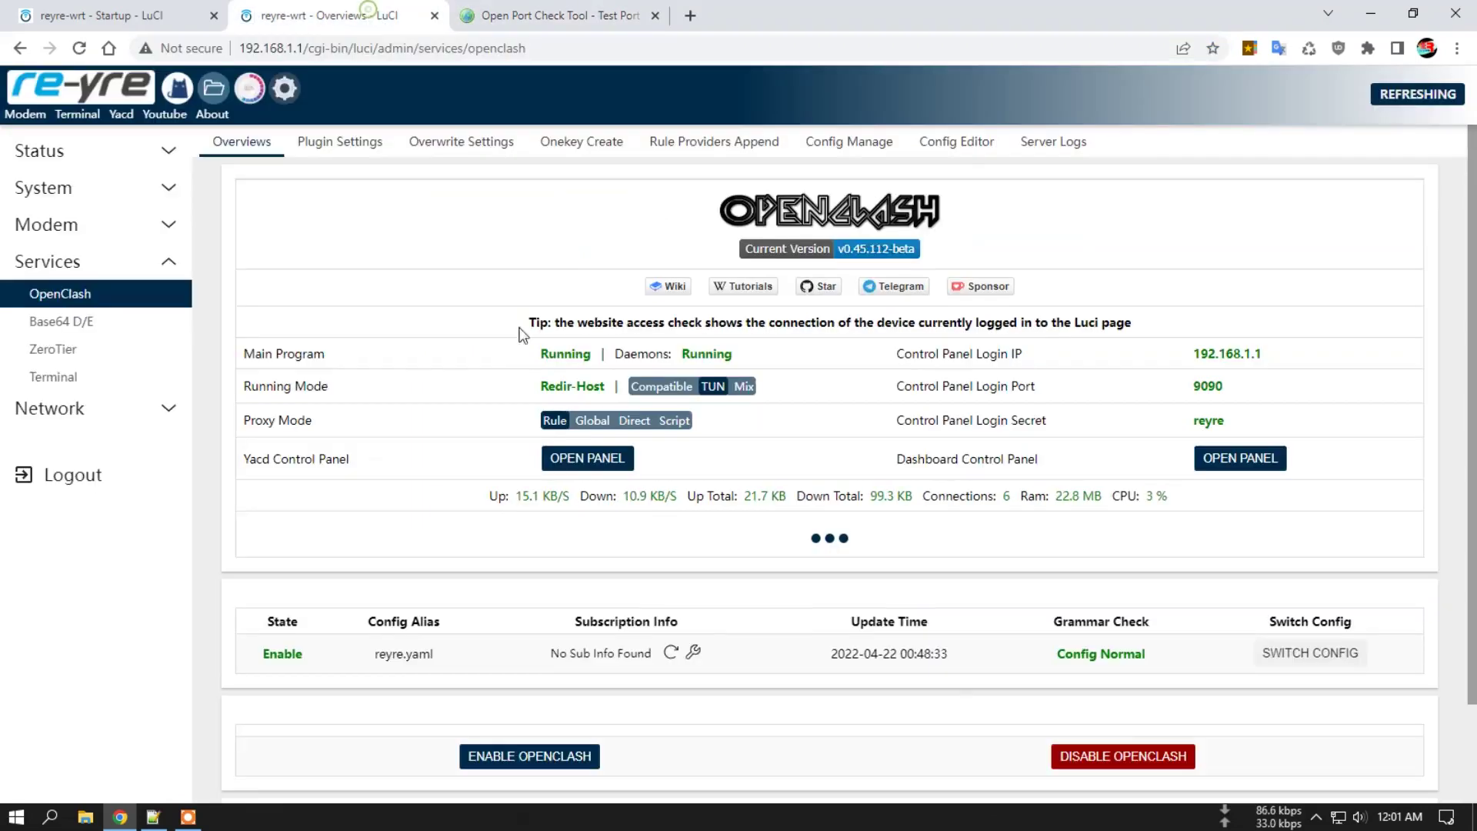
left_click(1130, 762)
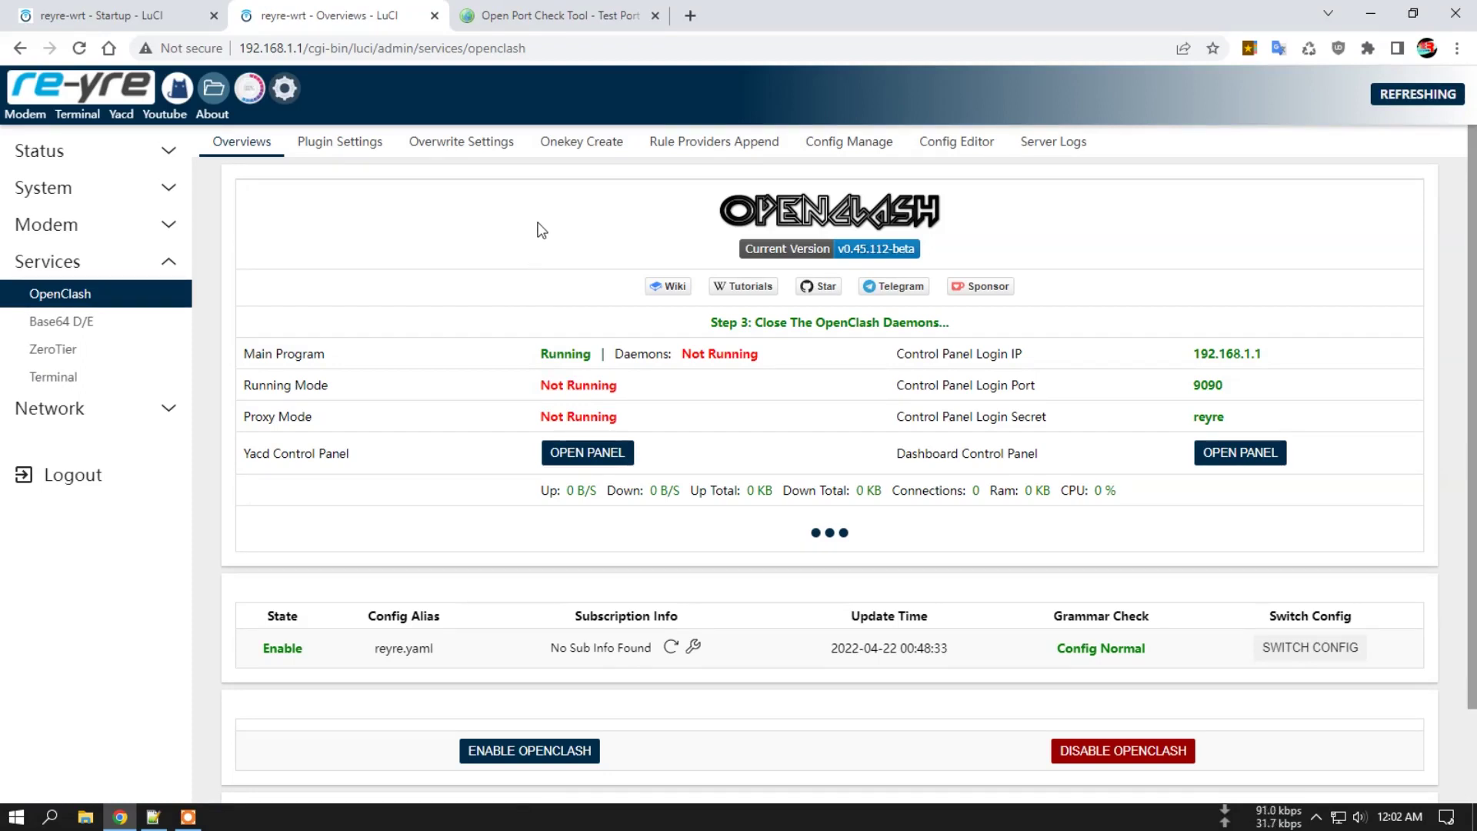
Go back to the Open Port Check Tool tab and run the bookmarked Ad Blocker Test there.
mouse_move(551, 6)
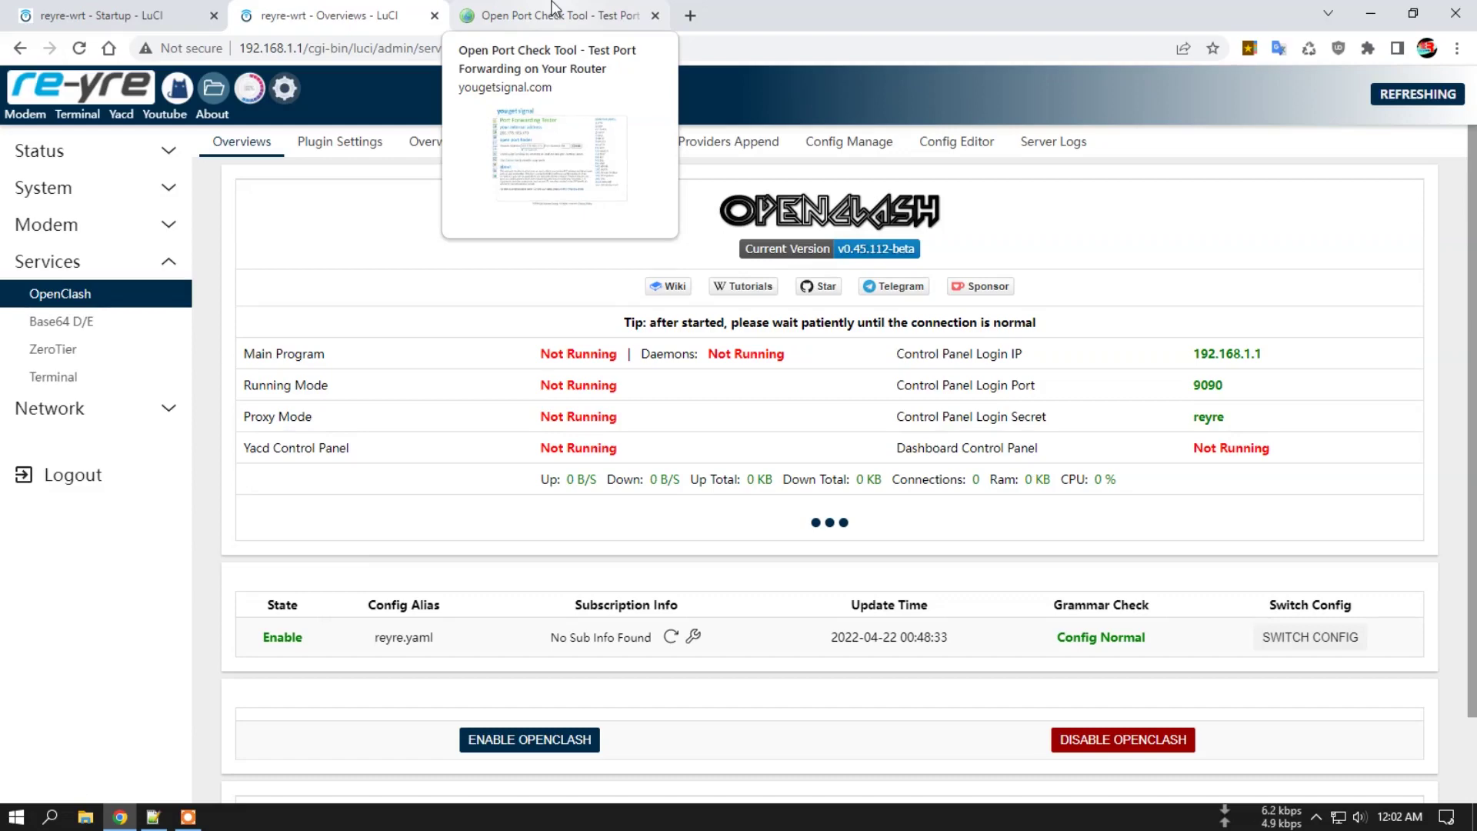
left_click(551, 8)
left_click(1249, 48)
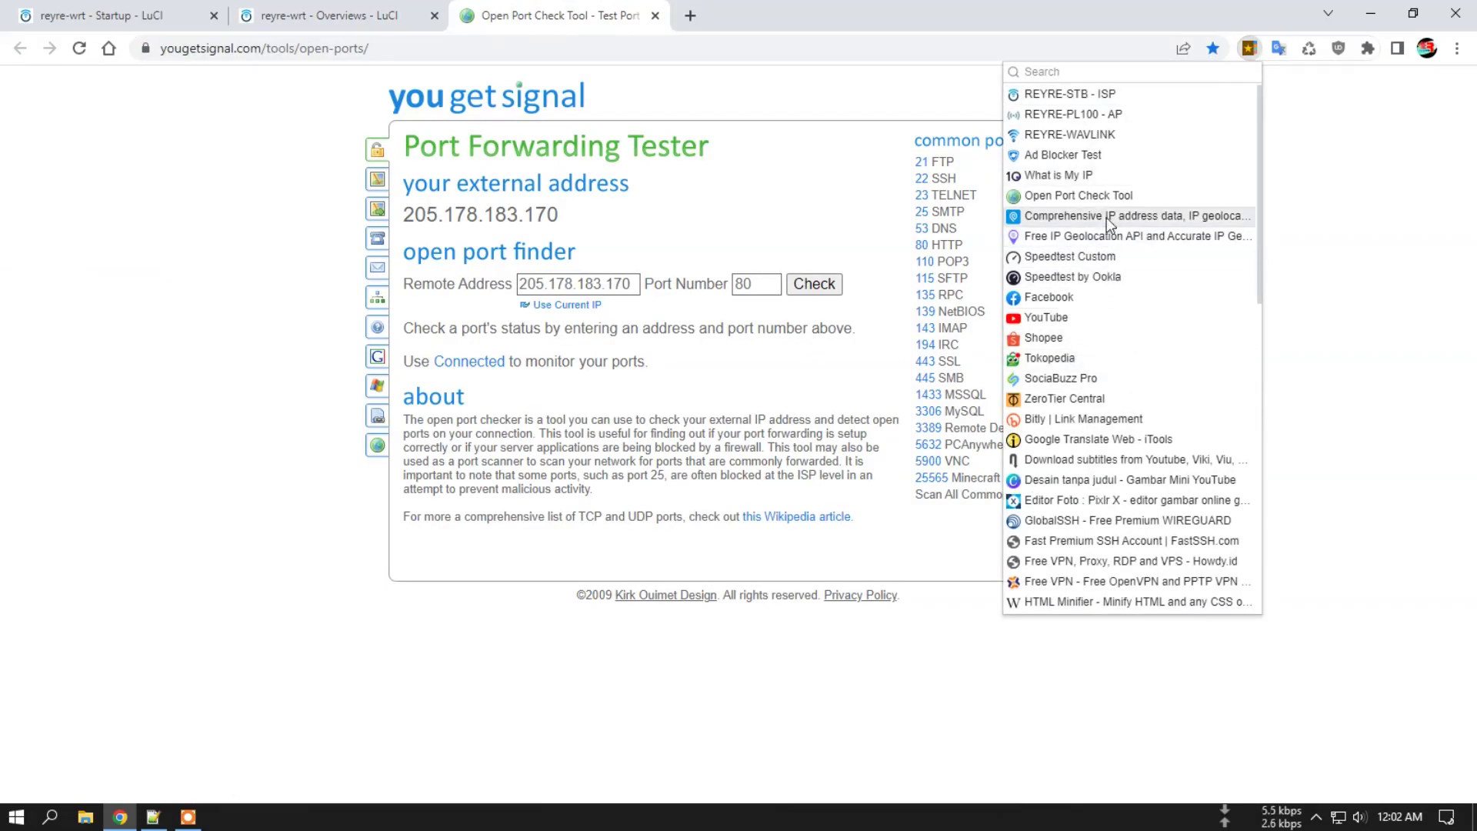
left_click(1099, 161)
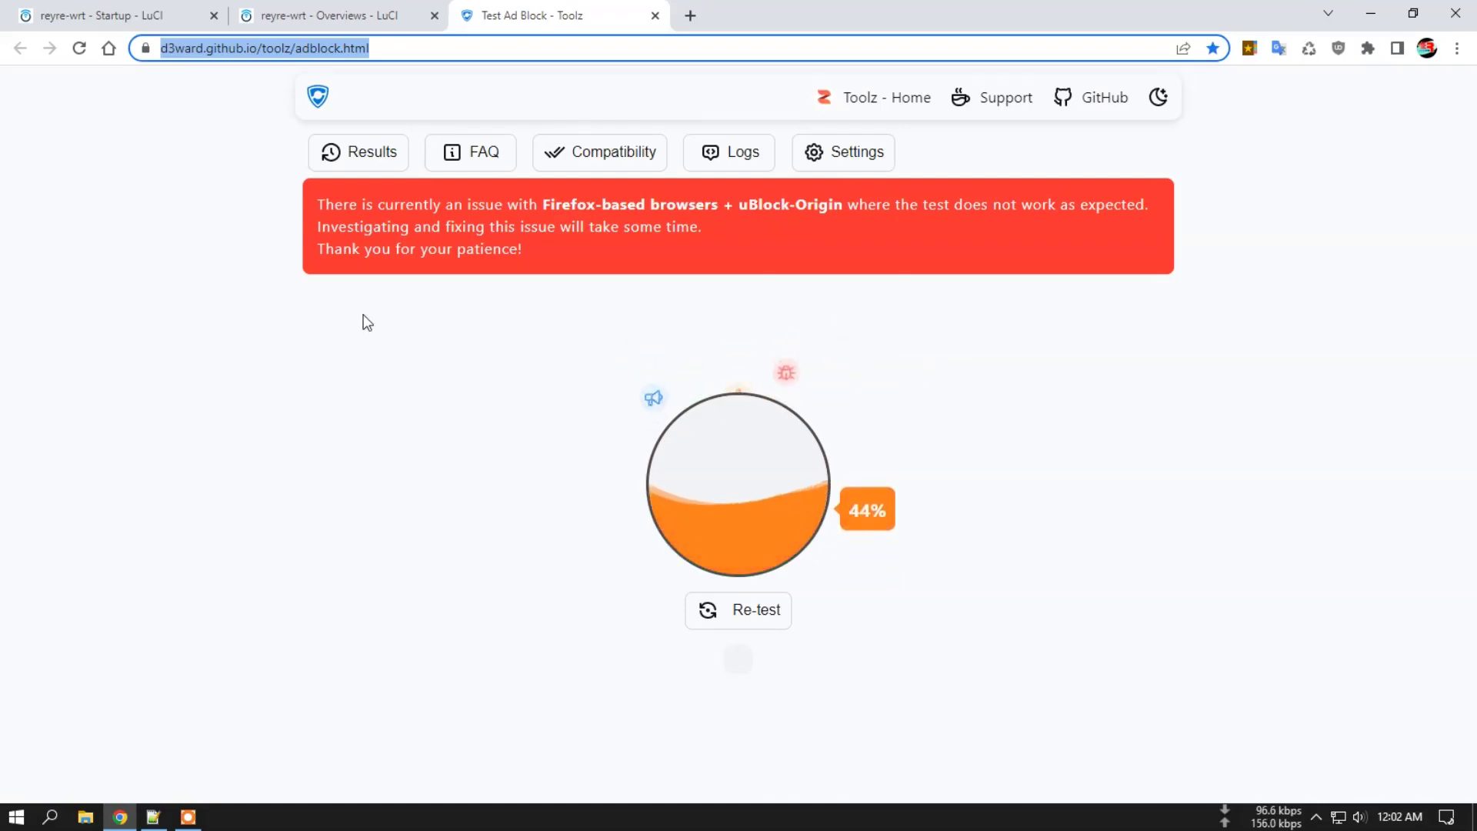
Close the browser tab with the OpenClash overview and return to the Startup page tab.
left_click(346, 15)
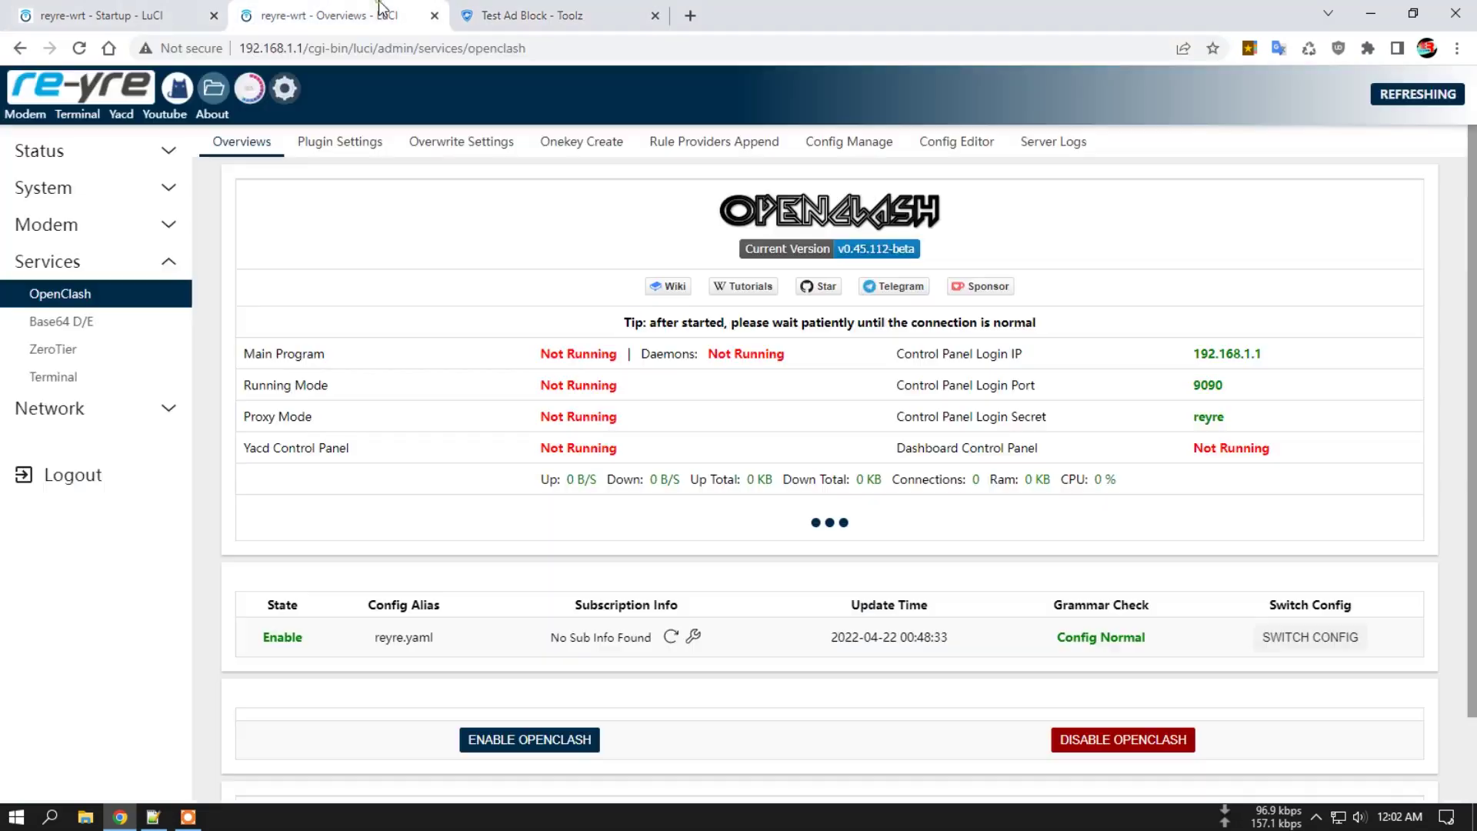
left_click(435, 16)
left_click(139, 14)
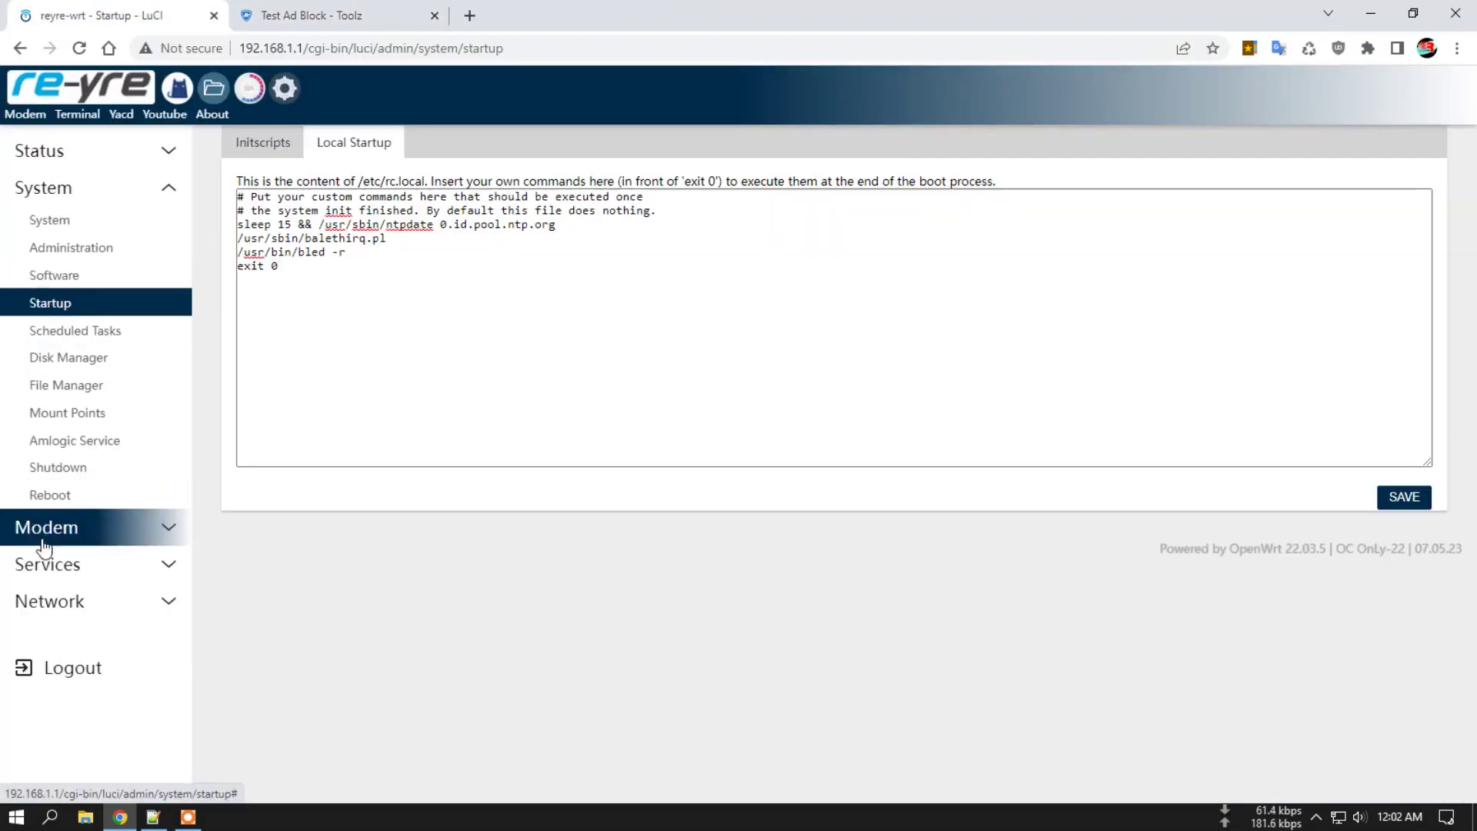
Browse the Modem, Services and Network entries of the router interface, opening the Base64 D/E page among the services.
left_click(69, 528)
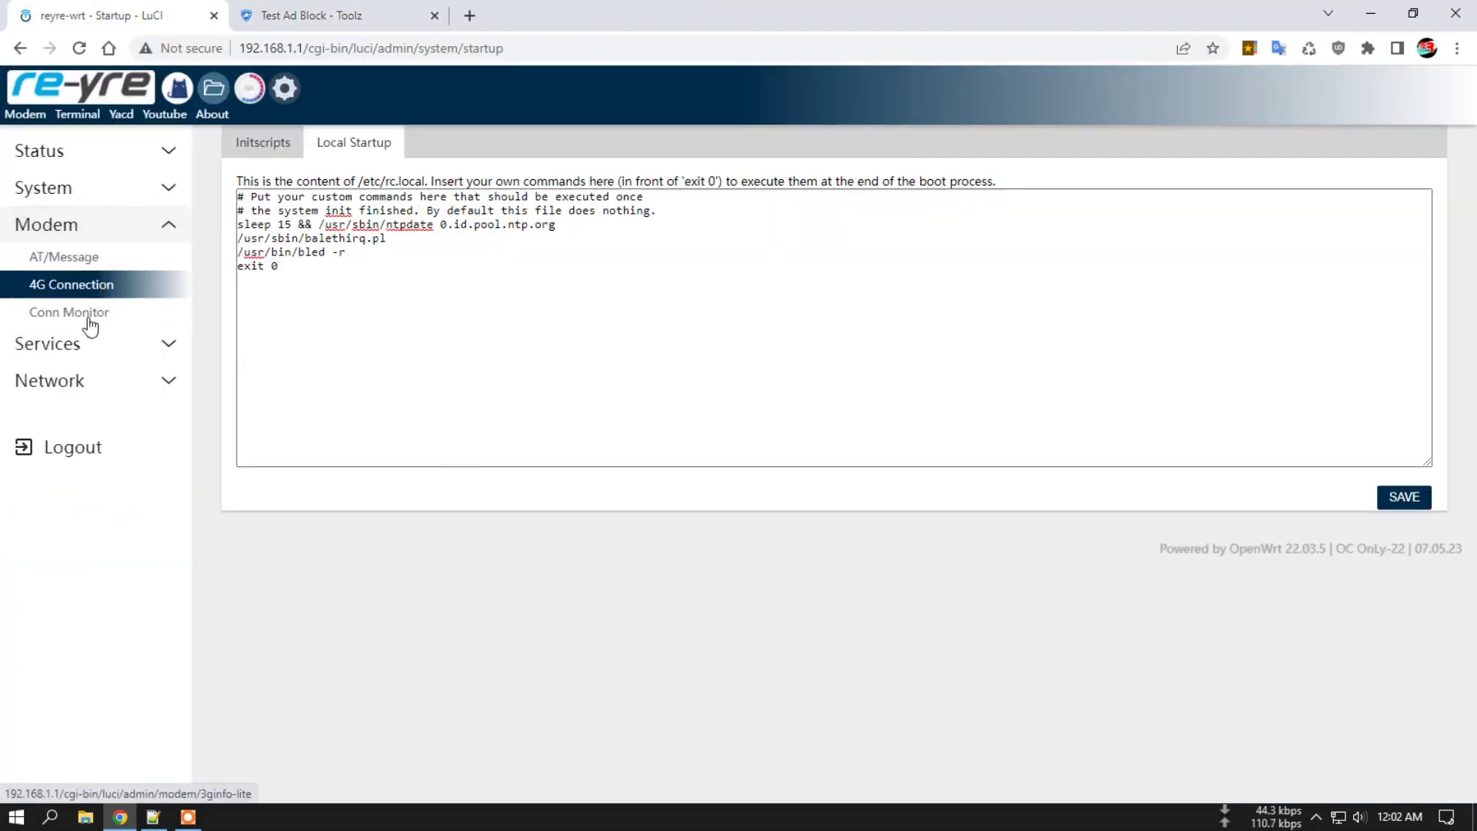
left_click(39, 345)
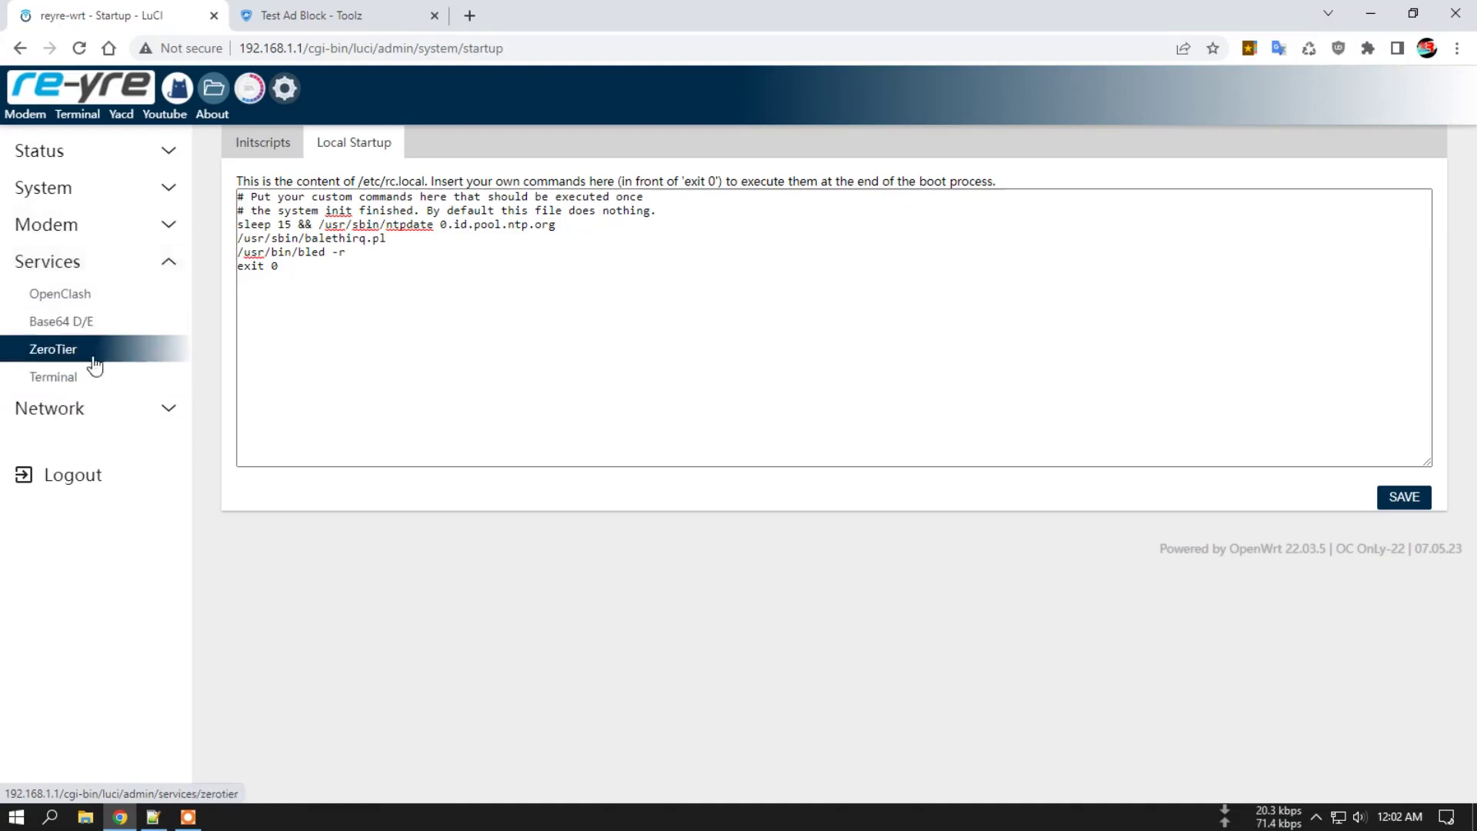
left_click(81, 325)
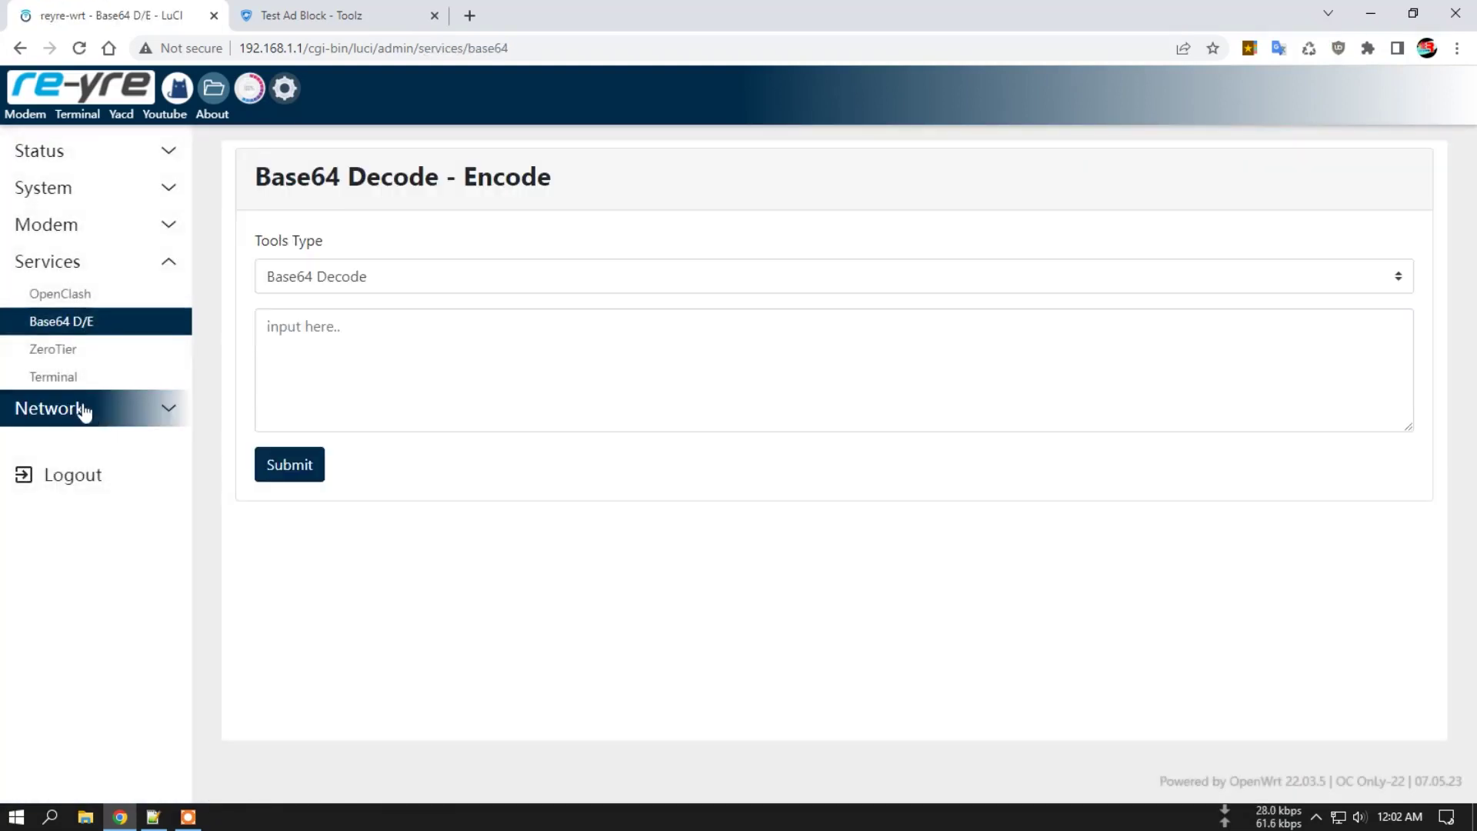
left_click(83, 410)
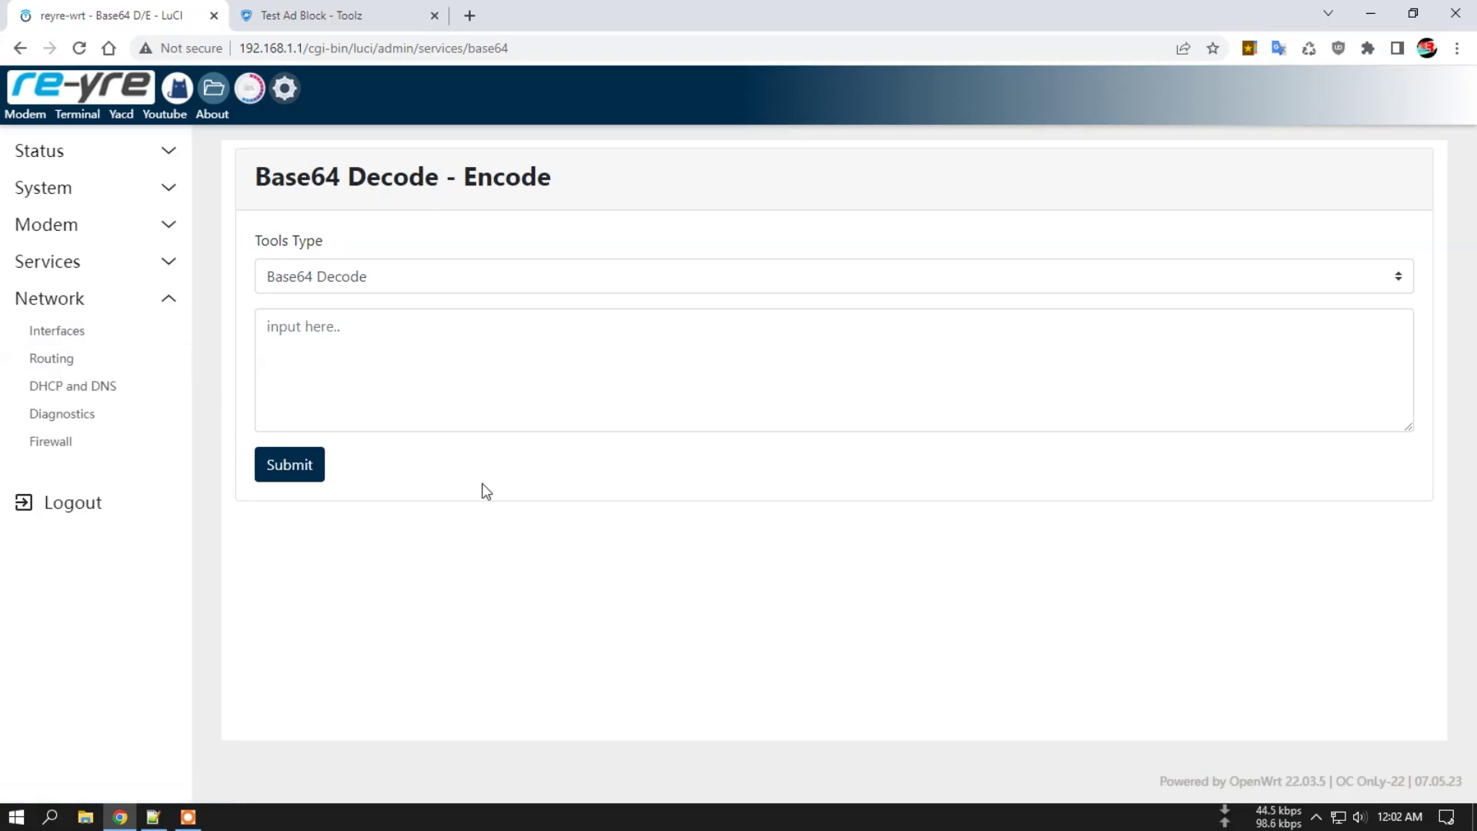
Inspect the version part of the B860H firmware image's file name in the Downloads folder using File Explorer, and minimise the window.
left_click(86, 818)
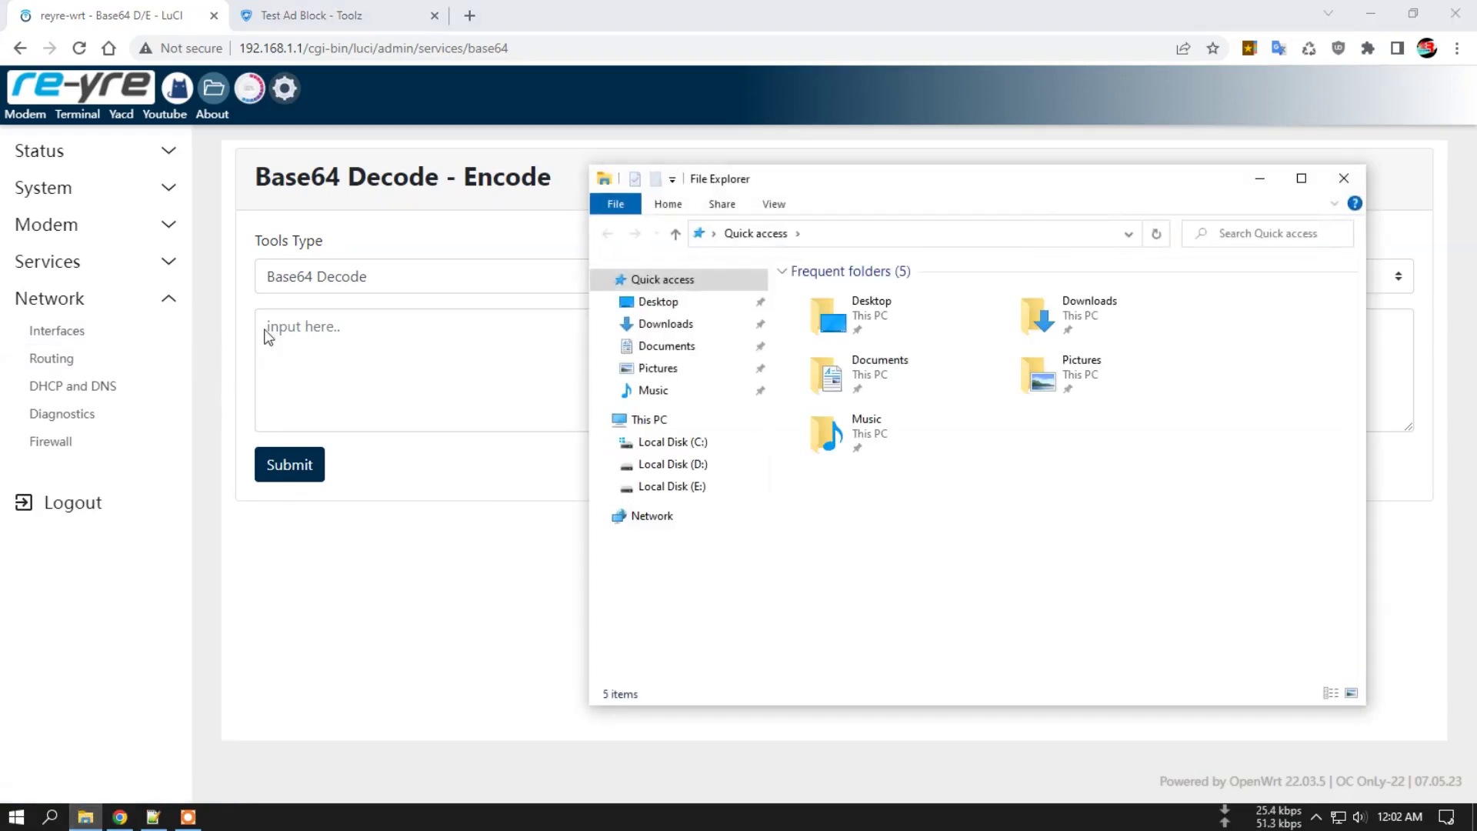
double_click(1116, 312)
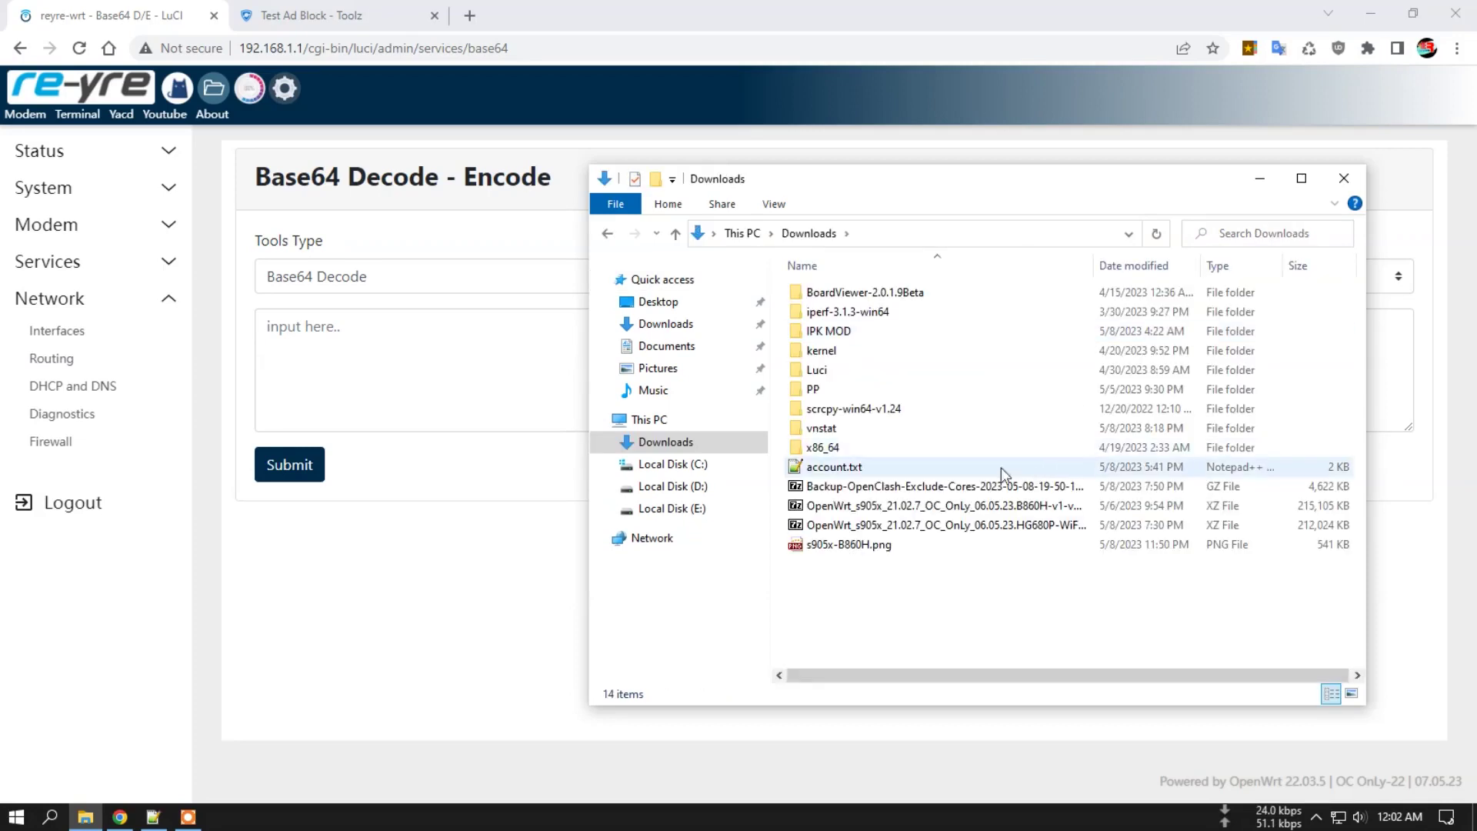
left_click(893, 506)
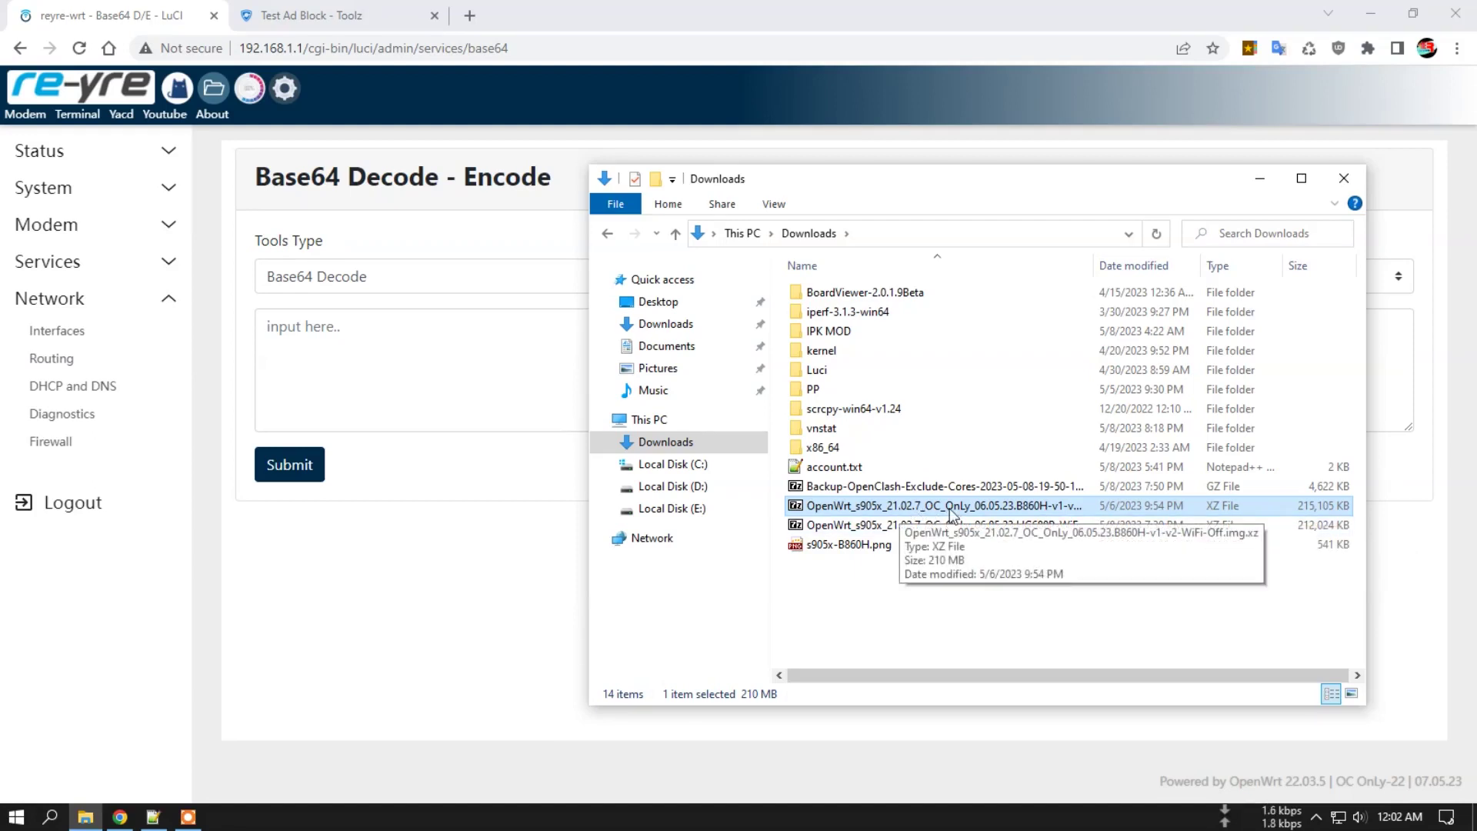
left_click(917, 508)
left_click_drag(889, 507, 900, 508)
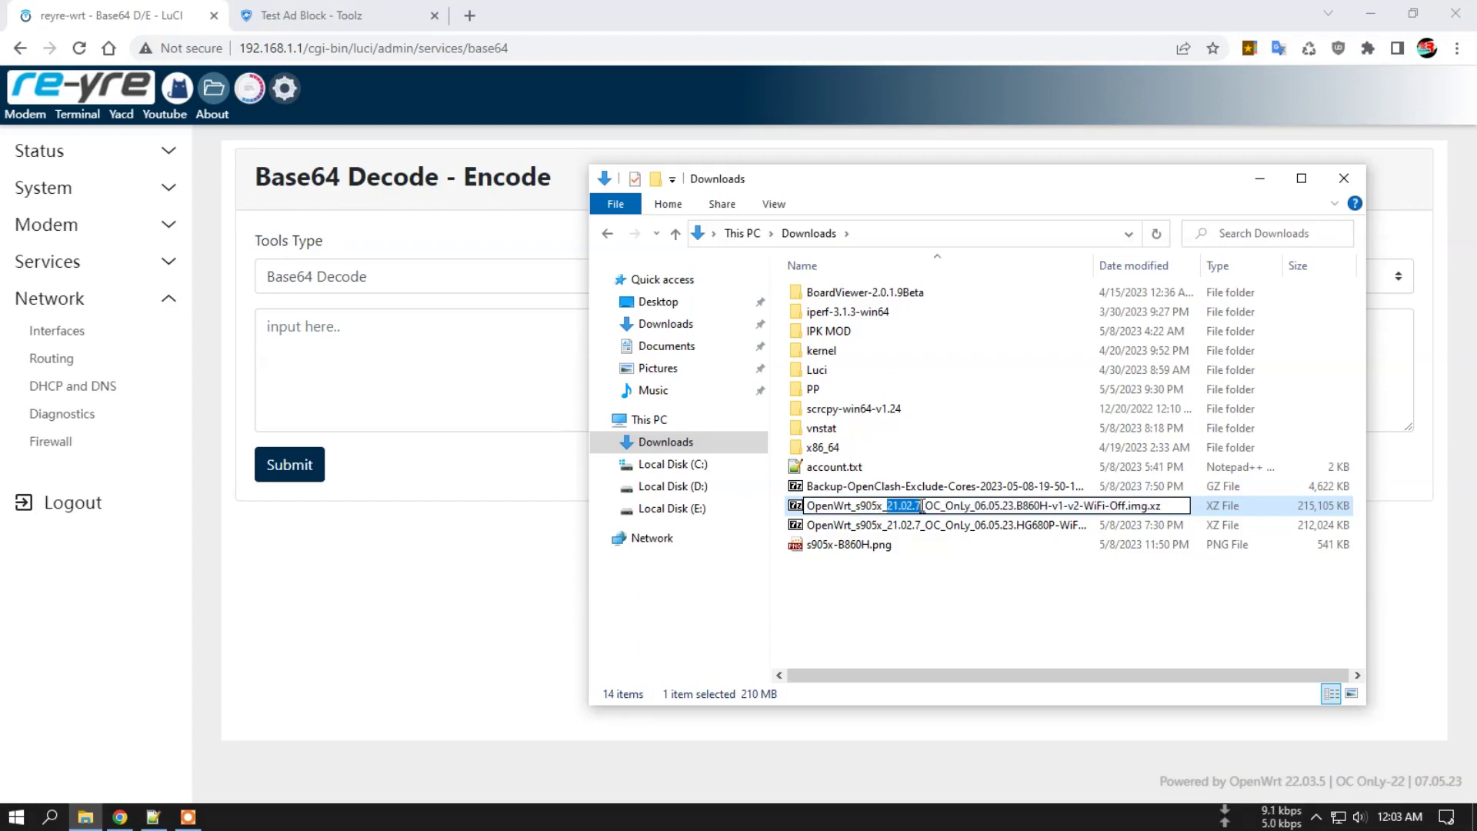
left_click(925, 587)
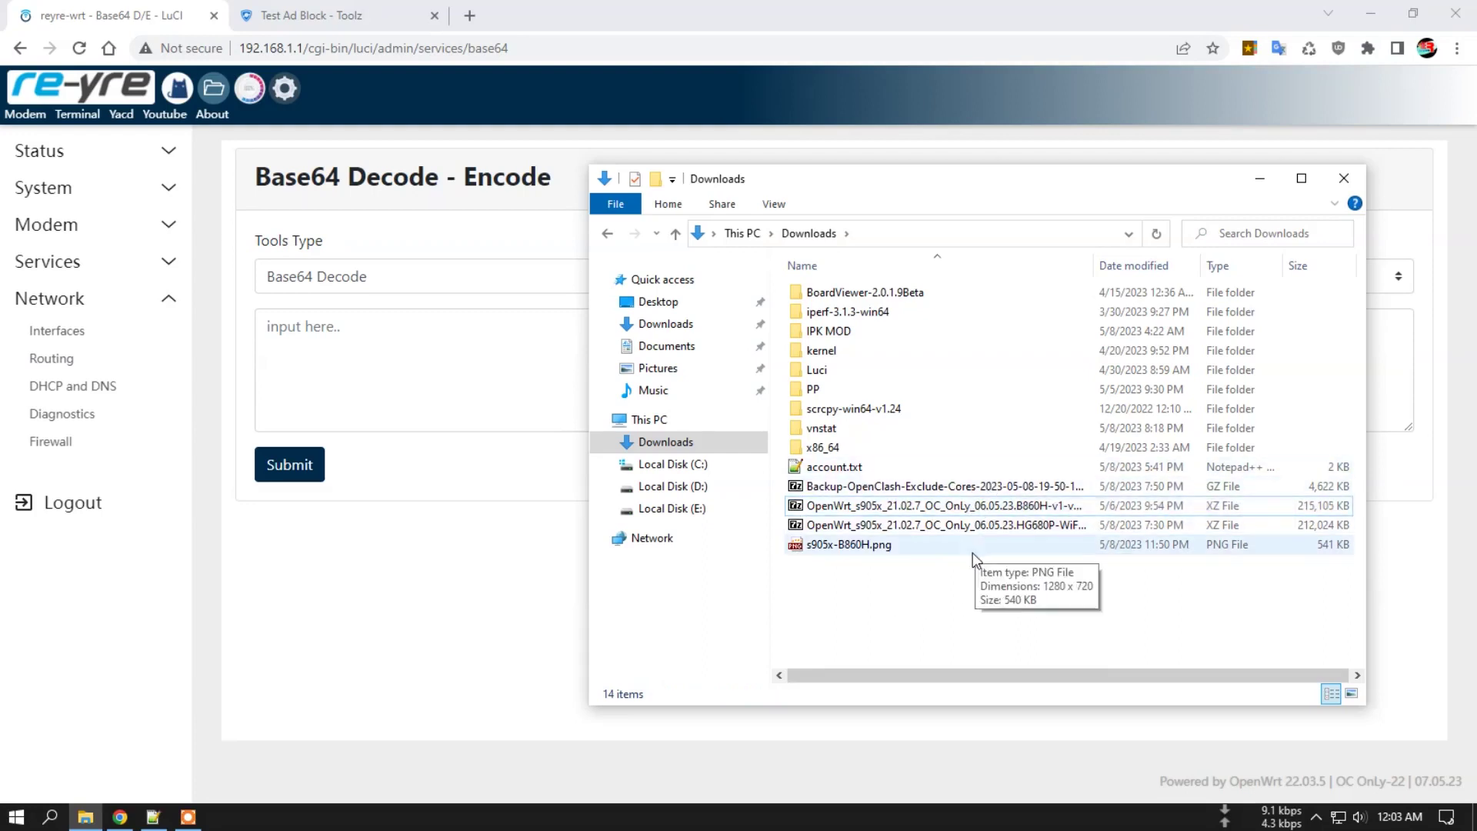
left_click(1260, 180)
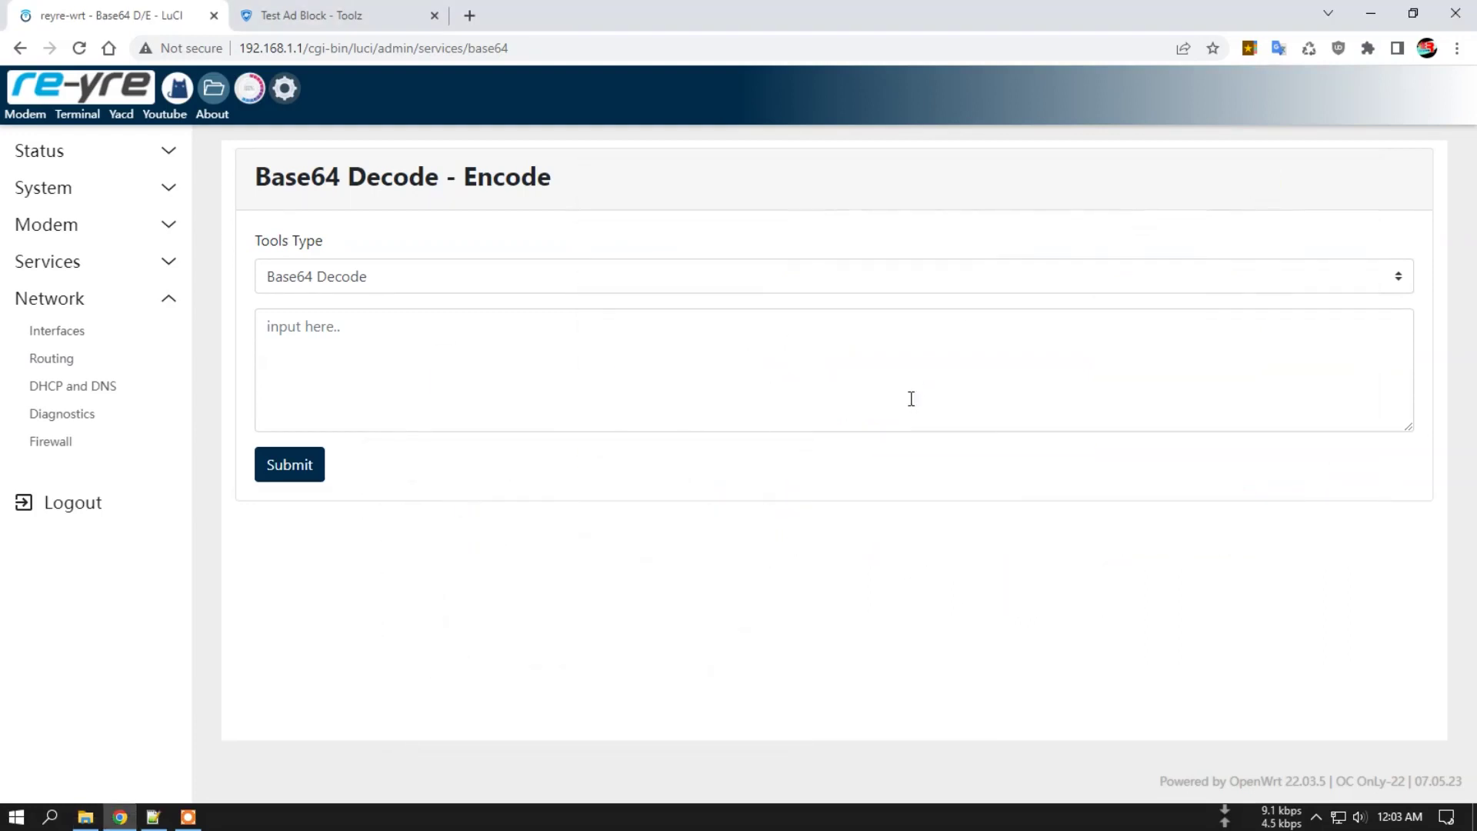
Review the router's status overview from the system details through memory, storage and network, and reload the page.
left_click(81, 98)
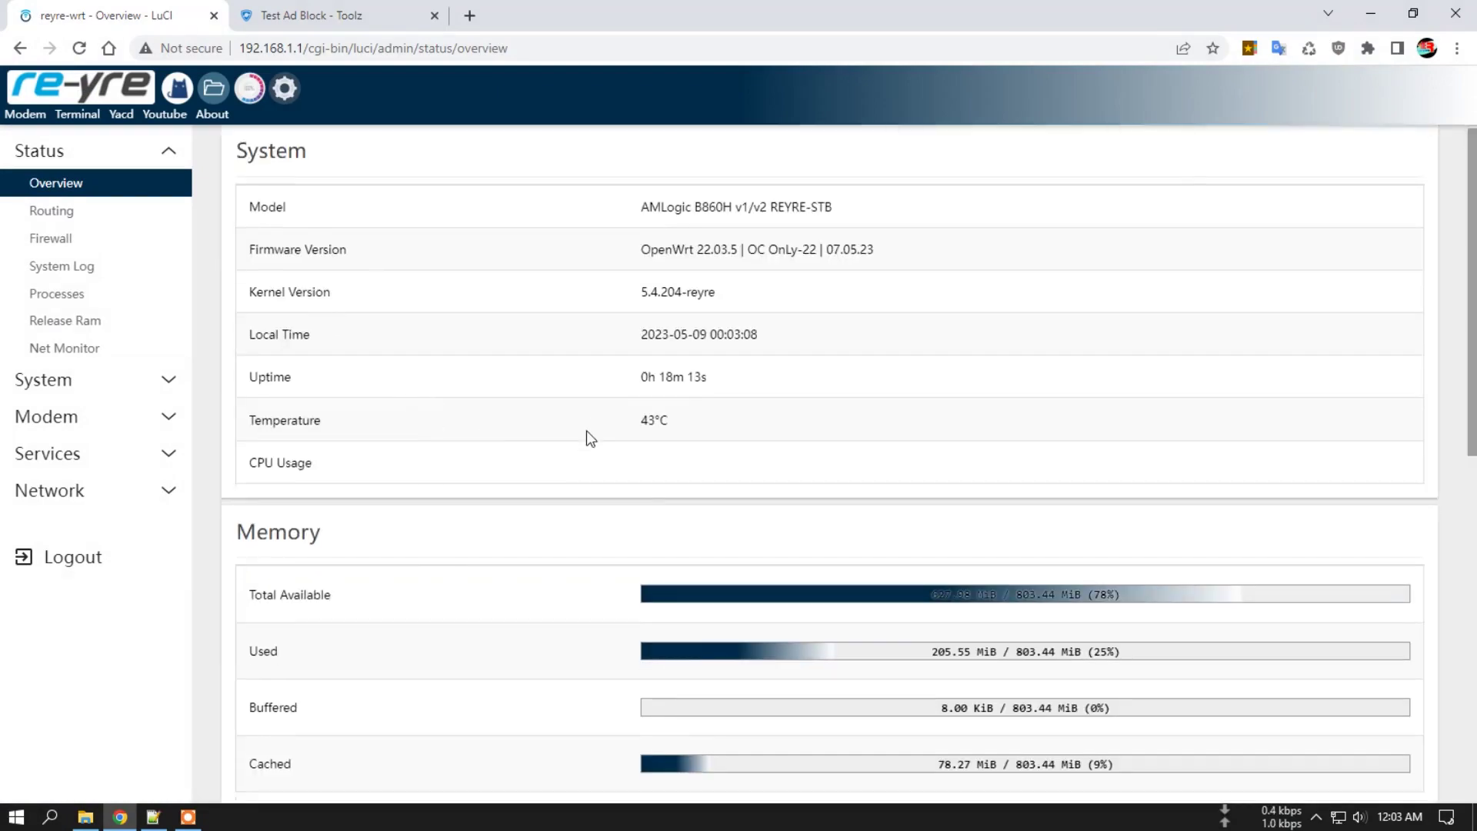
scroll(587, 433, "down", 10)
scroll(1081, 581, "up", 10)
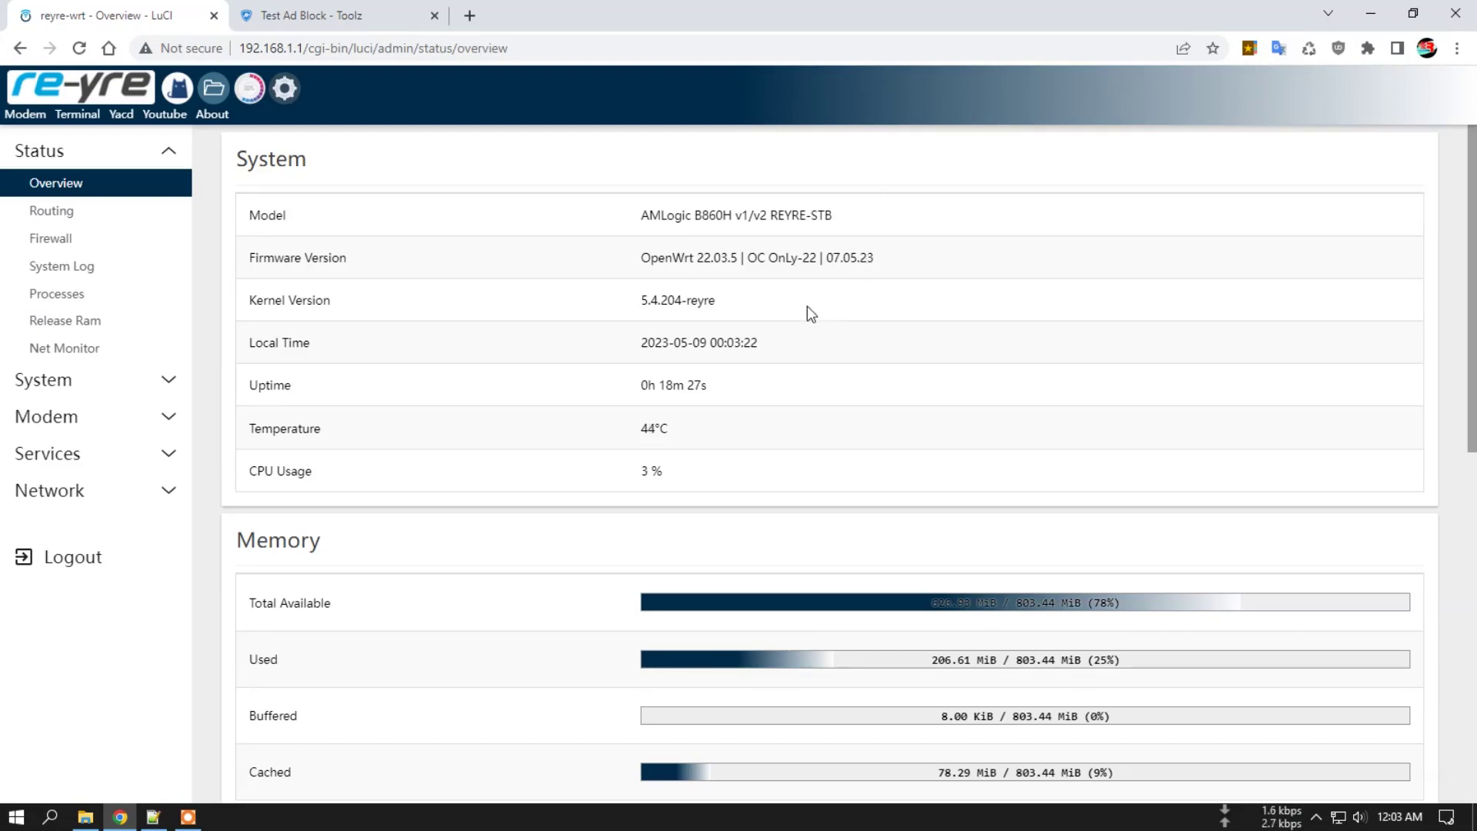
scroll(829, 314, "down", 7)
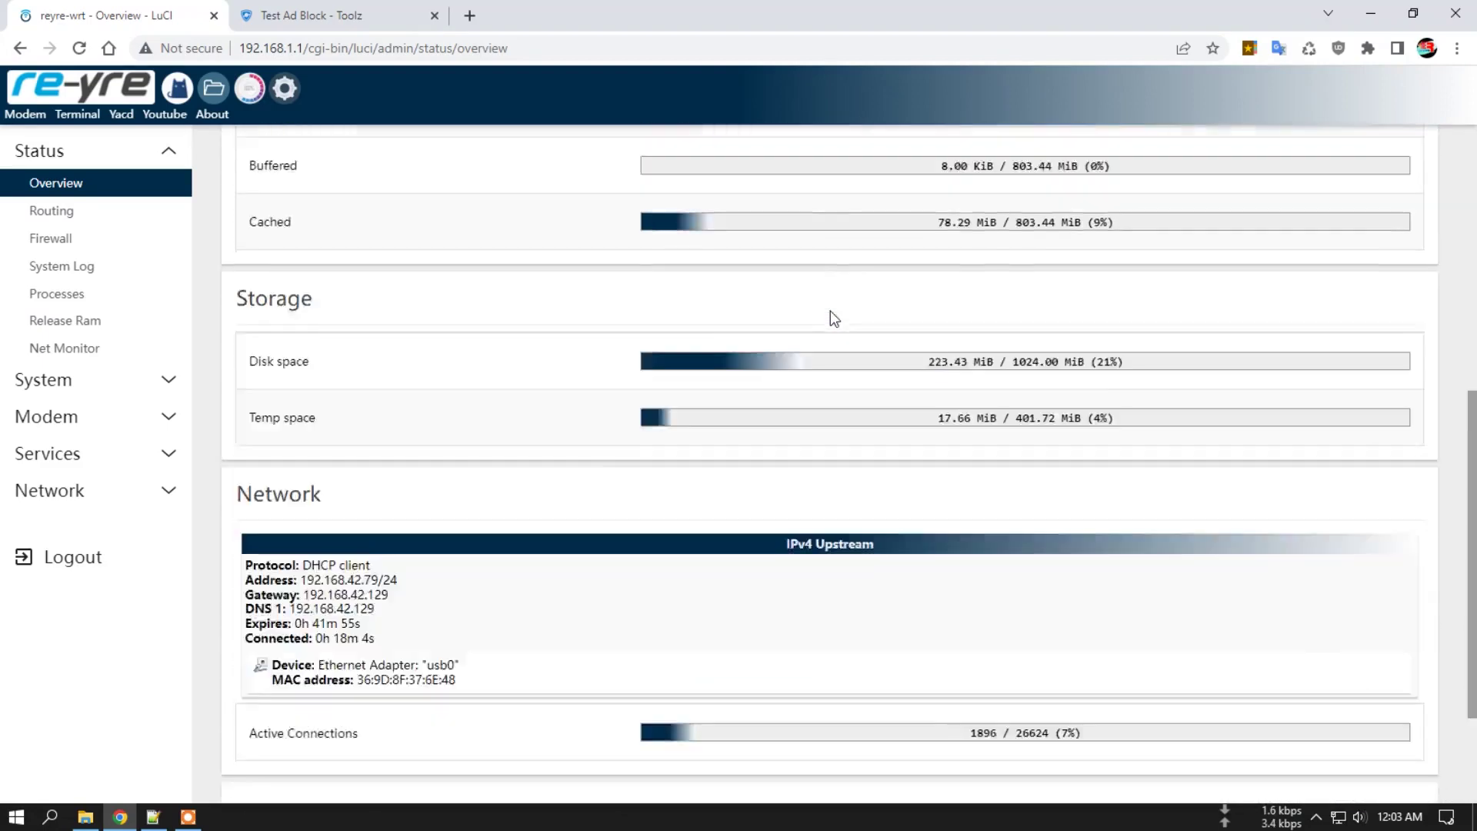
scroll(830, 310, "up", 7)
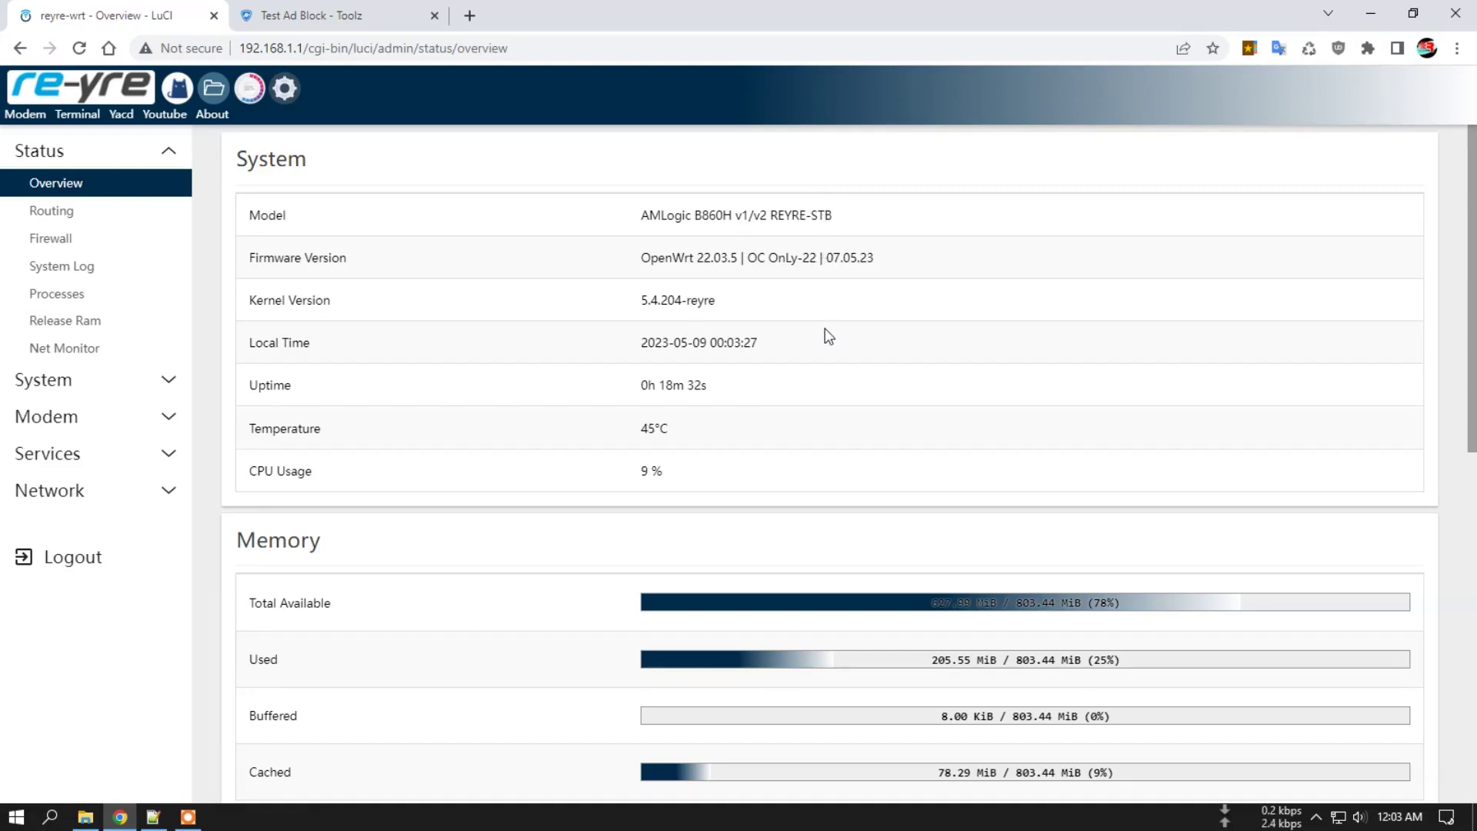
left_click(67, 83)
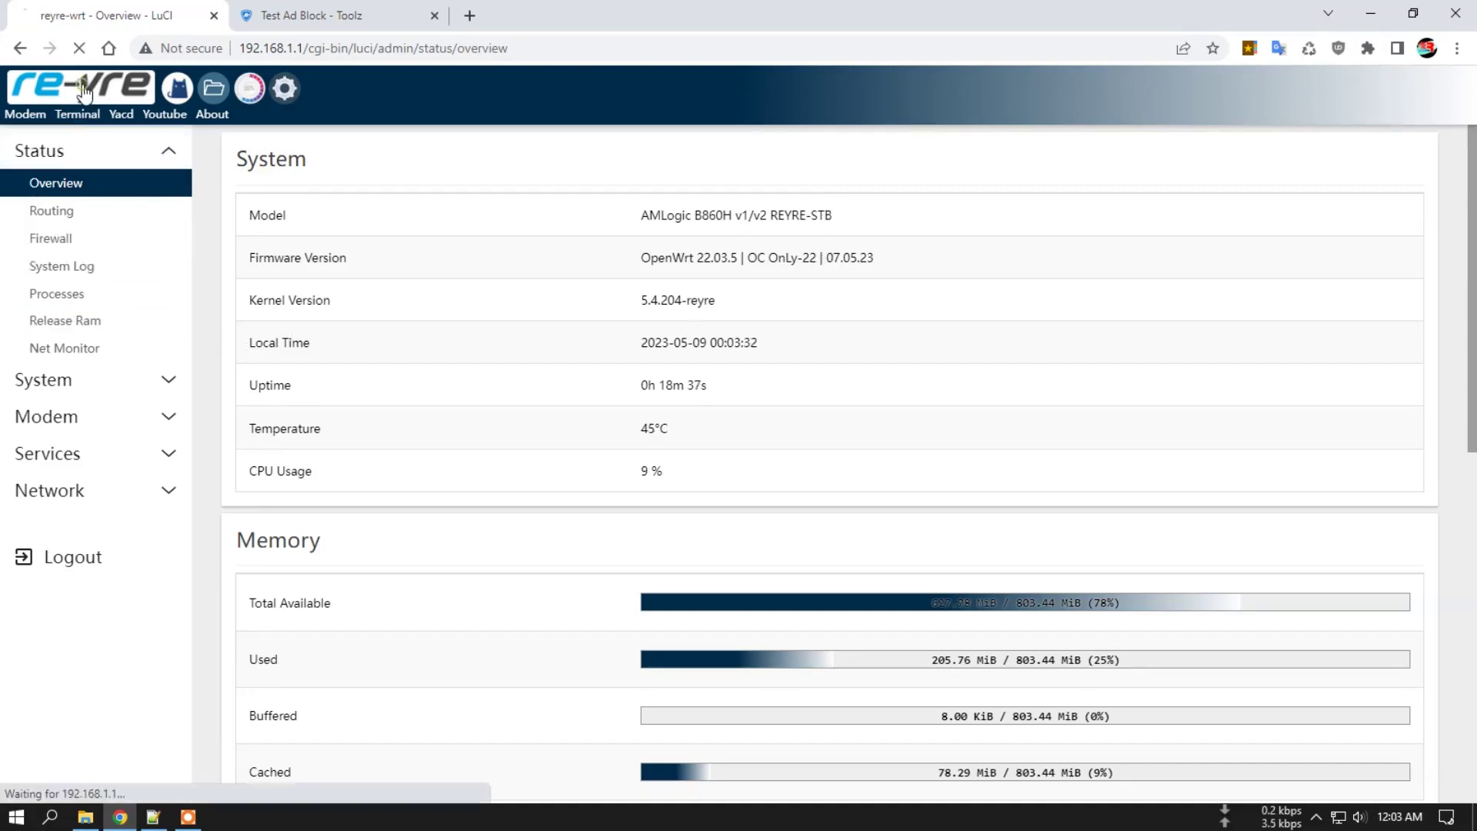